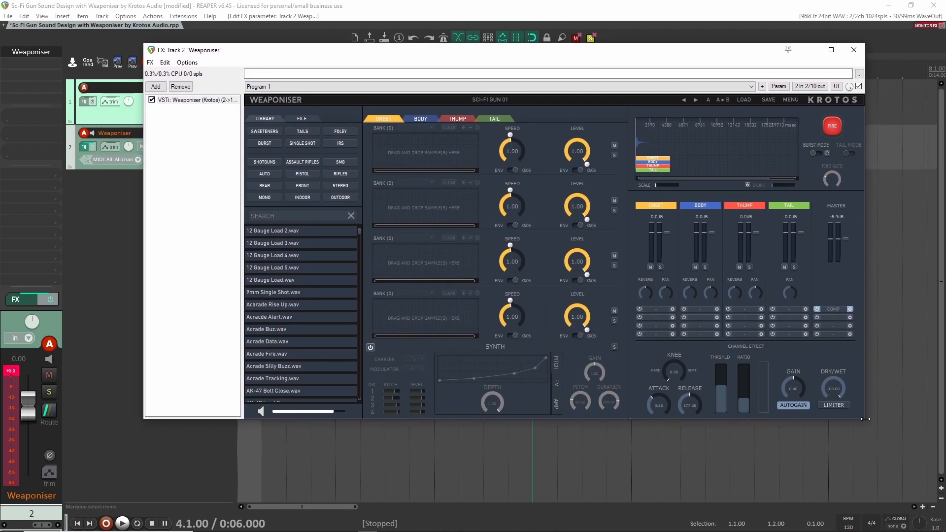
Load the _Clean Start_ factory preset into Weaponiser
mouse_move(865, 422)
left_mouse_down()
mouse_move(896, 465)
mouse_move(868, 423)
left_mouse_up()
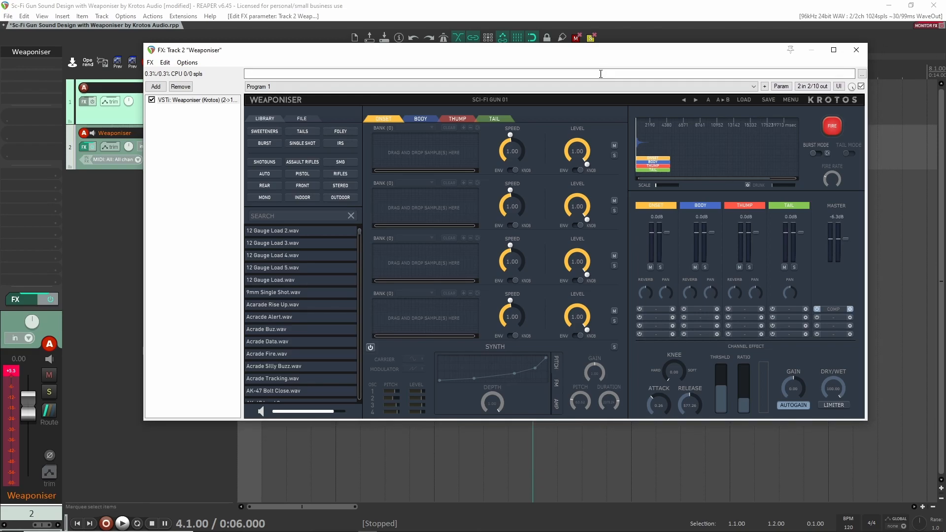
left_click_drag(596, 58, 616, 60)
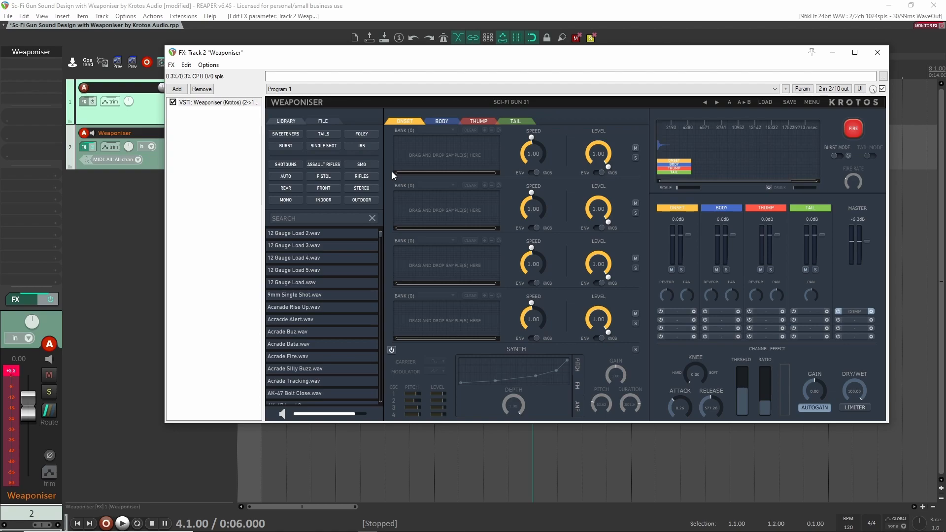
left_click(509, 103)
mouse_move(522, 129)
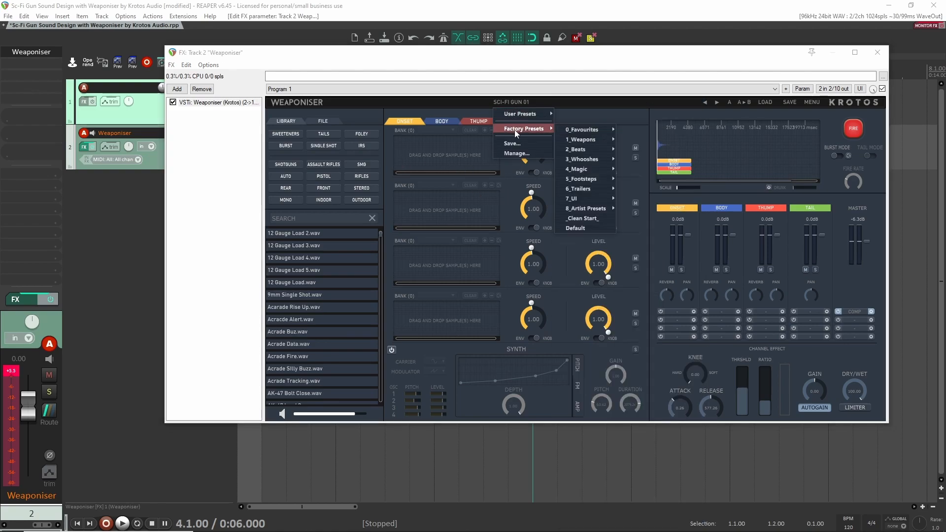
left_click(591, 219)
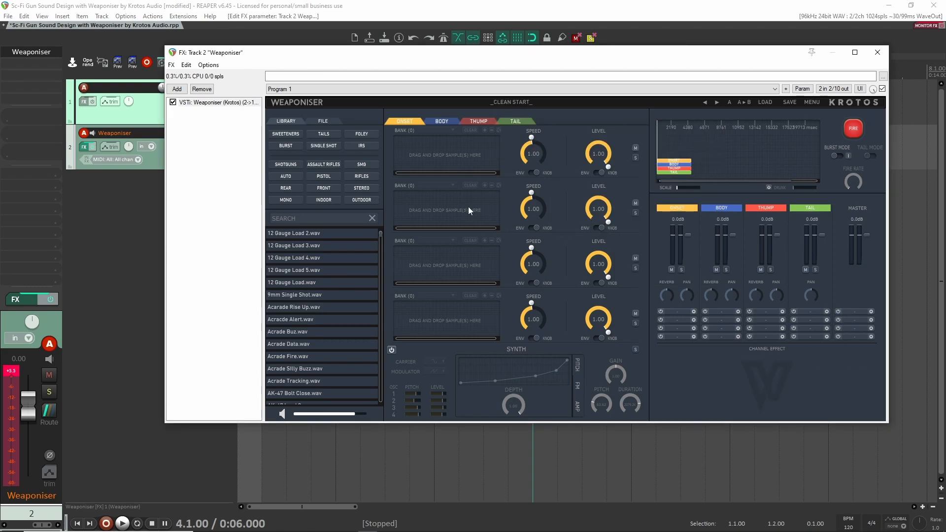
Look through the Onset and Body layers, ending on the Onset layer
left_click(440, 123)
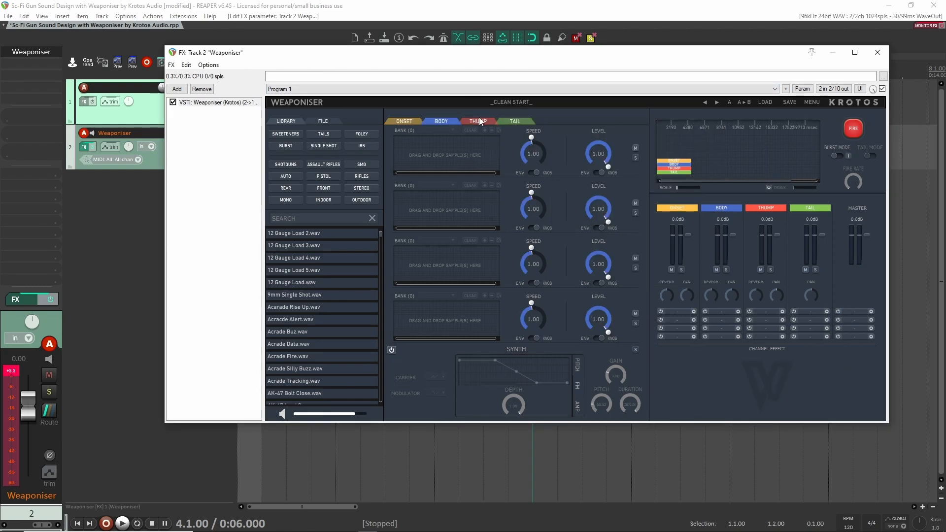
left_click(403, 121)
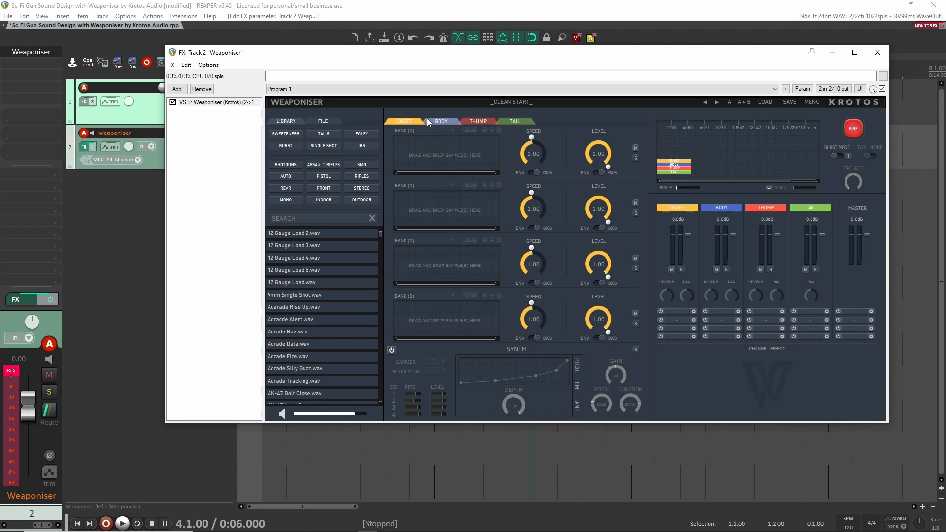
left_click(436, 122)
left_click(408, 123)
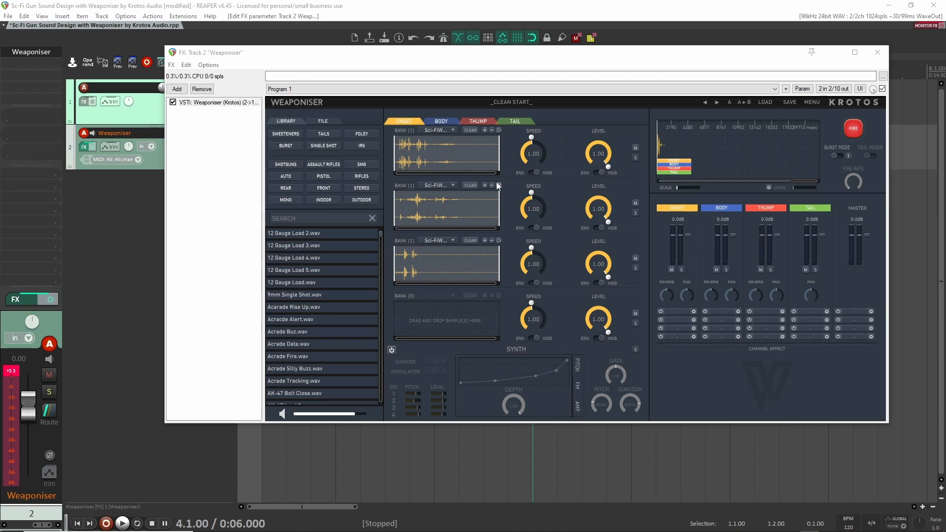
Solo the first onset sample and trim its end to keep only the opening bursts, auditioning the shot
left_click(636, 158)
left_click(854, 128)
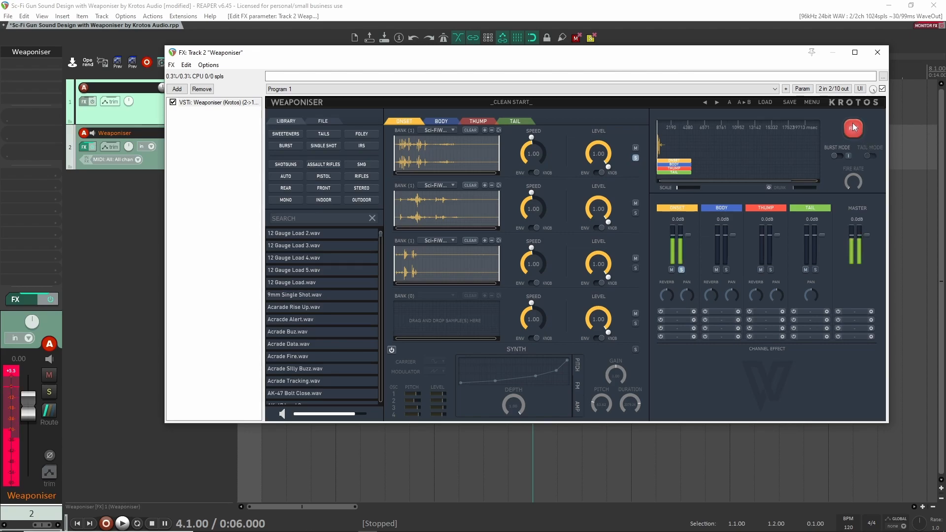
left_click(854, 127)
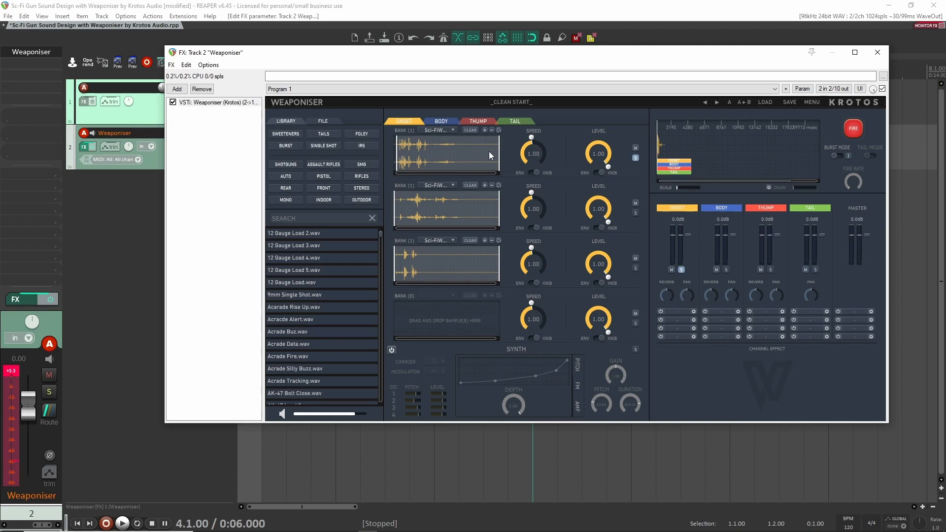
left_click_drag(498, 151, 430, 152)
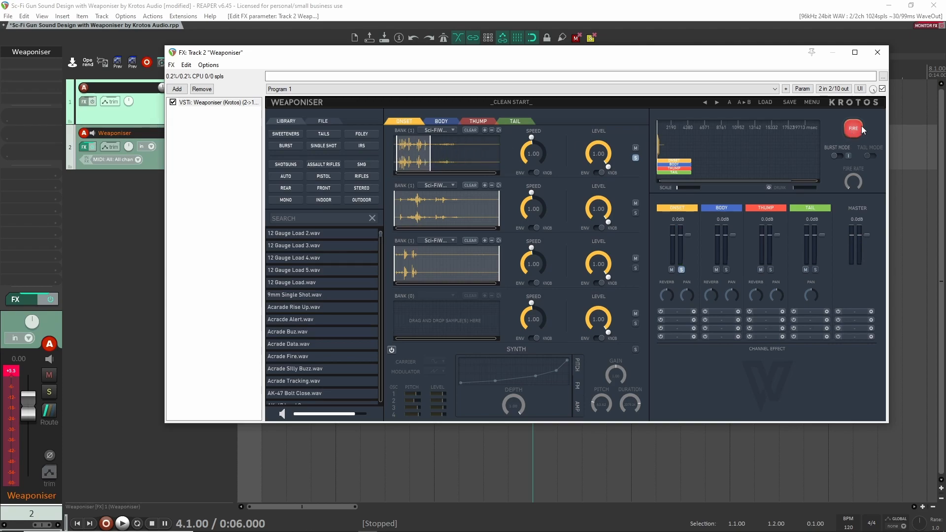
left_click(861, 129)
left_click(860, 129)
left_click(860, 129)
left_click(854, 128)
left_click(854, 128)
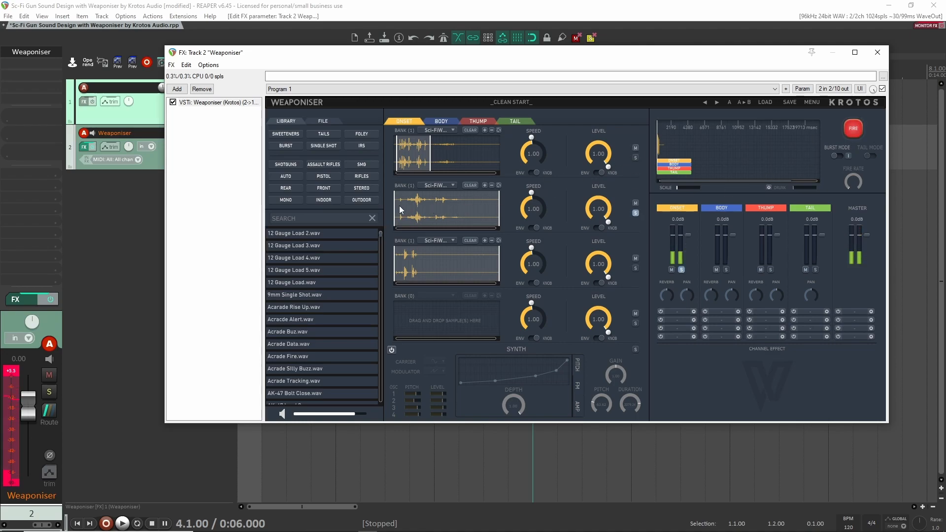
Audition the first two onset samples together with the third muted, and lower the first sample's level to 0.25
left_click(636, 213)
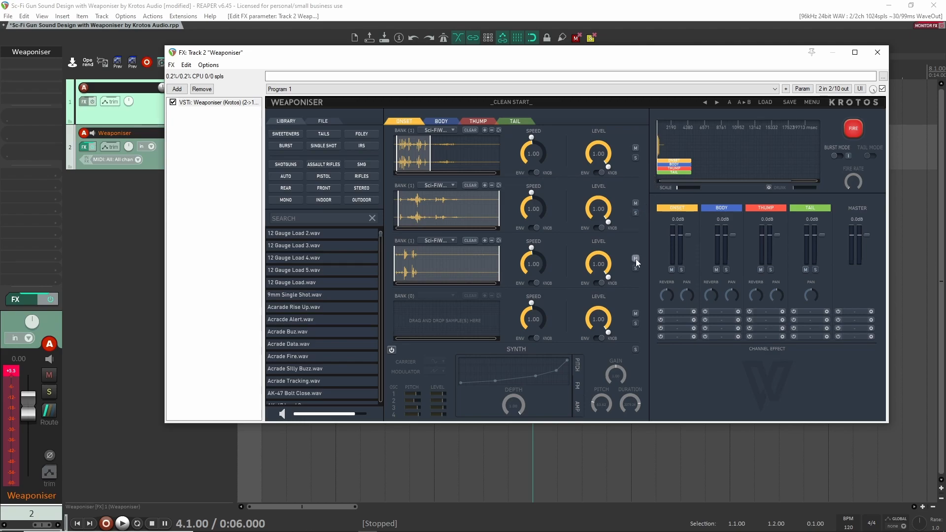
left_click(853, 128)
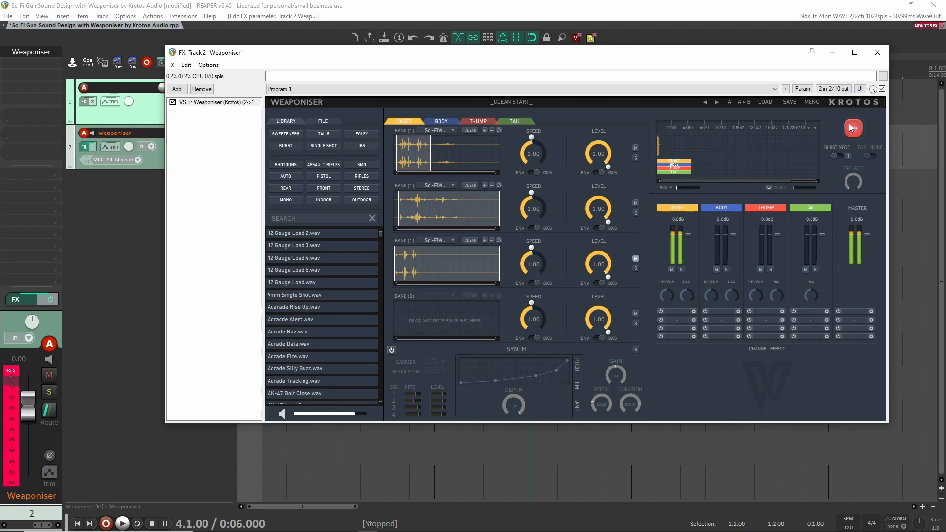
left_click_drag(594, 149, 589, 184)
left_click(857, 129)
mouse_move(596, 152)
left_mouse_down()
mouse_move(595, 174)
mouse_move(595, 165)
left_mouse_up()
left_click(856, 129)
left_click(856, 129)
left_click(855, 129)
left_click(855, 129)
Tune the second onset sample's speed by ear to 1.75 and readjust the first sample's level
left_click_drag(530, 202, 530, 221)
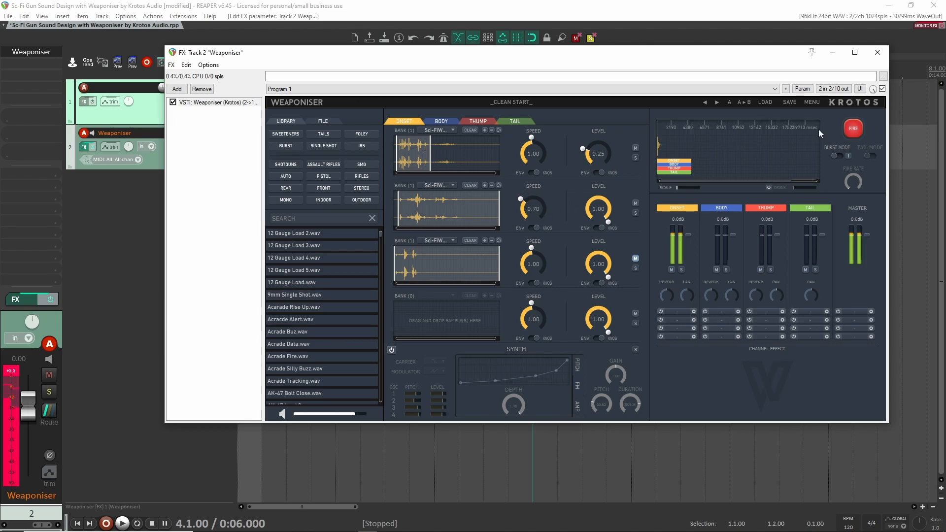
left_click_drag(557, 170, 572, 154)
left_click(858, 129)
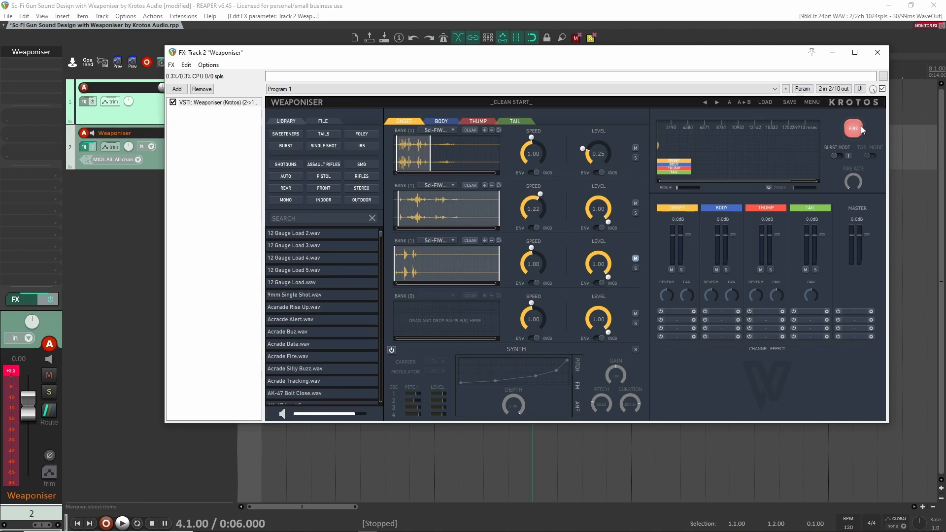
left_click(858, 129)
left_click(855, 130)
left_click(854, 130)
double_click(586, 144)
left_click_drag(549, 204, 549, 214)
left_click_drag(608, 166, 615, 154)
Trim the third onset sample at both ends to isolate its second burst, and unmute it
left_click_drag(395, 264, 407, 263)
left_click_drag(499, 264, 470, 264)
left_click(636, 258)
Set the first onset sample's level to 0.48 and the third sample's speed to 0.47, auditioning the layered shot
left_click_drag(614, 155, 596, 137)
left_click_drag(531, 247, 517, 264)
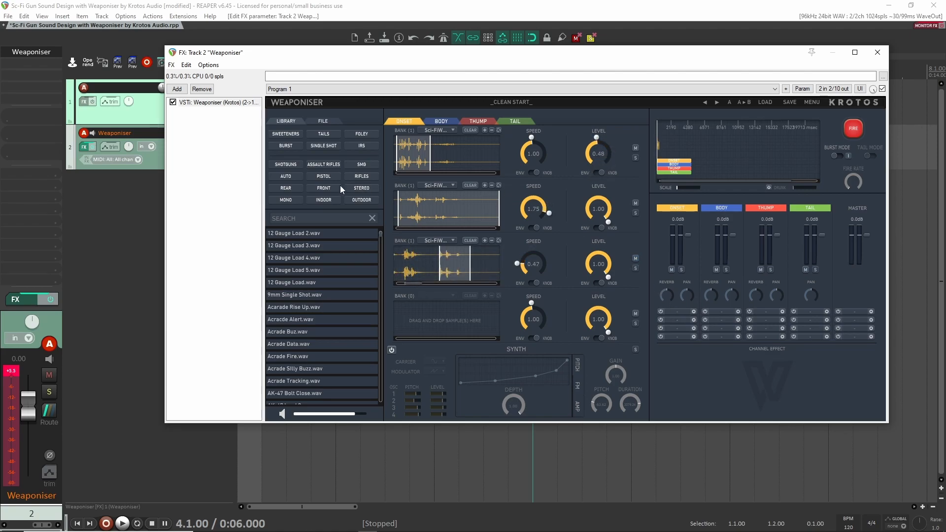
left_click(853, 128)
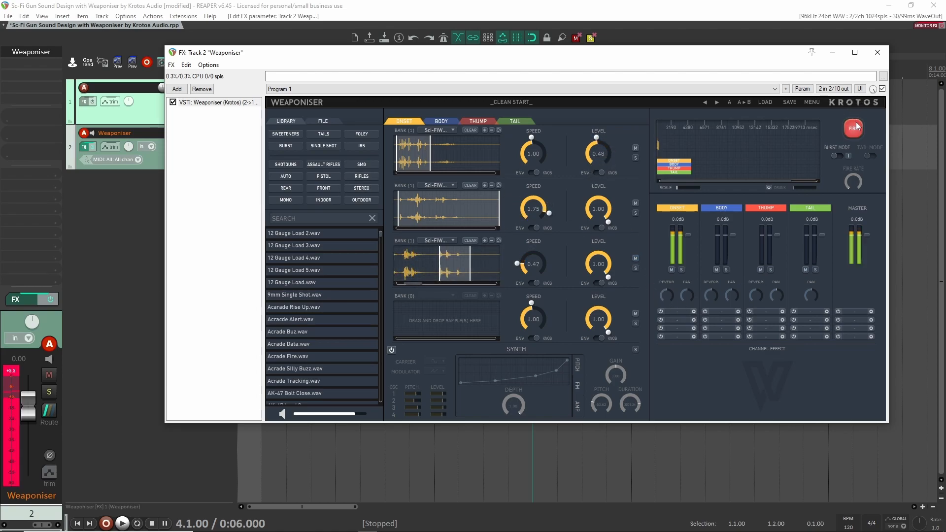
left_click(854, 128)
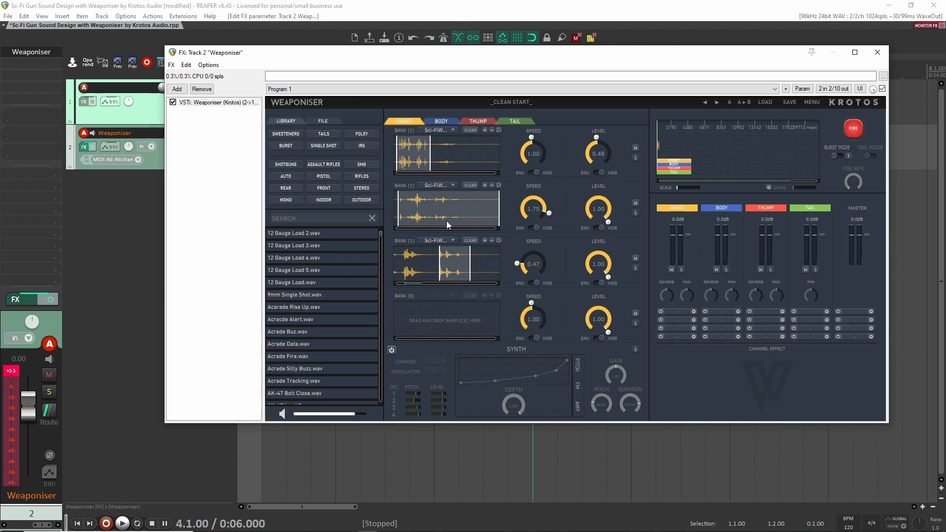
left_click(853, 128)
left_click(853, 129)
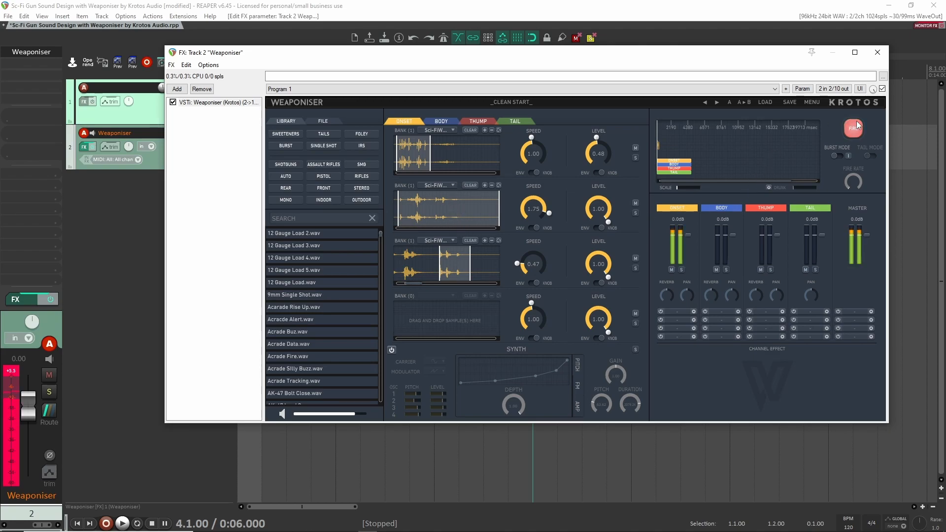
Add a TransientShaper to the Onset channel's first effect slot with attack 15.00, auditioning the shot
left_click(682, 311)
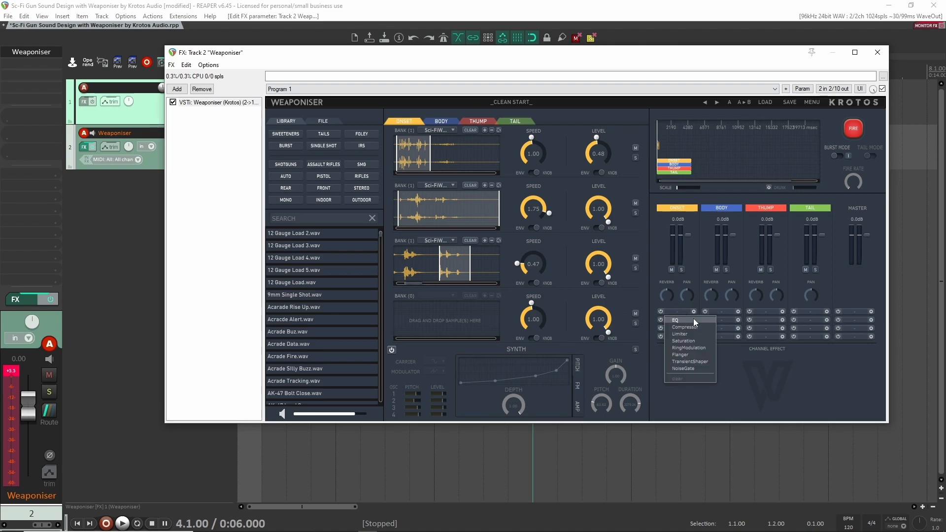
left_click(855, 130)
left_click(855, 131)
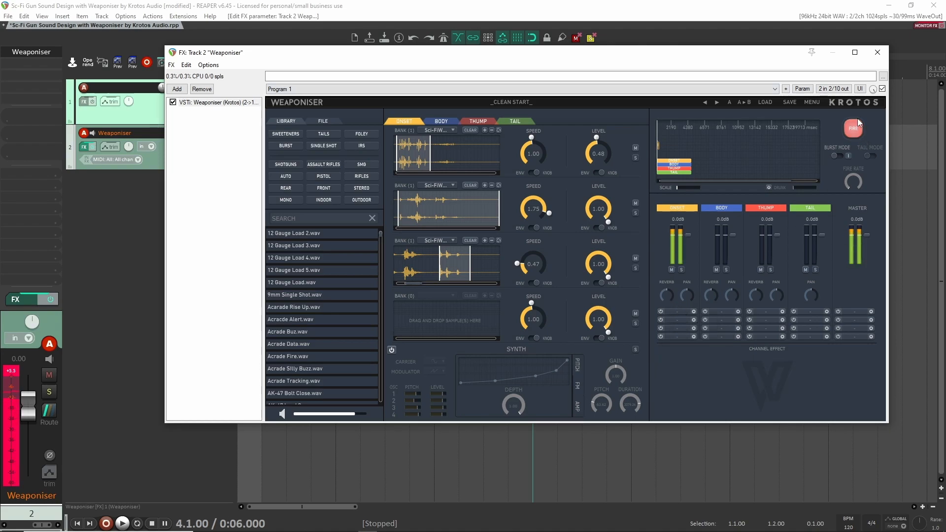
left_click(673, 311)
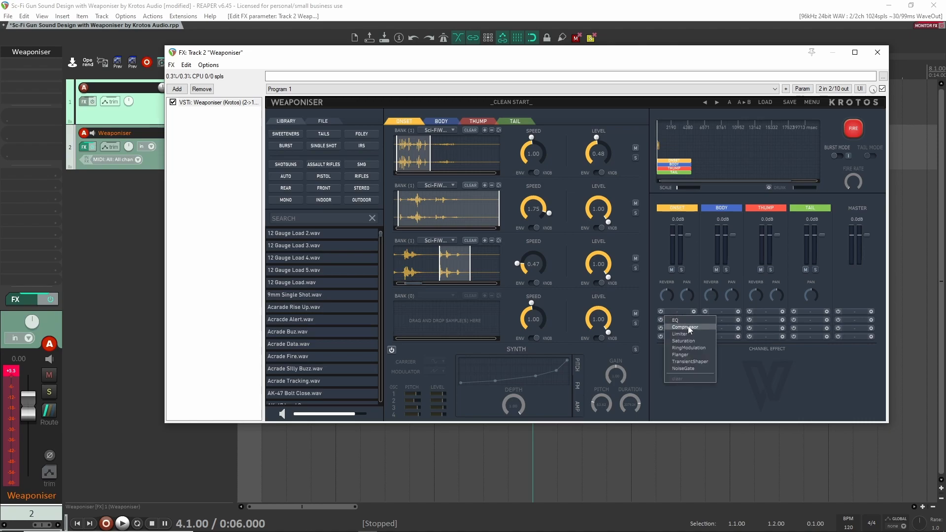
left_click(689, 361)
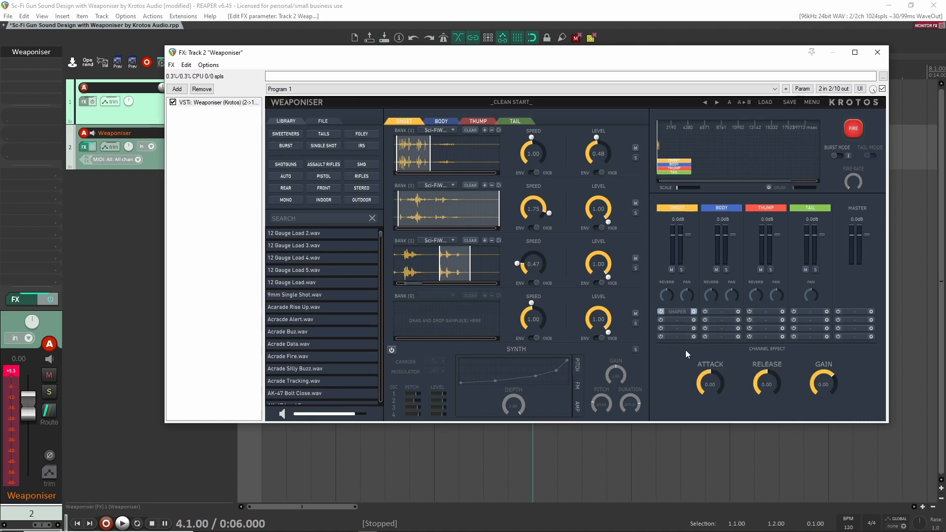
left_click(857, 127)
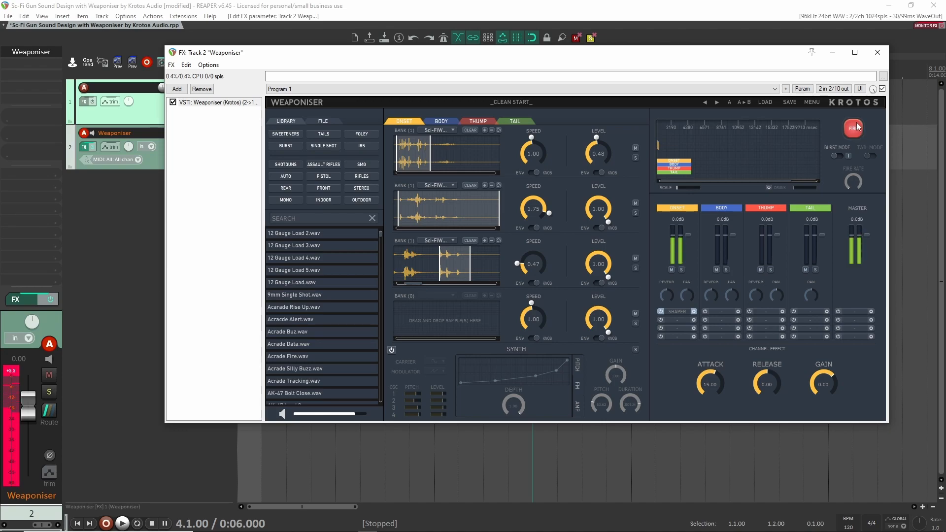
left_click(857, 127)
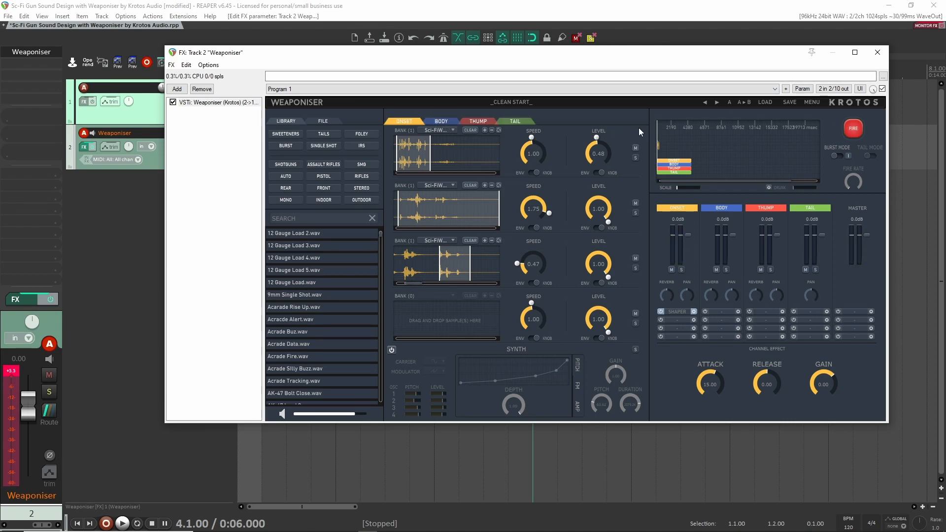
Audition the first sample of the Body layer in solo and switch its speed control to an envelope
left_click(441, 122)
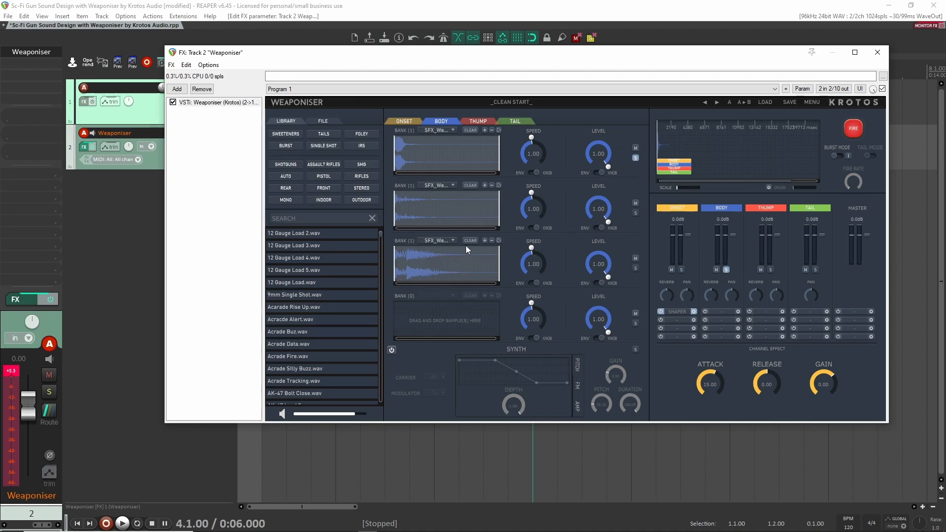
left_click(860, 125)
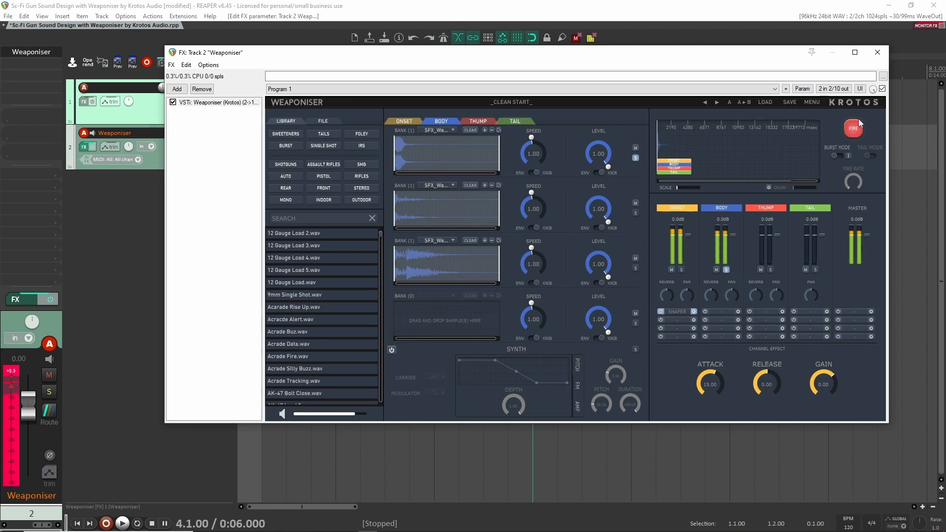
left_click(534, 173)
left_click(533, 173)
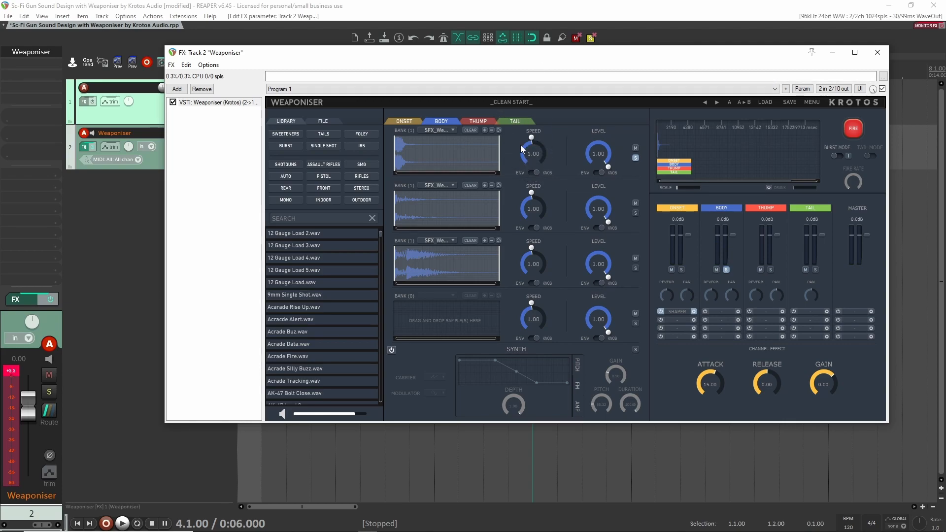
left_click(536, 174)
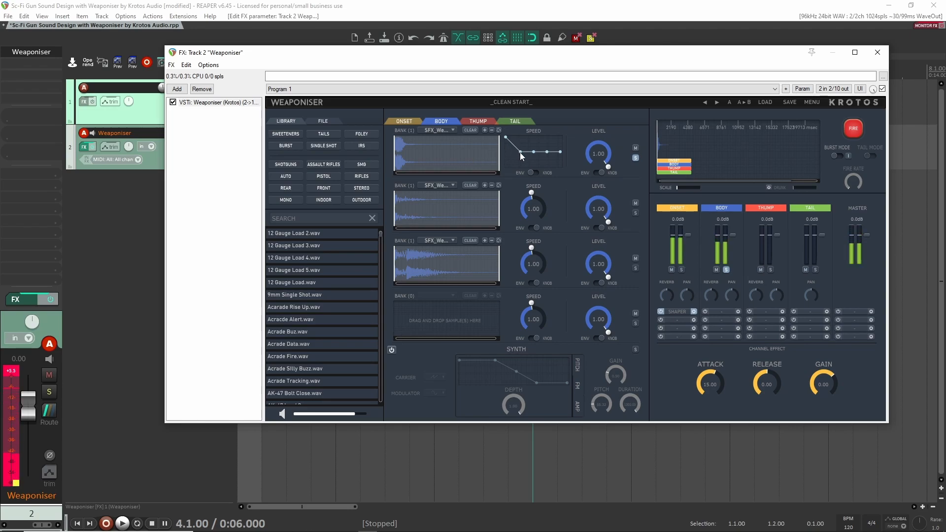
left_click(534, 173)
left_click(534, 173)
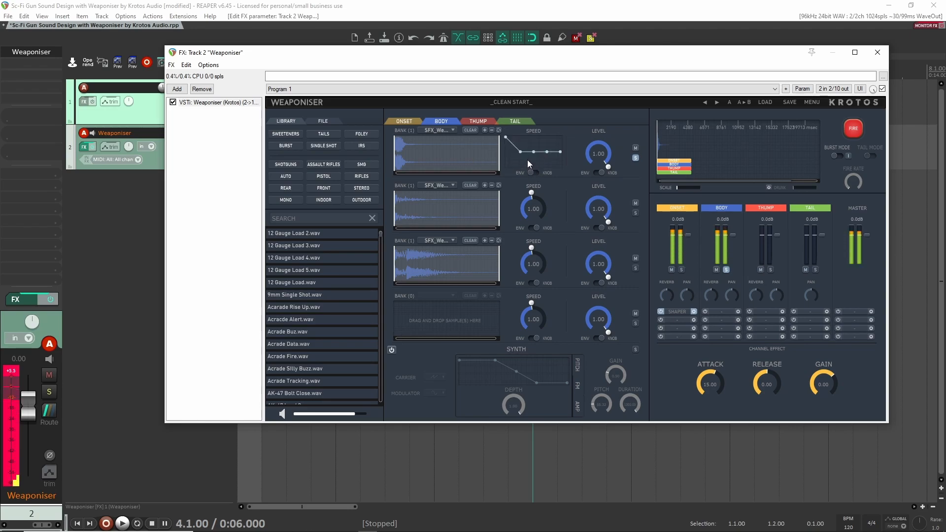
Reshape the first body sample's speed envelope with a low start and a sharp early peak, and audition it
left_click_drag(534, 151, 513, 138)
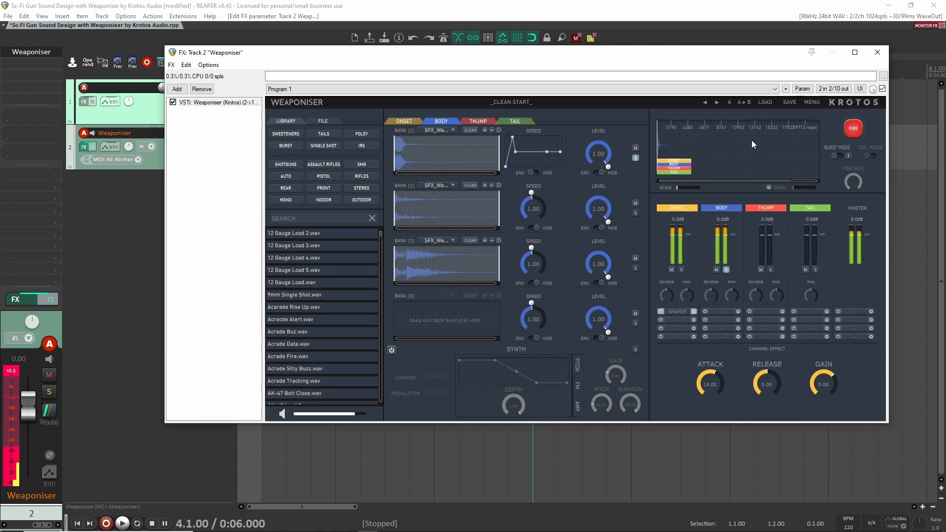
left_click(852, 126)
left_click(854, 125)
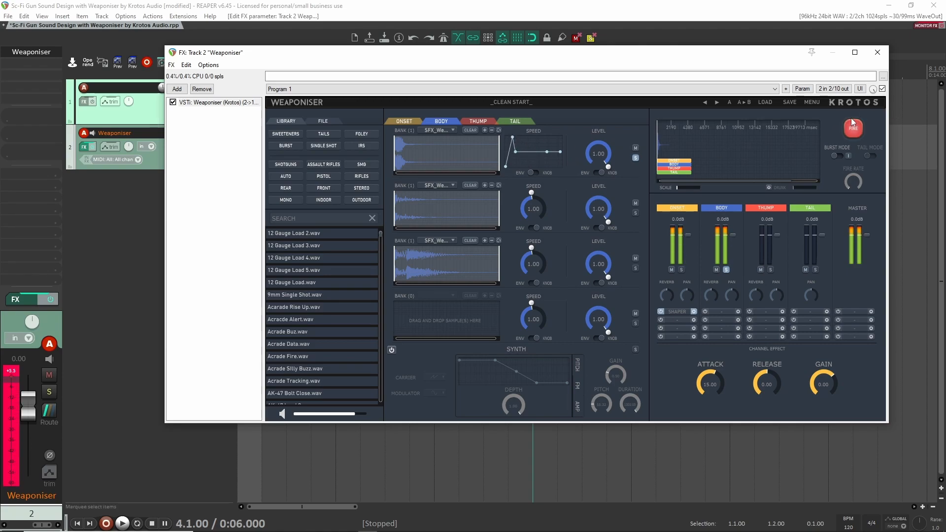
left_click(853, 124)
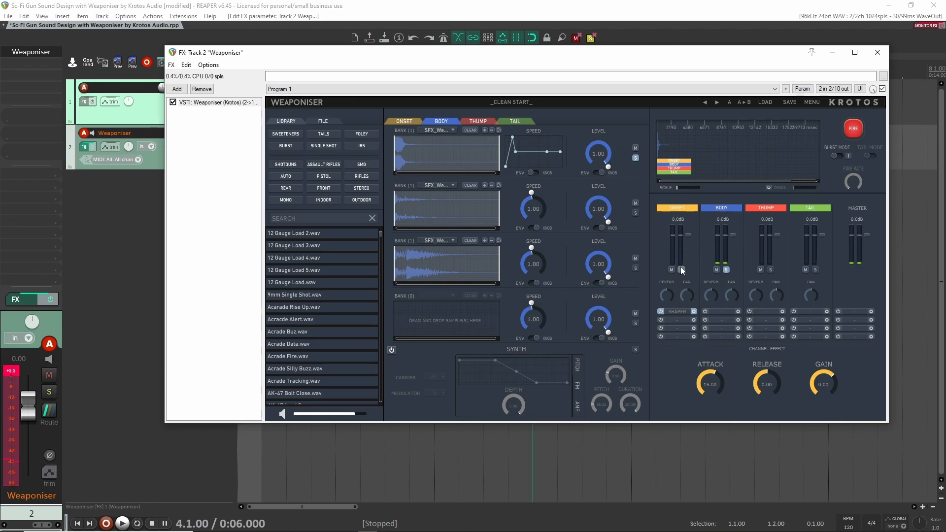
Solo the Onset channel alongside Body and offset the Onset layer slightly later on the zoomed timeline, auditioning the timing
left_click(856, 128)
left_click(856, 127)
left_click(856, 127)
mouse_move(688, 189)
left_mouse_down()
mouse_move(696, 185)
mouse_move(676, 168)
left_mouse_up()
left_click(854, 130)
left_click(854, 129)
left_click_drag(682, 164, 671, 168)
left_click(853, 129)
left_click(853, 127)
left_click(853, 129)
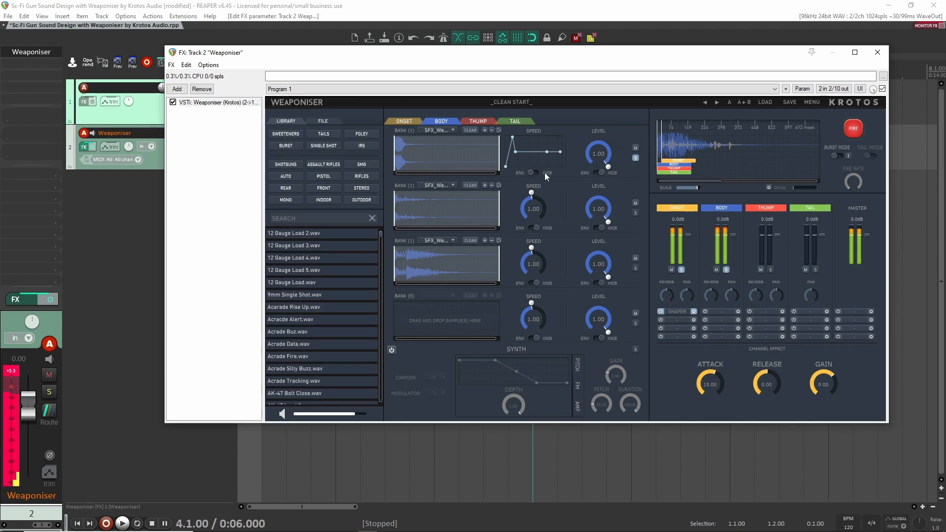
Mute samples in the Onset layer for comparison, leaving its first sample muted, and audition the shot
left_click(410, 122)
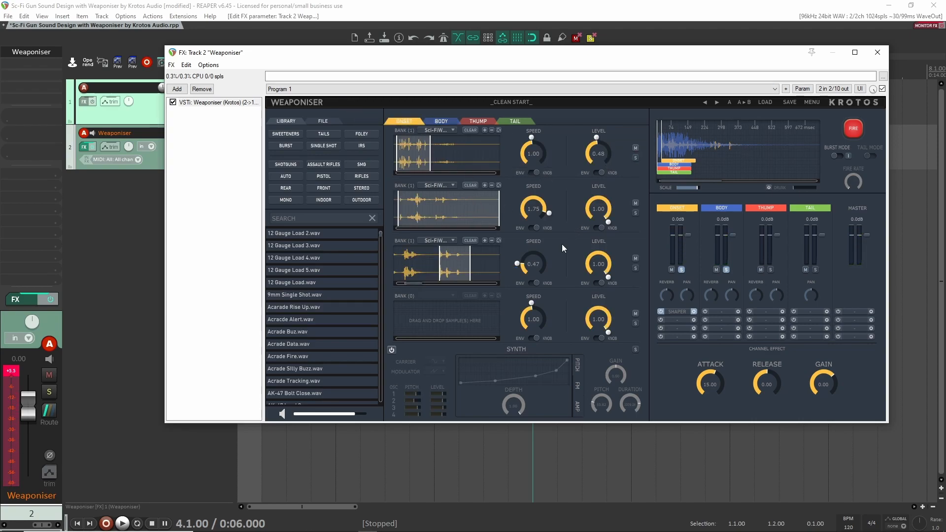
left_click(635, 259)
left_click(637, 148)
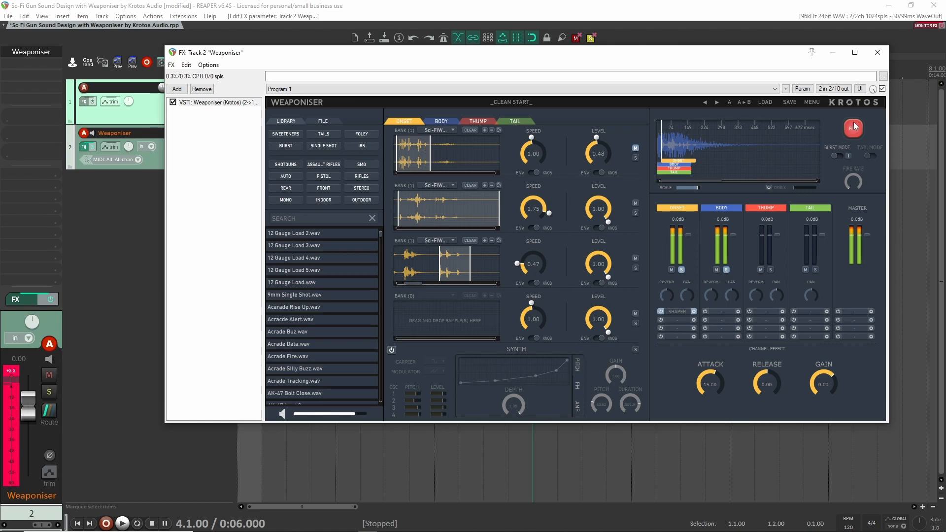
Solo the second body sample with the Onset channel's solo off, auditioning it alone and together with the first body sample
left_click(441, 120)
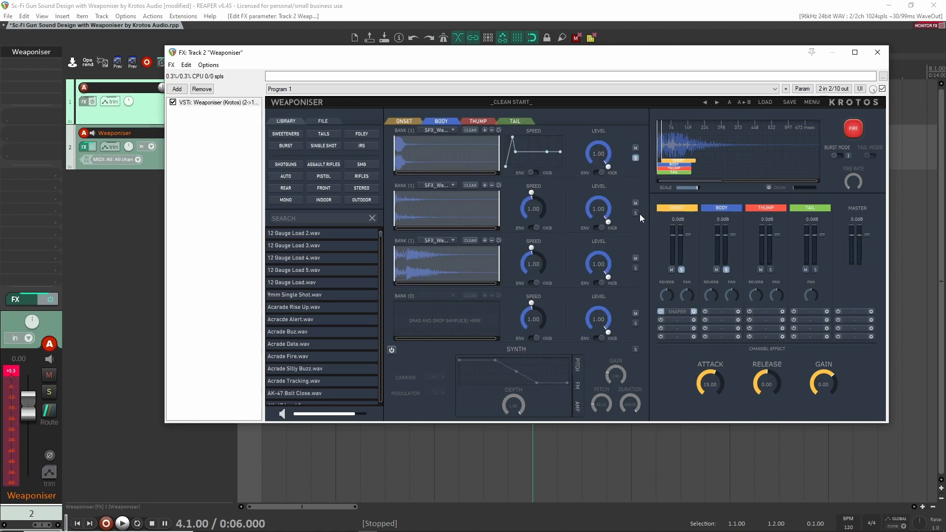
left_click(636, 158)
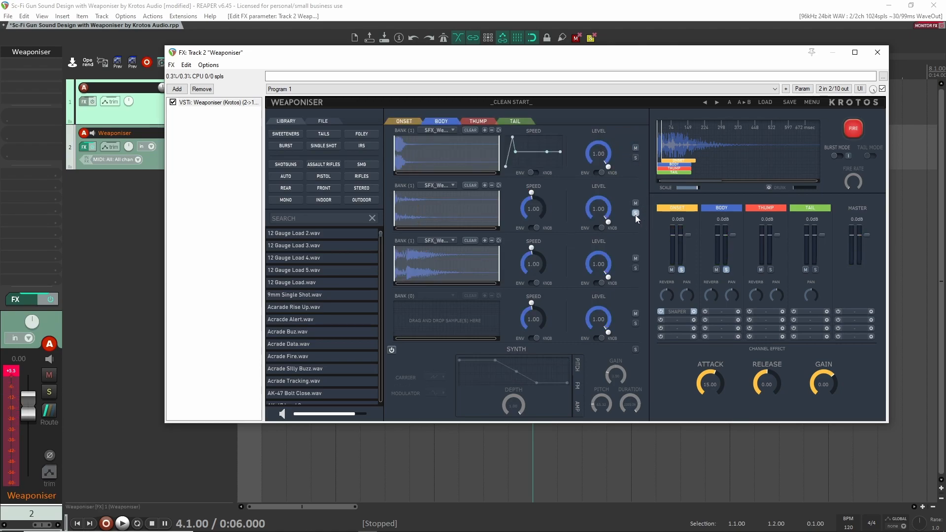
left_click(681, 270)
left_click(856, 124)
left_click(856, 122)
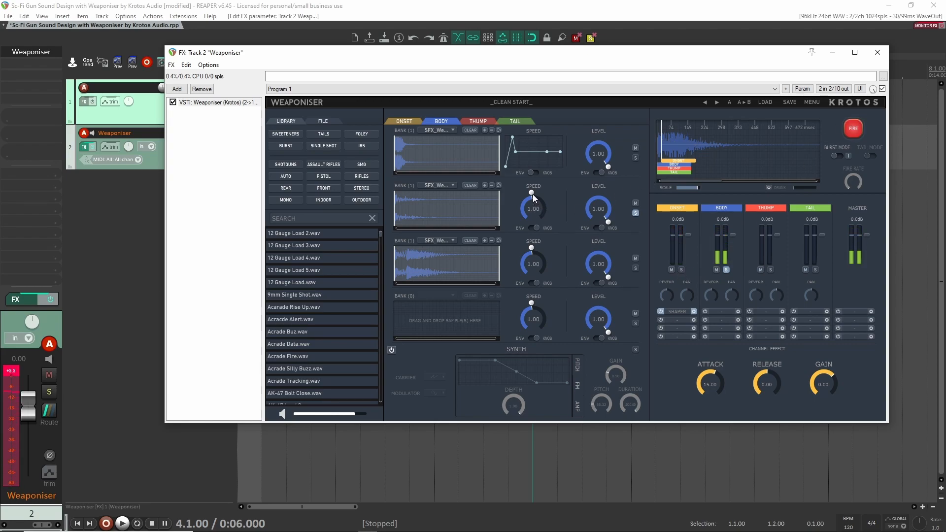
left_click(635, 158)
left_click(857, 125)
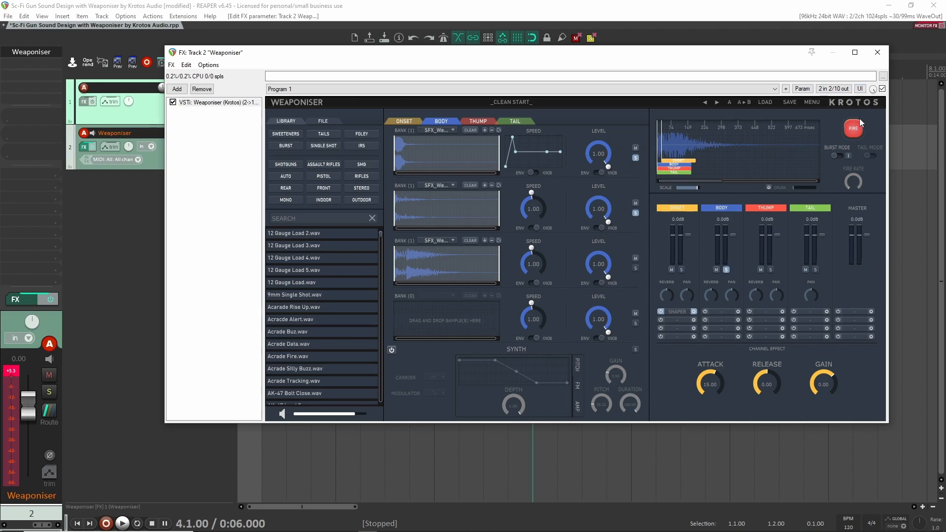
Trim the start of the first body sample to just before its sound begins on the zoomed waveform, and audition it
left_click(485, 130)
left_click(484, 130)
left_click(484, 129)
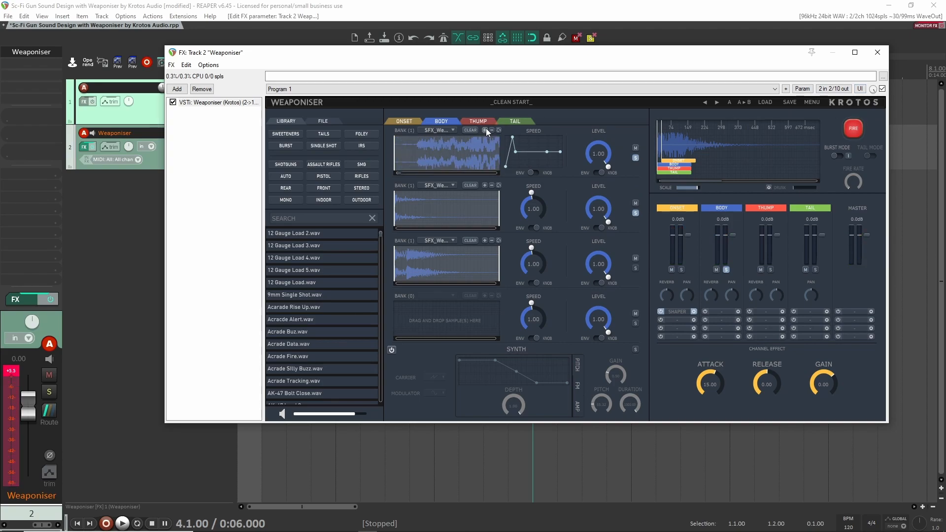
left_click_drag(394, 153, 414, 151)
left_click(857, 125)
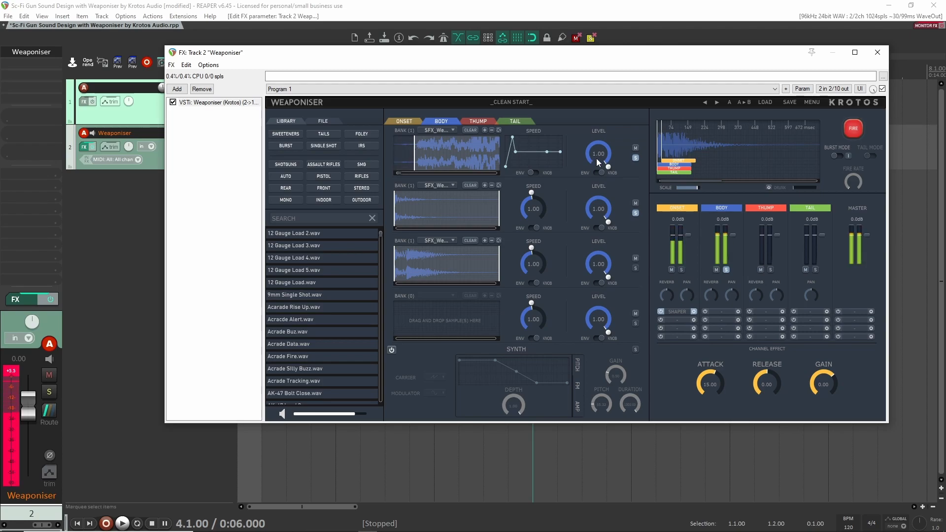
Trim the silence from the start of the second body sample on its zoomed waveform, and audition it with the first
left_click(484, 186)
left_click(484, 186)
left_click(484, 186)
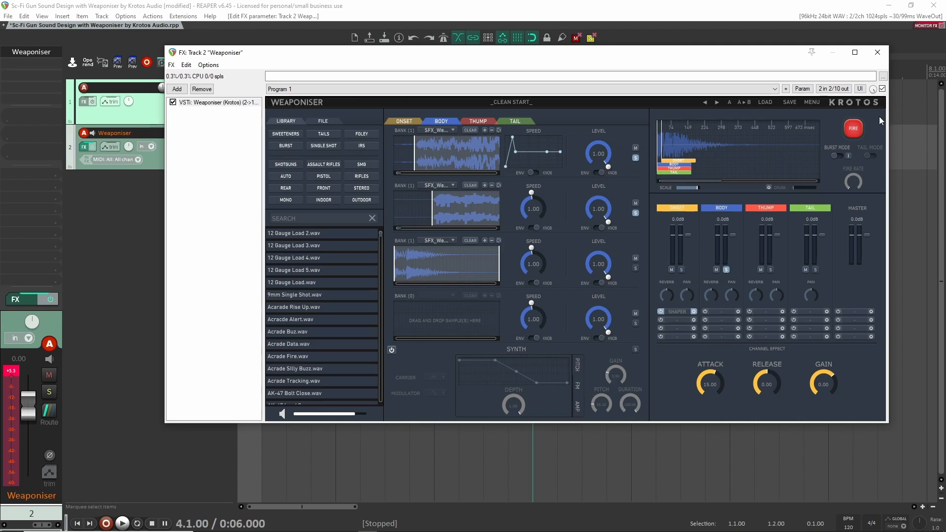
left_click(848, 128)
left_click(853, 127)
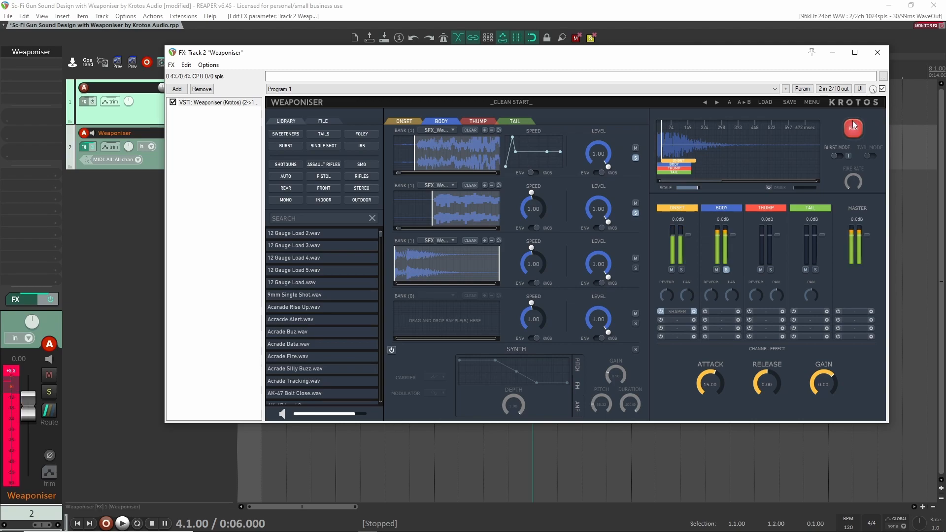
left_click(853, 125)
left_click(853, 125)
left_click(853, 125)
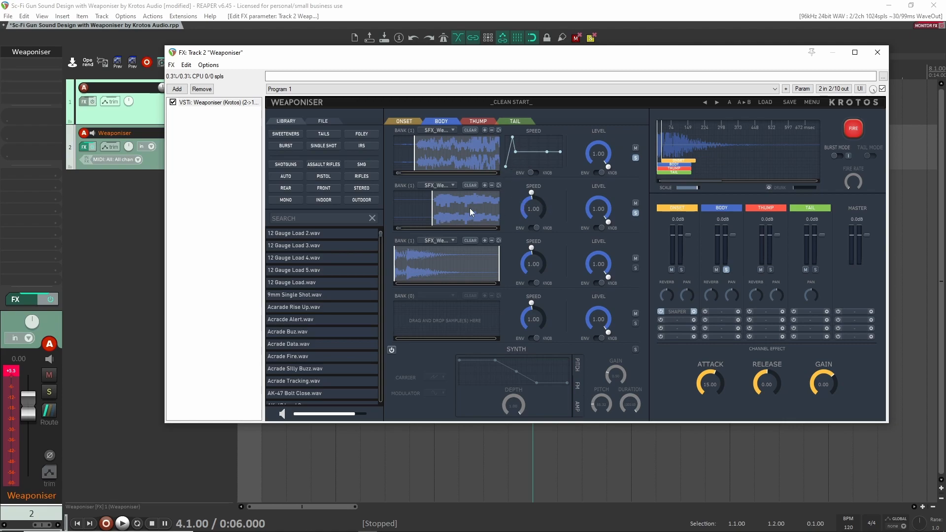
Move the early peak of the first body sample's speed envelope slightly earlier, lower the point after it, and audition the shot
mouse_move(512, 138)
left_mouse_down()
mouse_move(510, 150)
mouse_move(511, 138)
left_mouse_up()
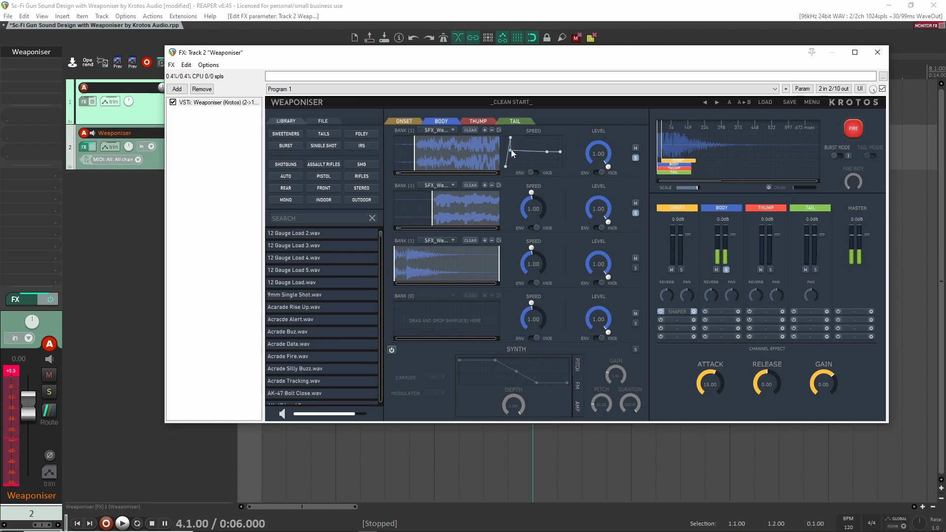
mouse_move(512, 151)
left_mouse_down()
mouse_move(511, 163)
mouse_move(513, 155)
left_mouse_up()
left_click(854, 127)
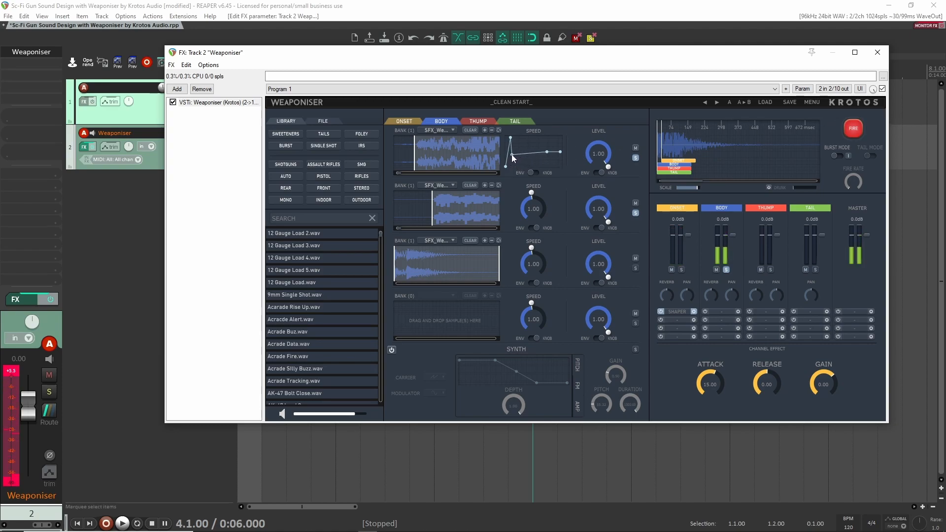
left_click(854, 127)
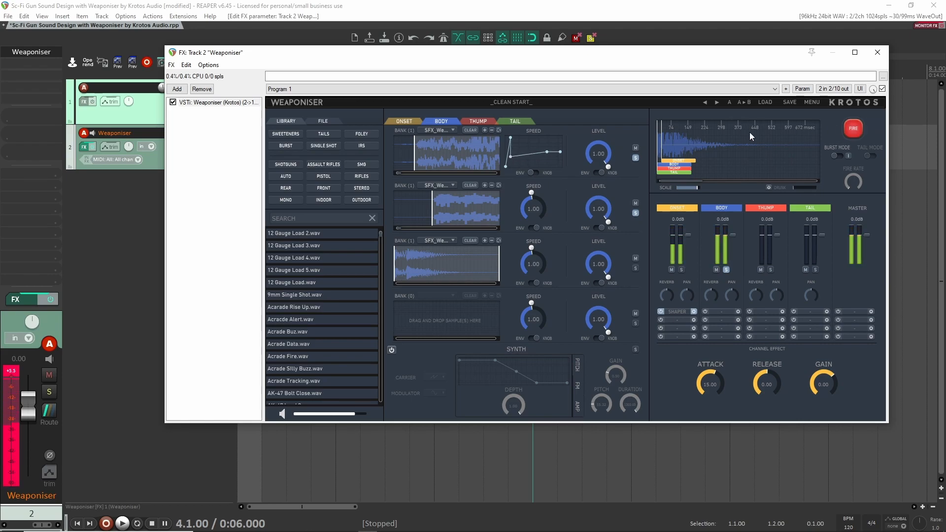
Solo the third body sample instead of the first two, inspect its waveform up close, and audition it and the whole Body layer
left_click(635, 213)
left_click(635, 268)
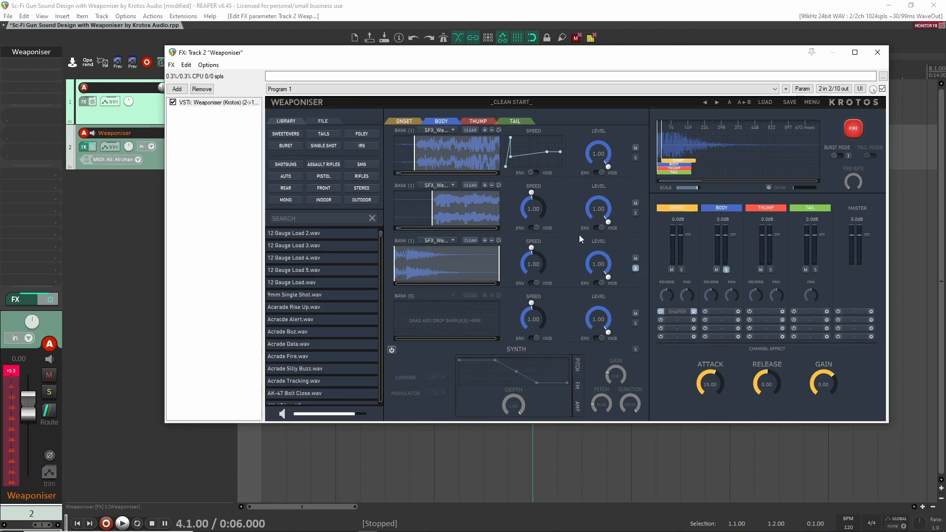
left_click(485, 241)
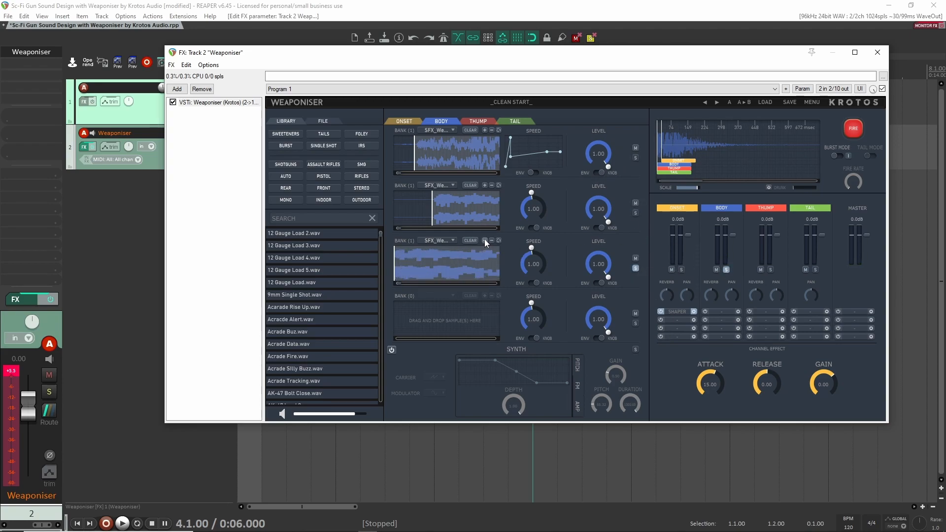
left_click(491, 241)
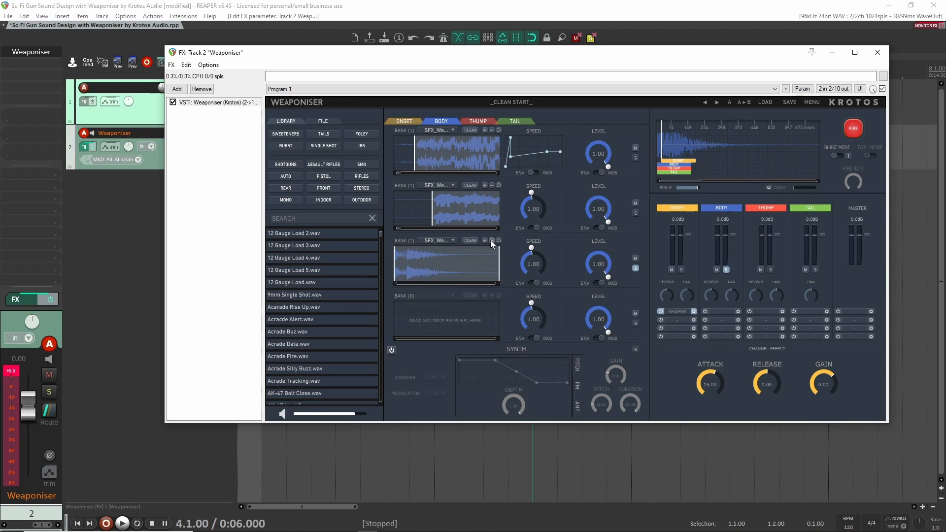
left_click(857, 126)
left_click(727, 270)
left_click(852, 125)
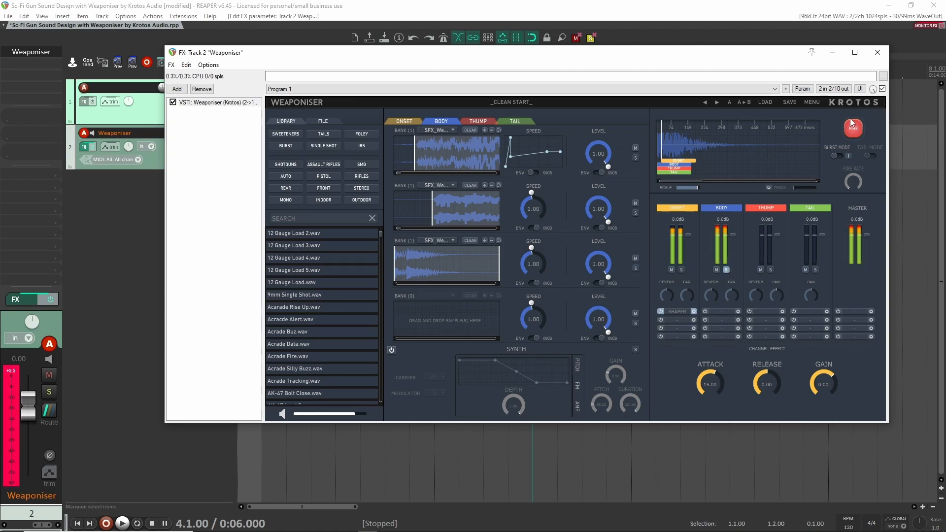
left_click(853, 127)
Mute the first body sample and audition the Body layer without it
left_click(635, 148)
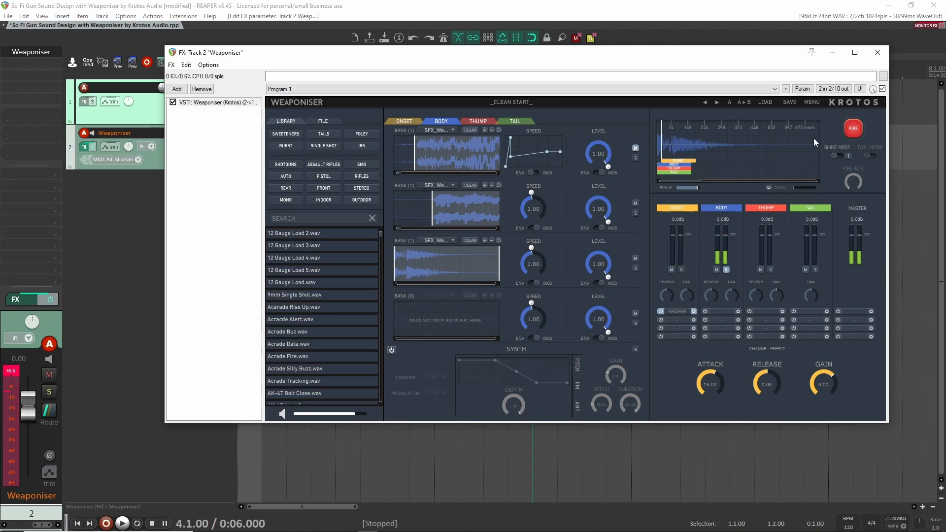
left_click(846, 129)
left_click(847, 130)
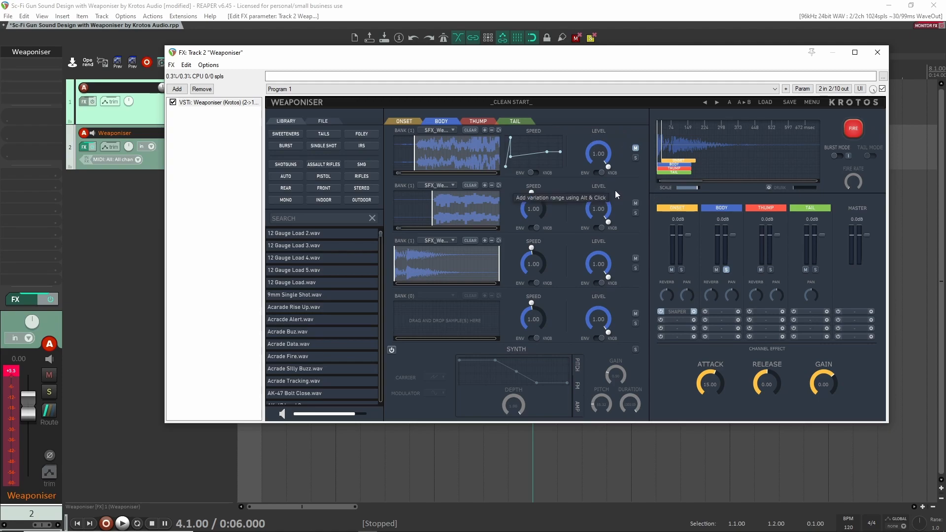
left_click(856, 128)
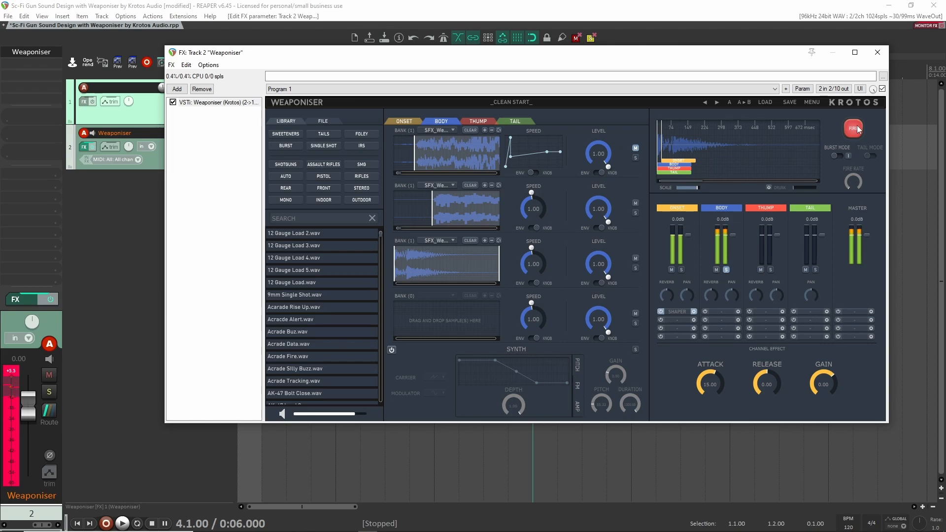
Compare shots with the second body sample muted and audible while the first one stays muted
left_click(636, 204)
left_click(856, 129)
left_click(856, 129)
left_click(636, 204)
left_click(854, 128)
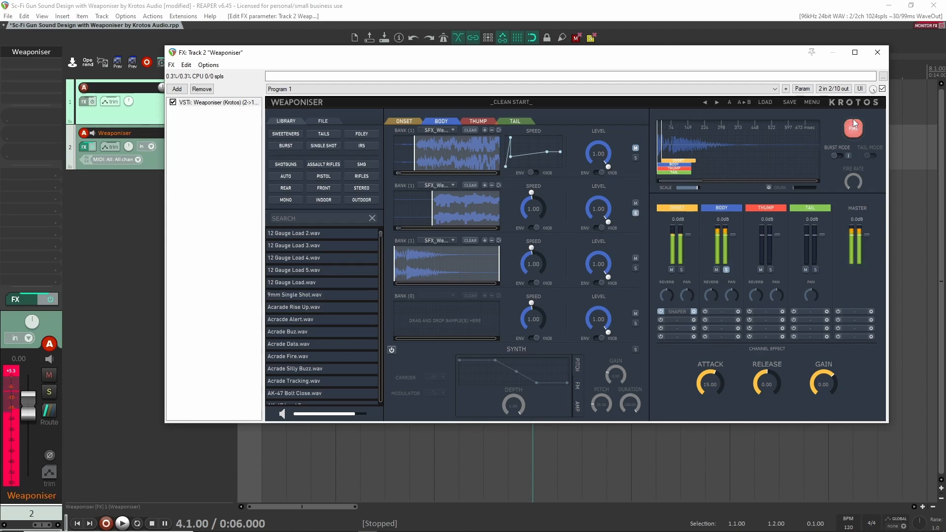
Solo the first and third body samples together and set the first sample's level to 0.79, auditioning the balance
left_click(635, 213)
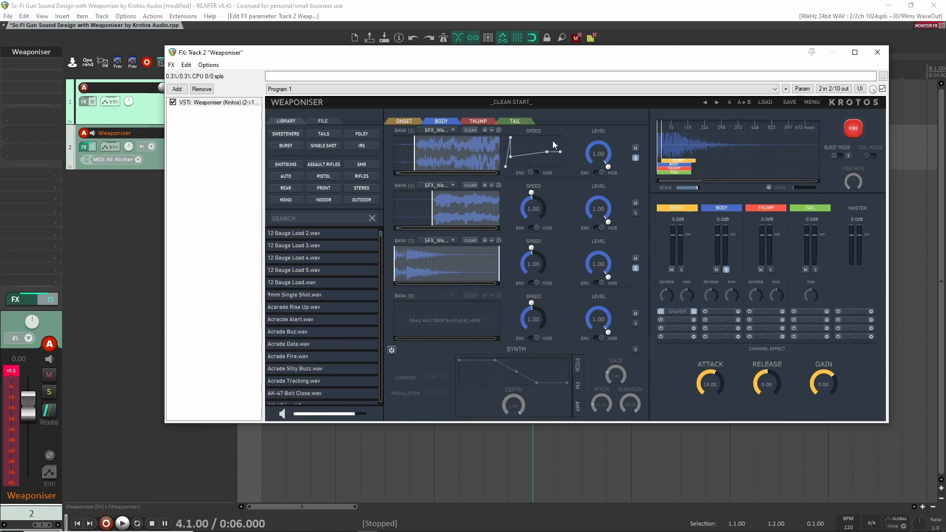
left_click(856, 127)
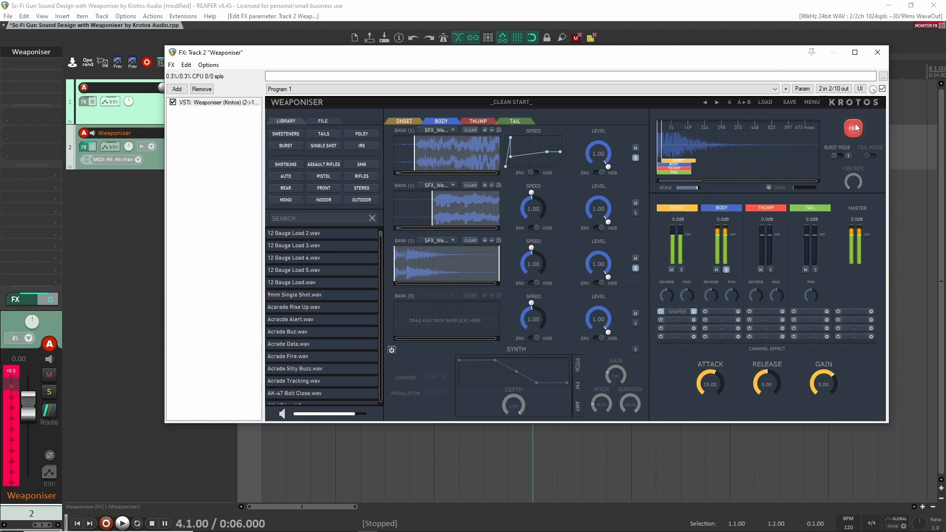
left_click_drag(591, 142, 583, 203)
left_click(861, 123)
left_click(861, 121)
left_click_drag(592, 144, 590, 109)
left_click(855, 127)
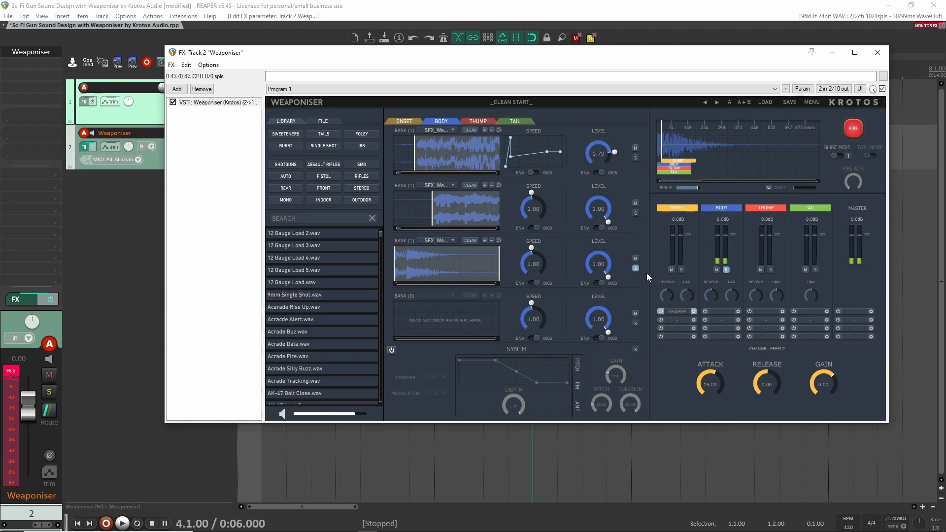
Audition the full Body layer repeatedly with the sample solos off, and compare it with the first sample muted
left_click(855, 128)
left_click(857, 123)
left_click(857, 124)
left_click(856, 122)
left_click(856, 122)
left_click(855, 121)
left_click(856, 123)
left_click(855, 122)
left_click(854, 122)
left_click(853, 122)
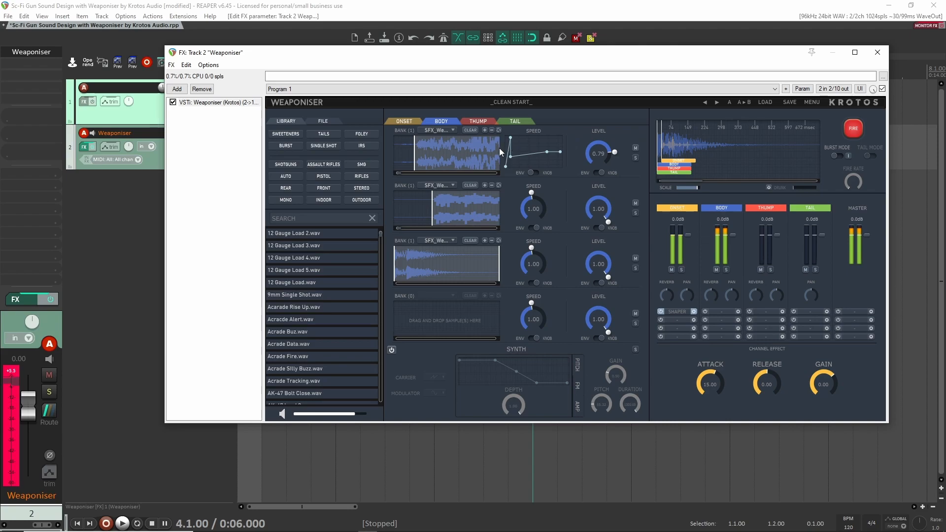
left_click(854, 124)
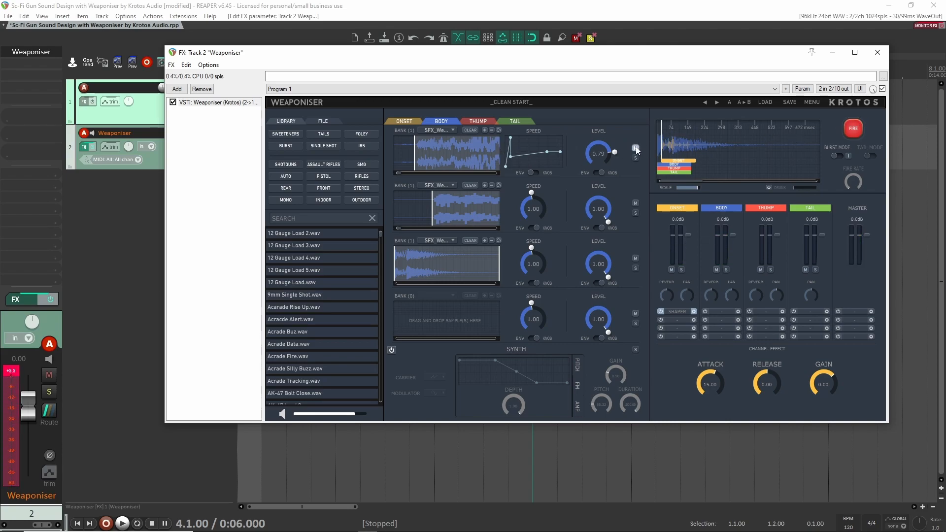
left_click(852, 123)
Open the Thump layer and trim the end of its first sample so only the first kick hit remains
left_click(481, 121)
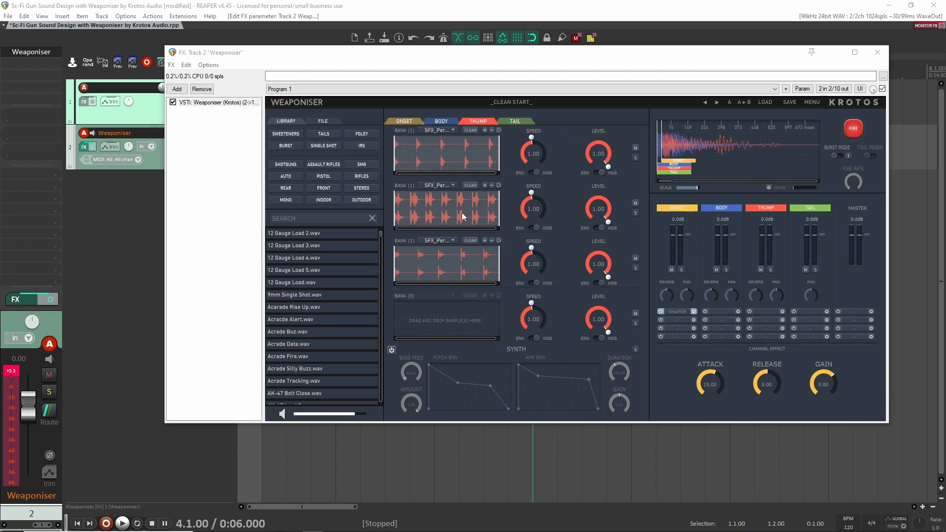
left_click(452, 131)
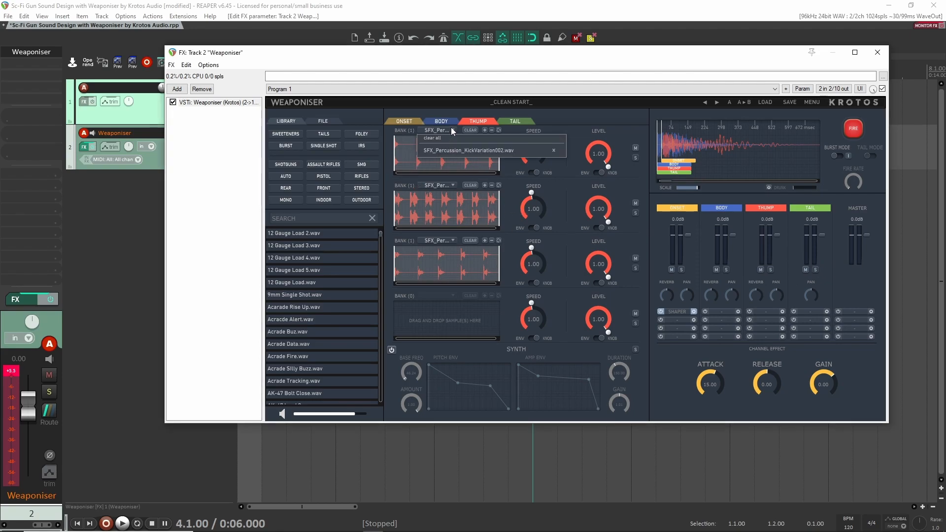
left_click(394, 141)
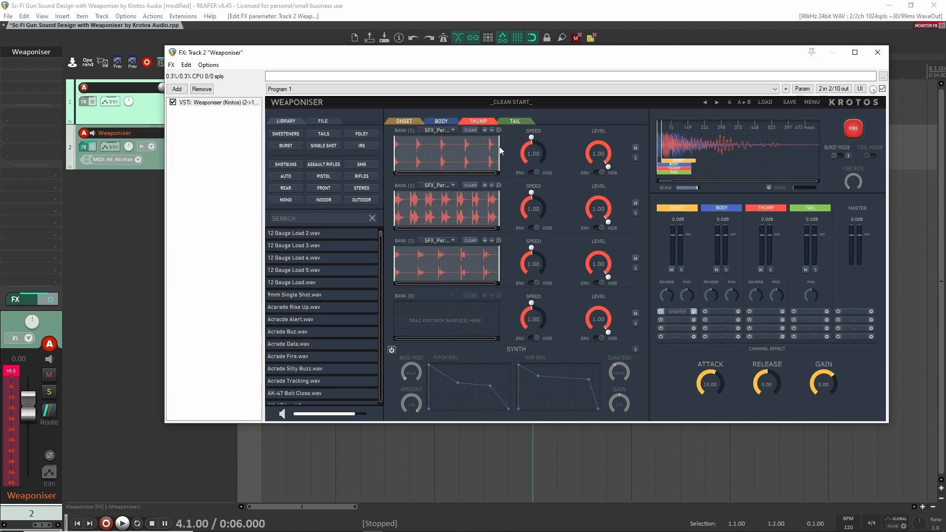
left_click_drag(500, 150, 404, 151)
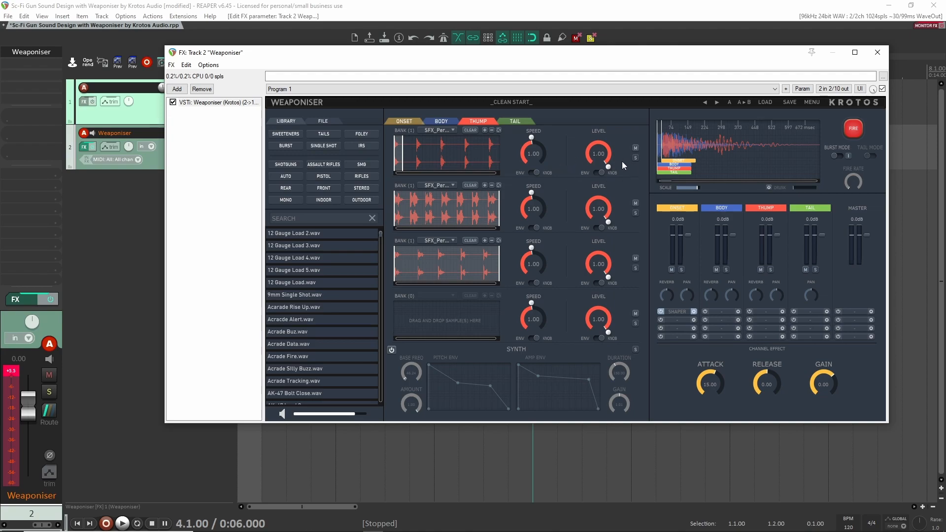
Solo the first thump sample and the Thump channel, check the trimmed end on the zoomed waveform, and audition the single hit
left_click(636, 158)
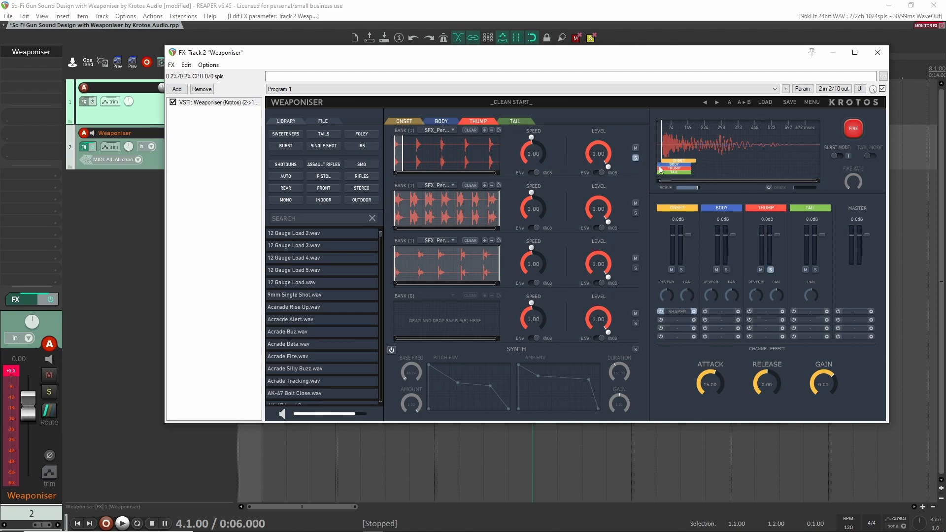
left_click(485, 130)
mouse_move(395, 158)
left_mouse_down()
mouse_move(464, 158)
mouse_move(444, 158)
left_mouse_up()
left_click(491, 130)
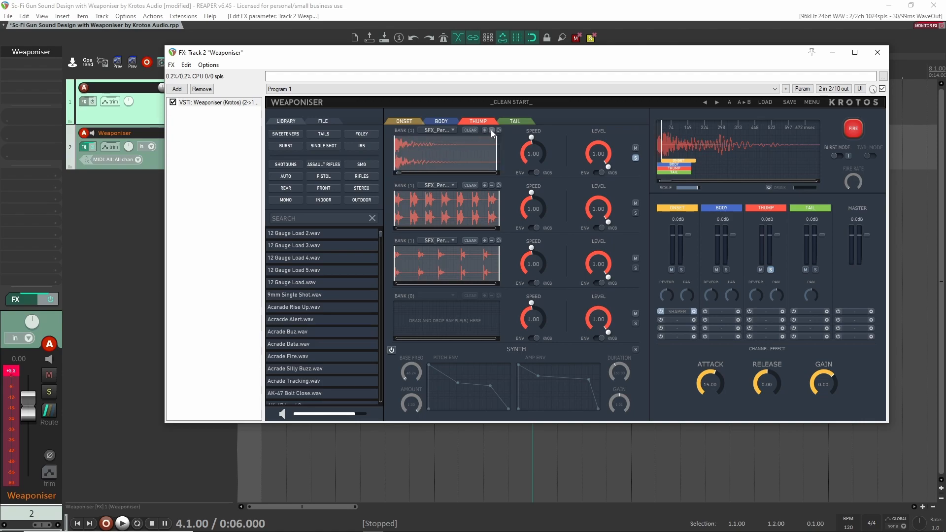
left_click(856, 129)
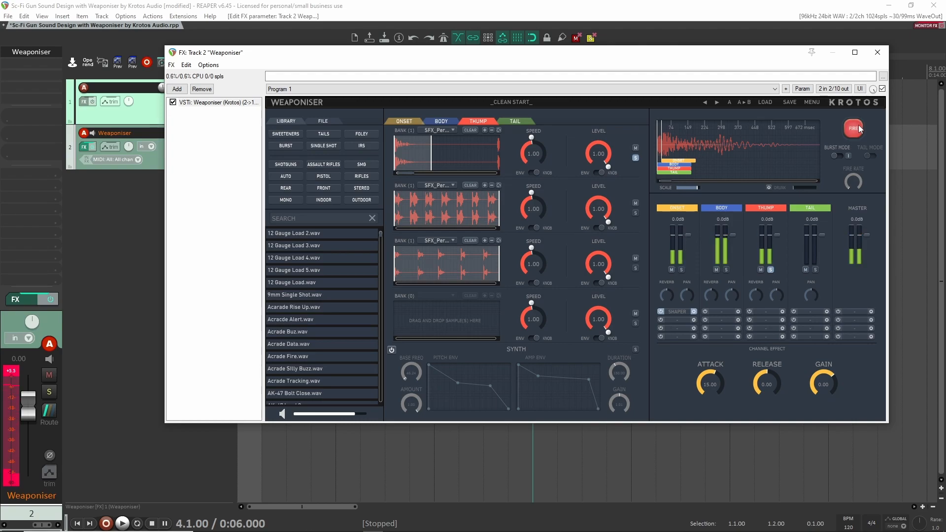
left_click(860, 129)
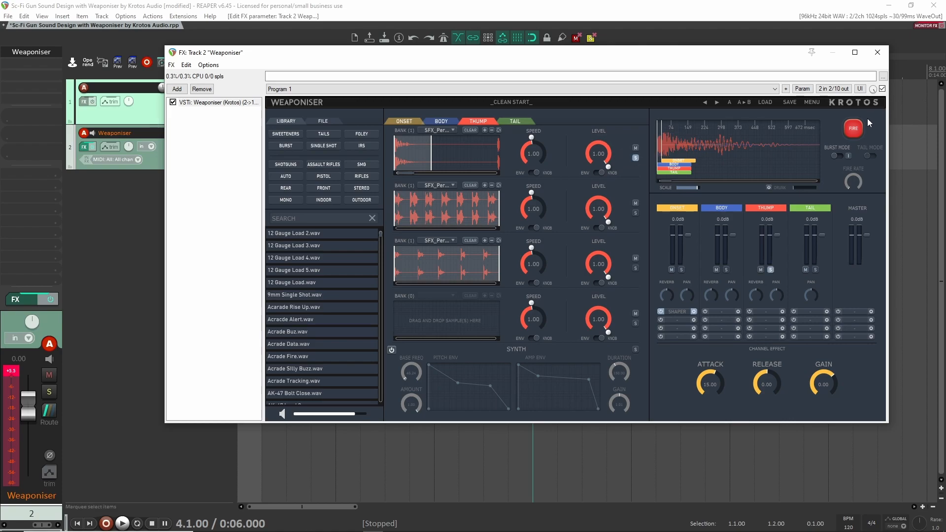
Audition the soloed thump hit, compare the mix with that sample muted, and restore all layers by turning the mute and solos off
left_click(851, 124)
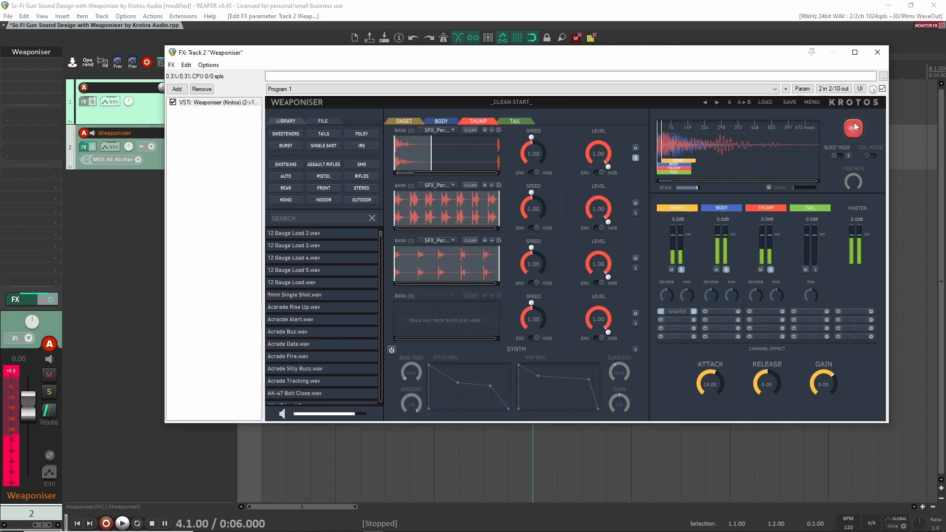
left_click(851, 123)
left_click(850, 122)
left_click(635, 159)
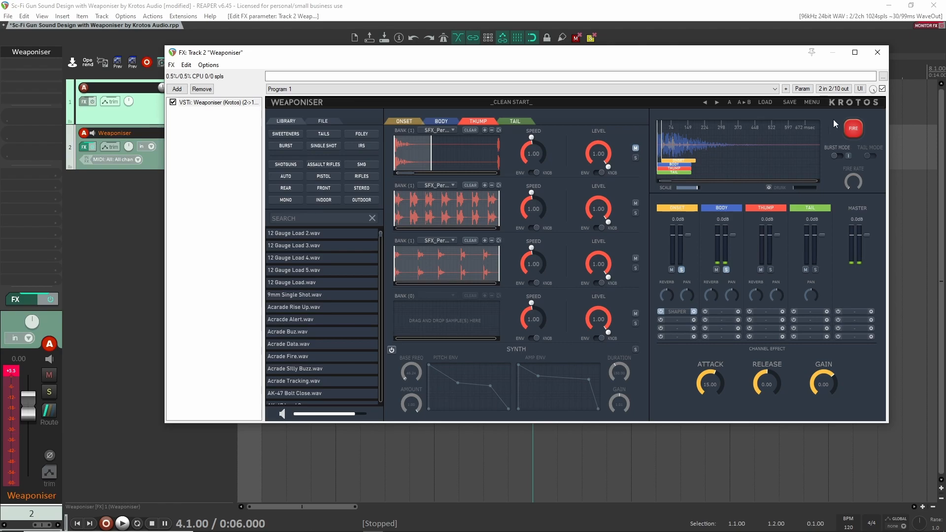
left_click(771, 270)
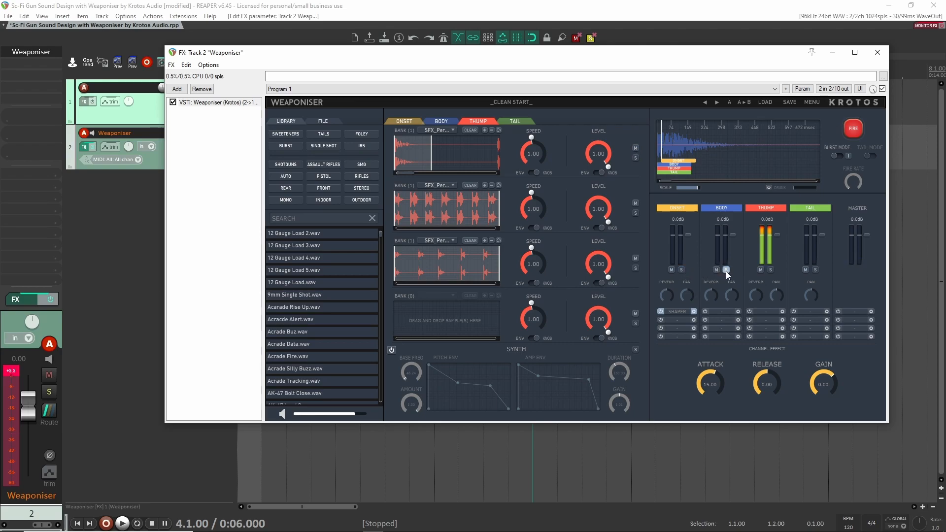
left_click(727, 272)
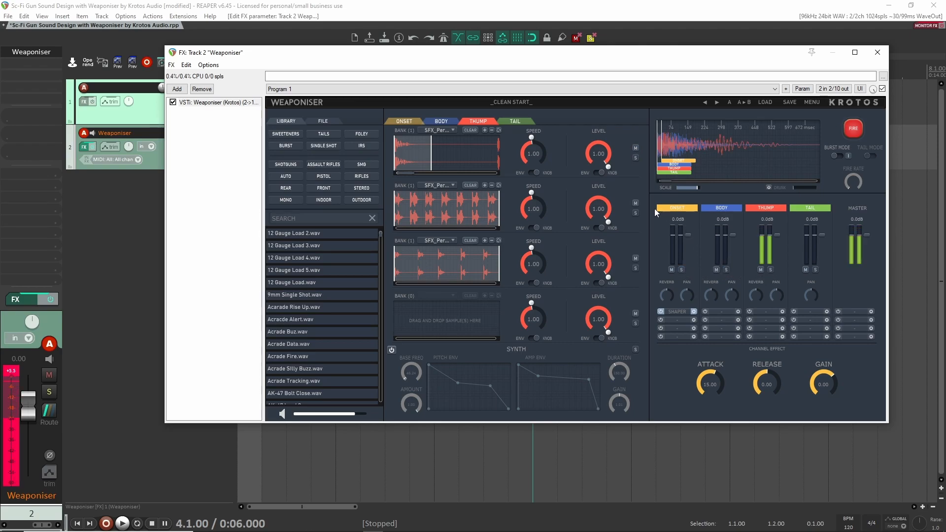
Trim the second thump sample to its first hit, starting right at the transient on the zoomed waveform
left_click_drag(499, 204, 403, 206)
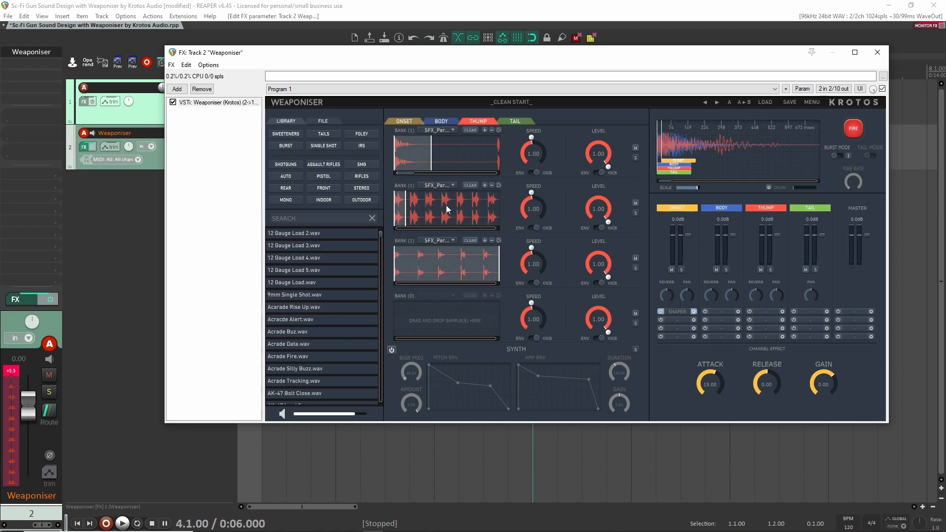
left_click(485, 186)
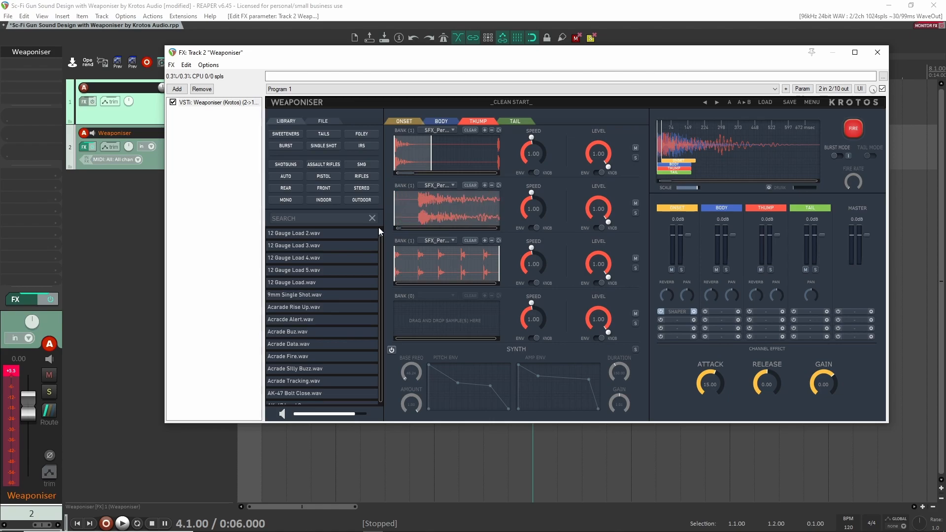
left_click_drag(396, 216, 413, 212)
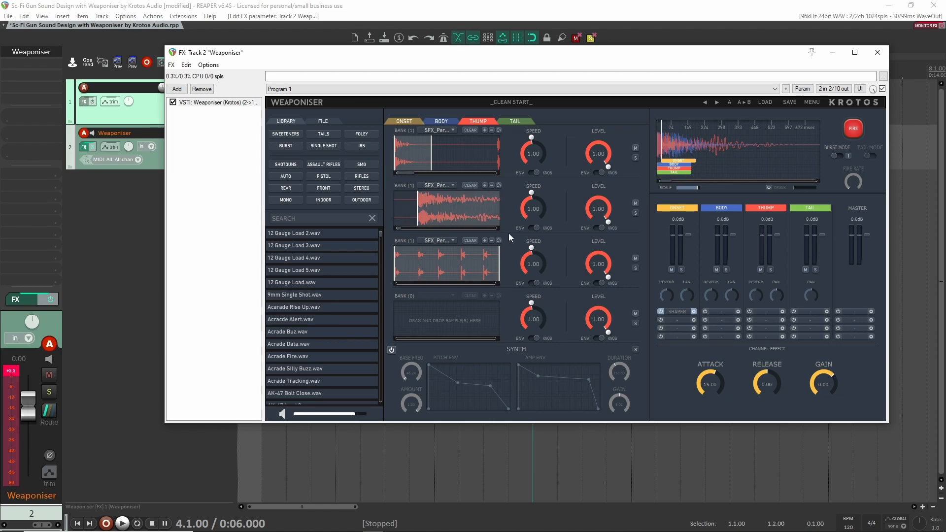
Trim the third thump sample to its first hit from the transient onward, then audition it soloed
left_click_drag(500, 255, 403, 269)
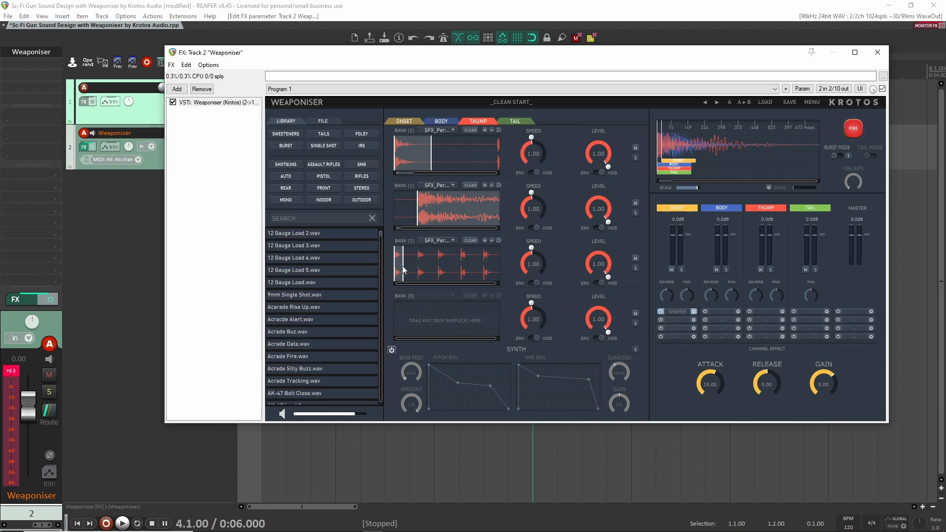
left_click(485, 241)
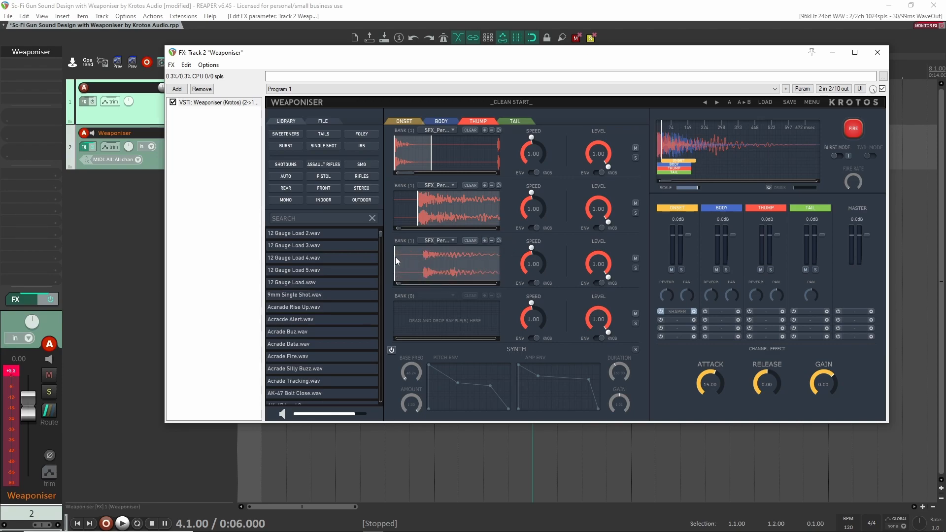
left_click_drag(396, 261, 420, 262)
left_click(635, 269)
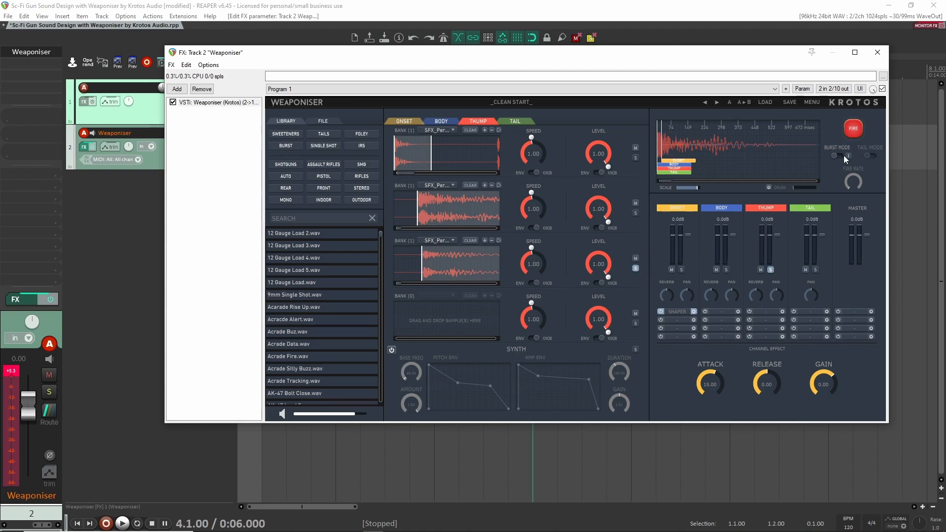
left_click(856, 127)
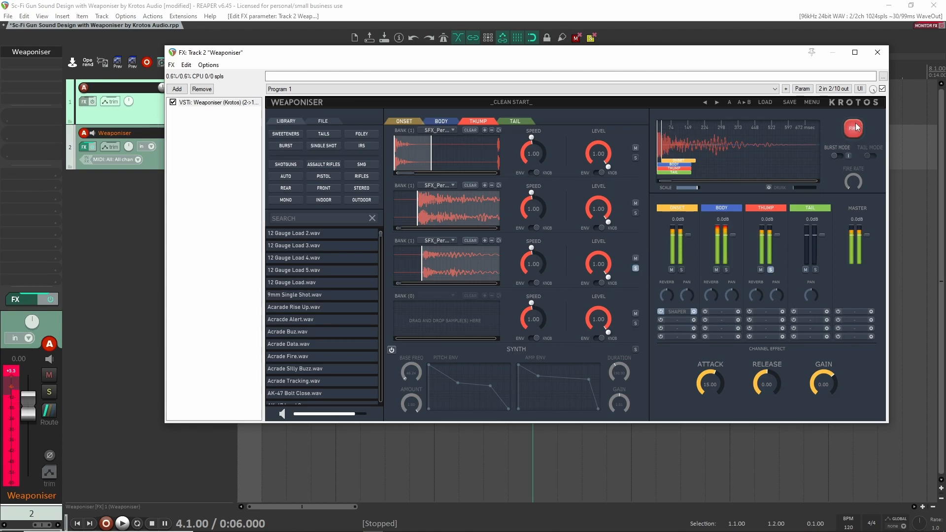
Add a TransientShaper to the Thump channel with attack 34 and release -21, auditioning the result
left_click(769, 312)
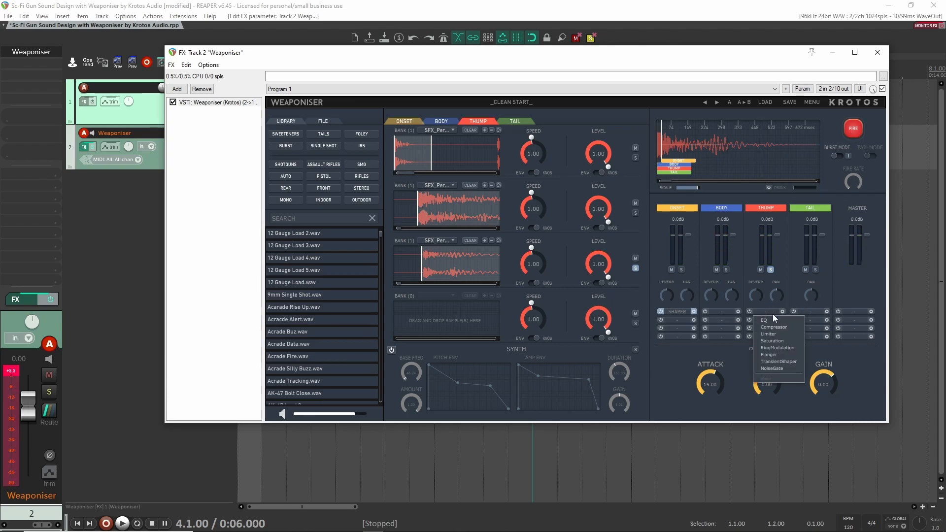
left_click(775, 362)
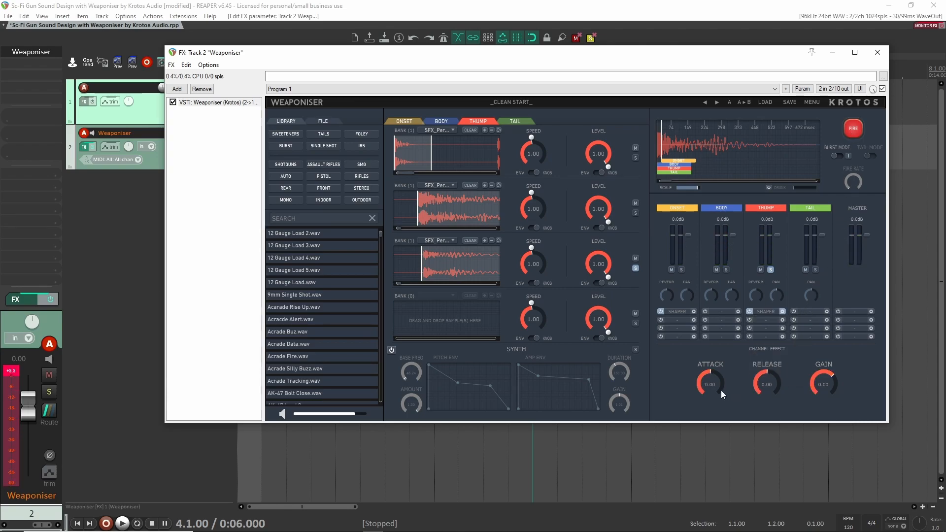
left_click(860, 123)
left_click(859, 123)
left_click(854, 128)
left_click(857, 126)
left_click(858, 127)
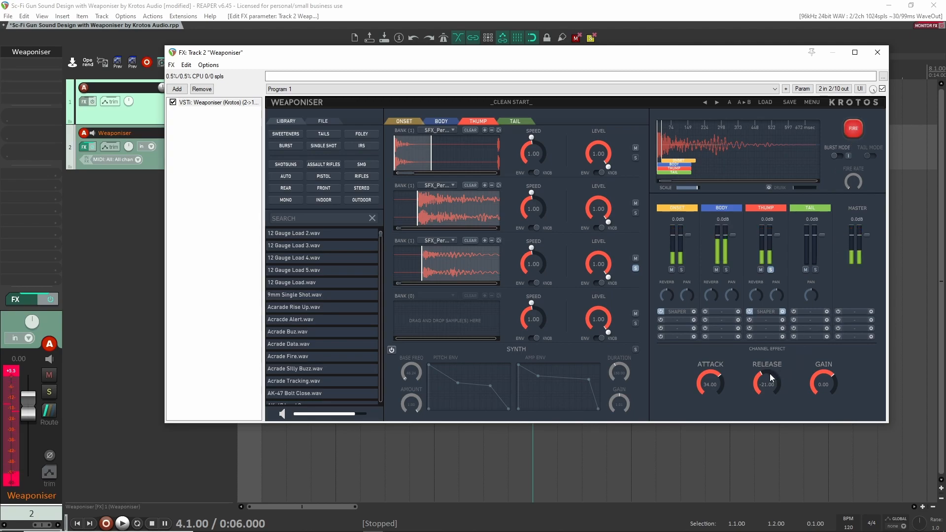
left_click(857, 129)
Enable the Thump layer's synth and raise its base frequency to about 97, auditioning the sound
left_click(392, 350)
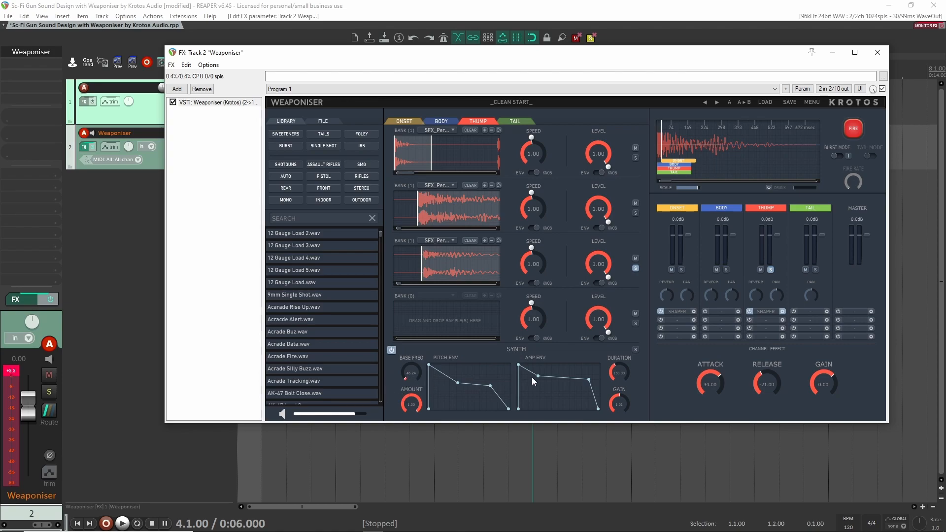
left_click(854, 128)
left_click_drag(405, 369, 404, 367)
left_click(854, 128)
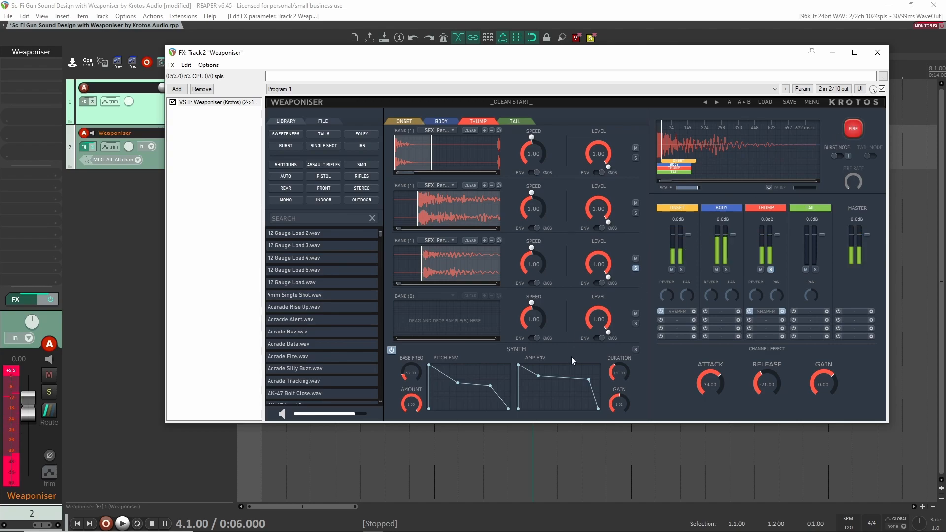
left_click(857, 131)
left_click(856, 130)
Solo the synth instead of the third thump sample and fine-tune its base frequency to about 90 while auditioning
left_click(636, 269)
left_click(853, 127)
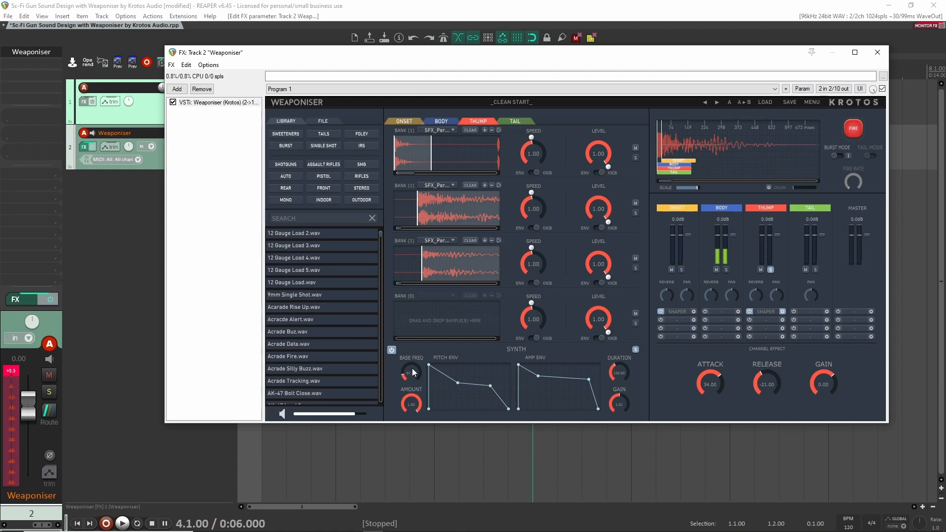
left_click(856, 126)
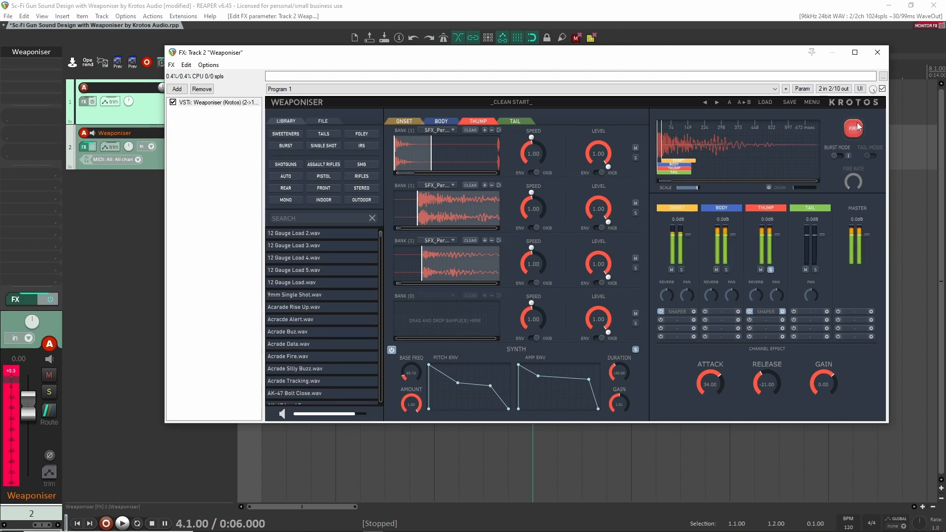
left_click(856, 127)
left_click(856, 128)
left_click(857, 128)
left_click(857, 128)
Shorten the synth's duration and move the third amplitude envelope point earlier for a more gradual fade, auditioning the changes
left_click_drag(619, 373, 615, 387)
left_click(857, 127)
left_click(859, 127)
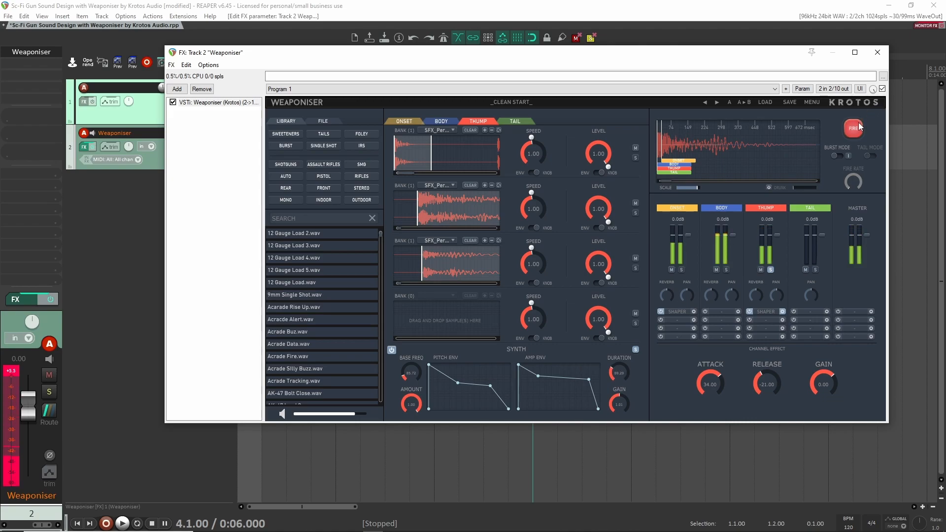
left_click(858, 126)
left_click(858, 127)
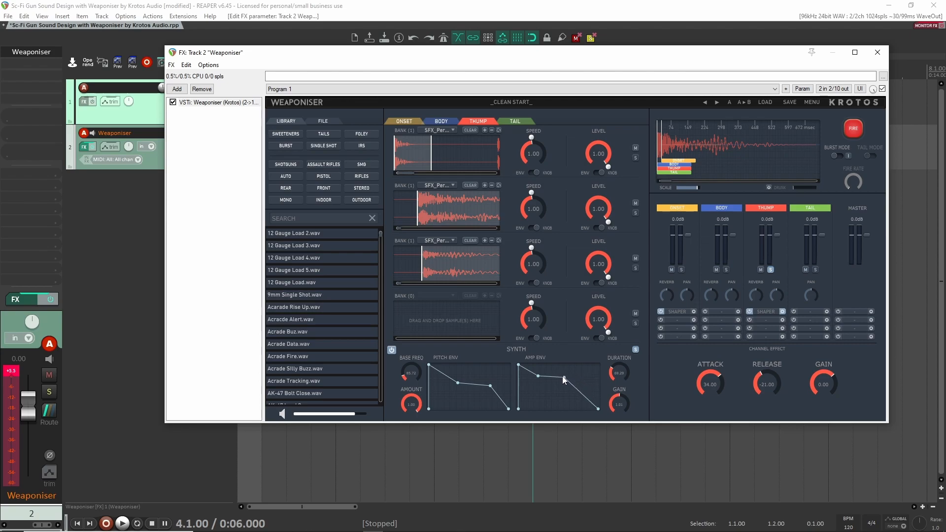
left_click(857, 128)
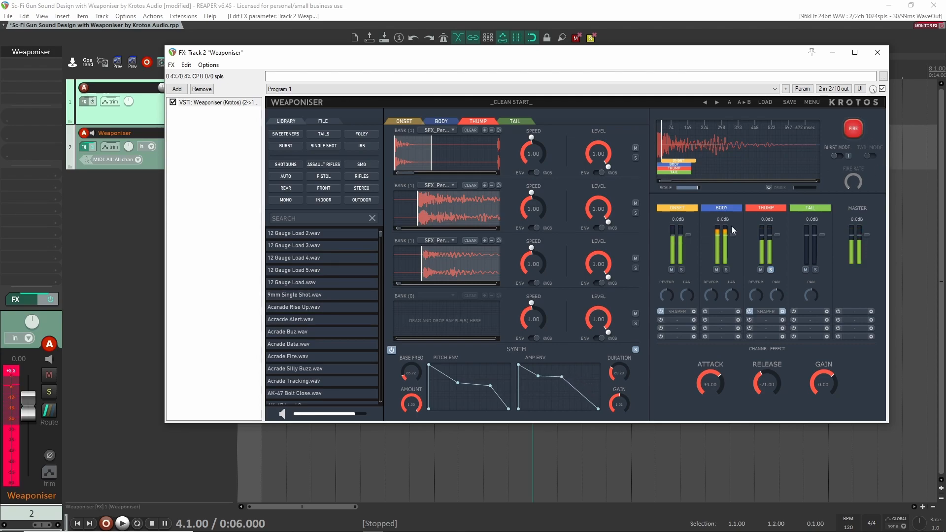
left_click(855, 128)
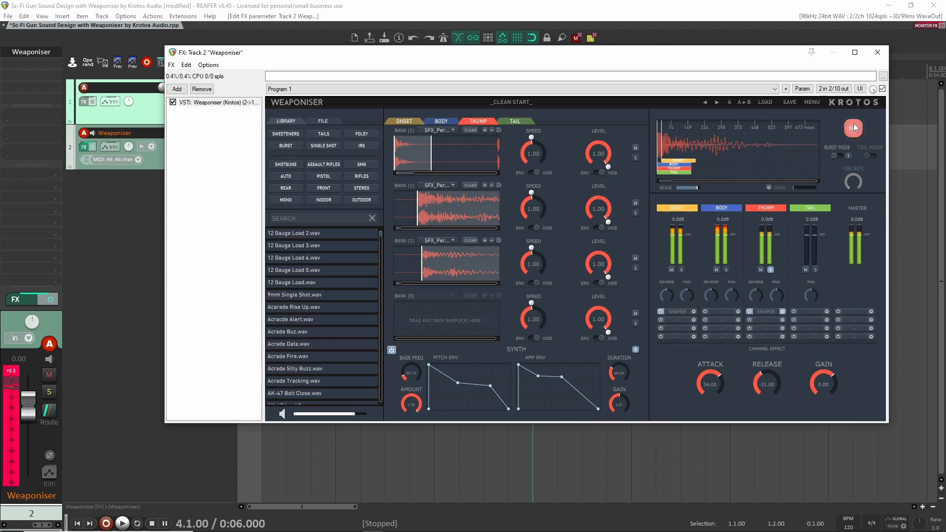
left_click(855, 128)
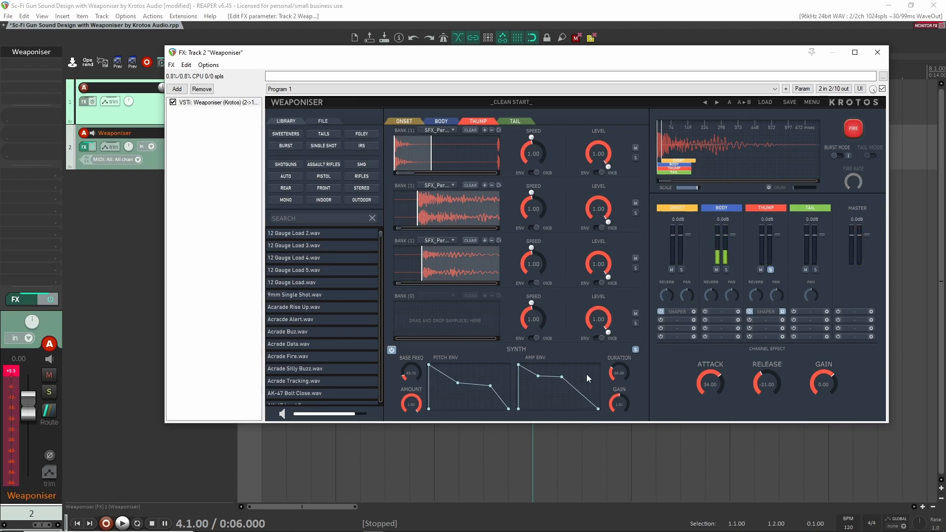
Turn off the synth solo while keeping the synth enabled, and audition the mix with and without the first thump sample
left_click(392, 350)
left_click(392, 350)
left_click(635, 350)
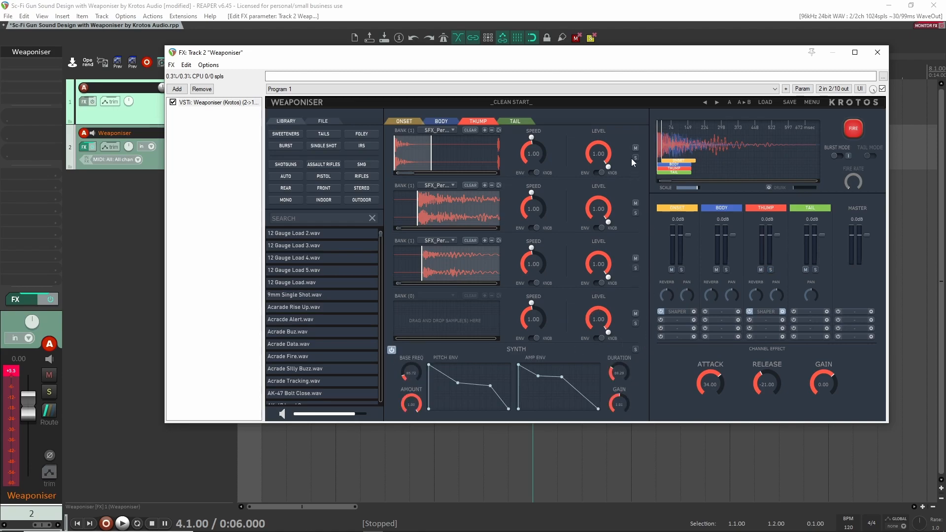
left_click(849, 129)
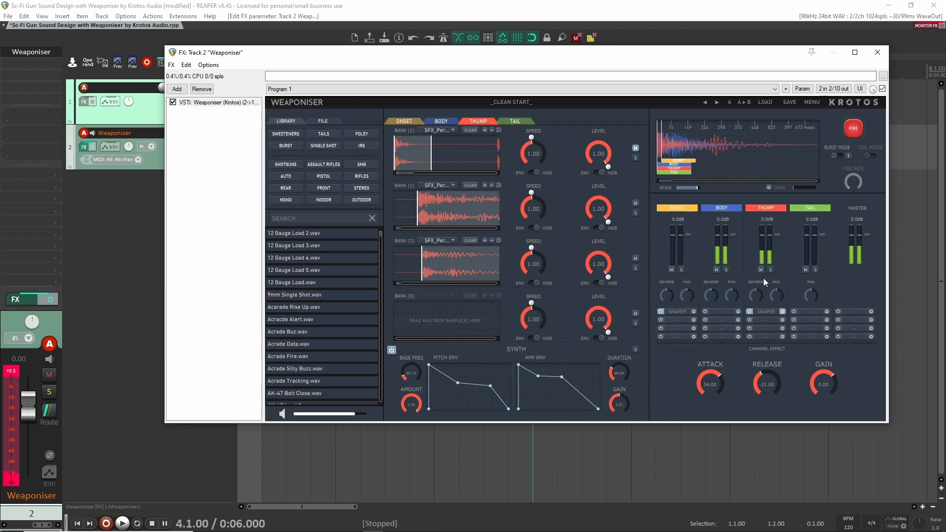
left_click(850, 130)
left_click(849, 129)
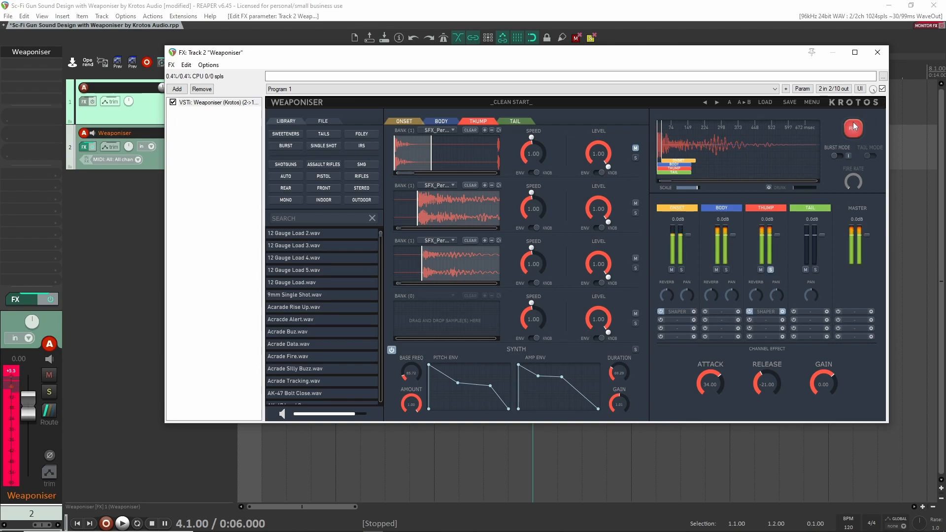
Mute the second thump sample, audition the remaining Thump layer, and solo the unmuted first sample to hear it alone
left_click(636, 203)
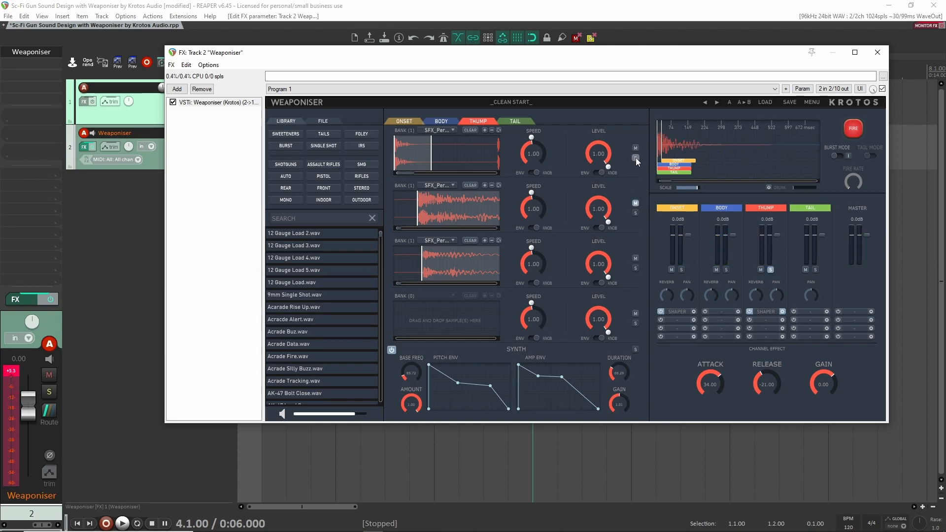
left_click(857, 127)
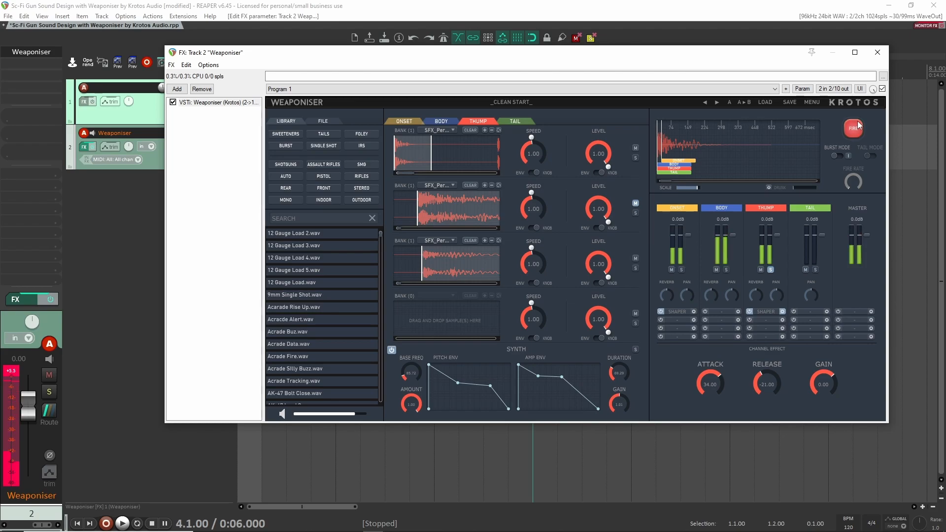
left_click(857, 127)
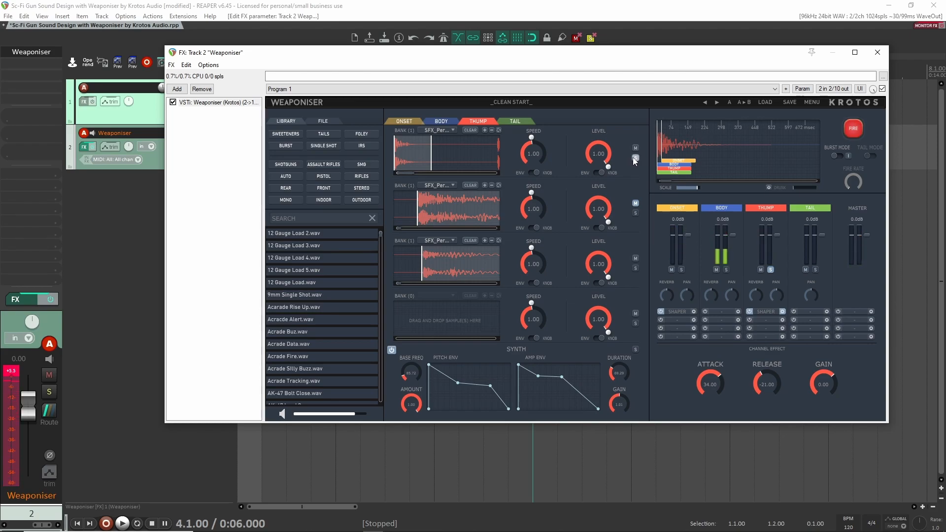
left_click(854, 129)
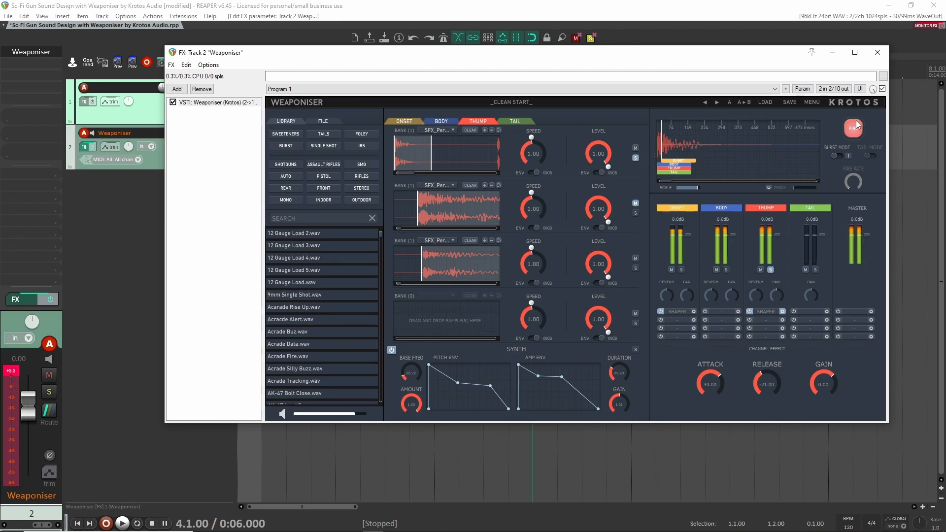
Try slowing the first thump sample to speeds of 0.67 and 0.45, auditioning it soloed and in the mix
left_click(636, 157)
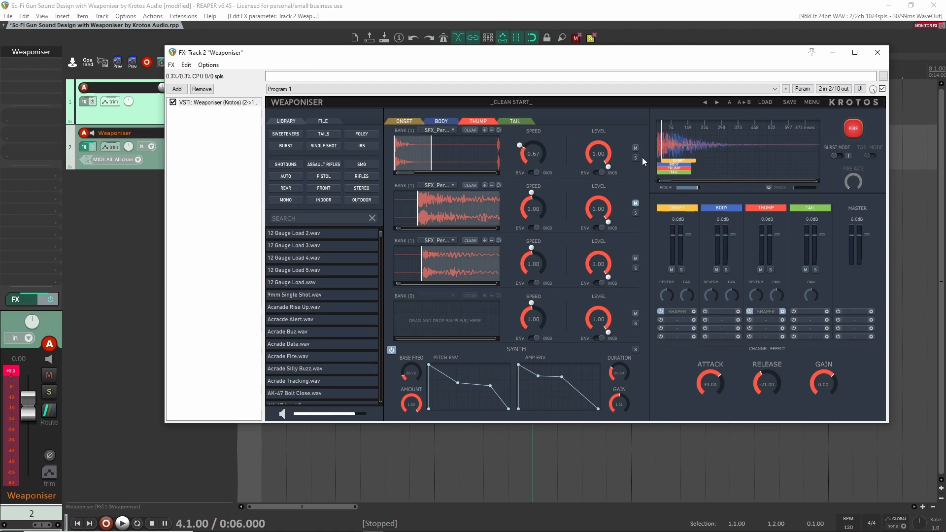
left_click(636, 157)
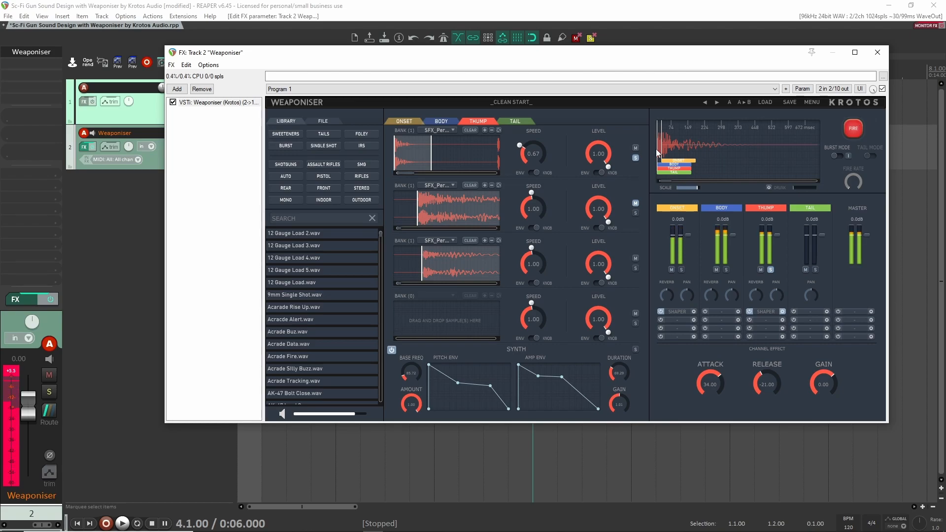
left_click_drag(524, 168, 524, 170)
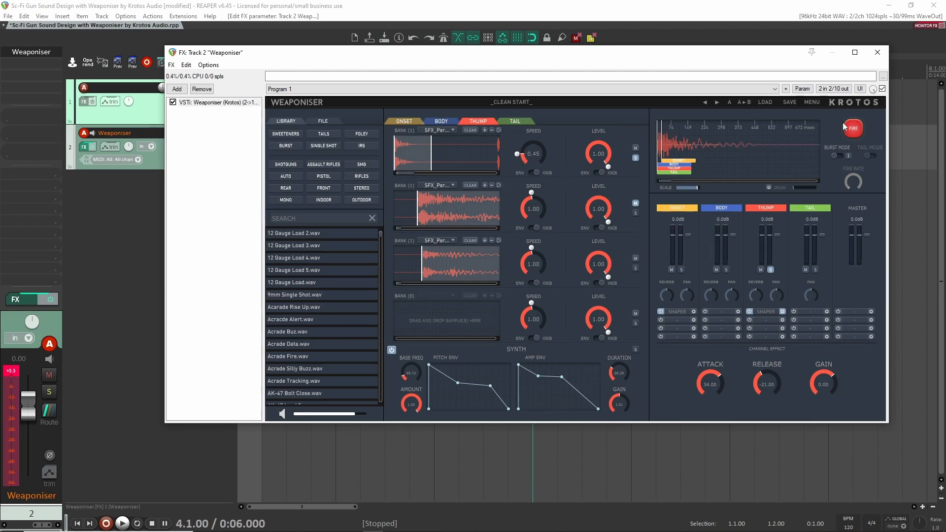
left_click(852, 127)
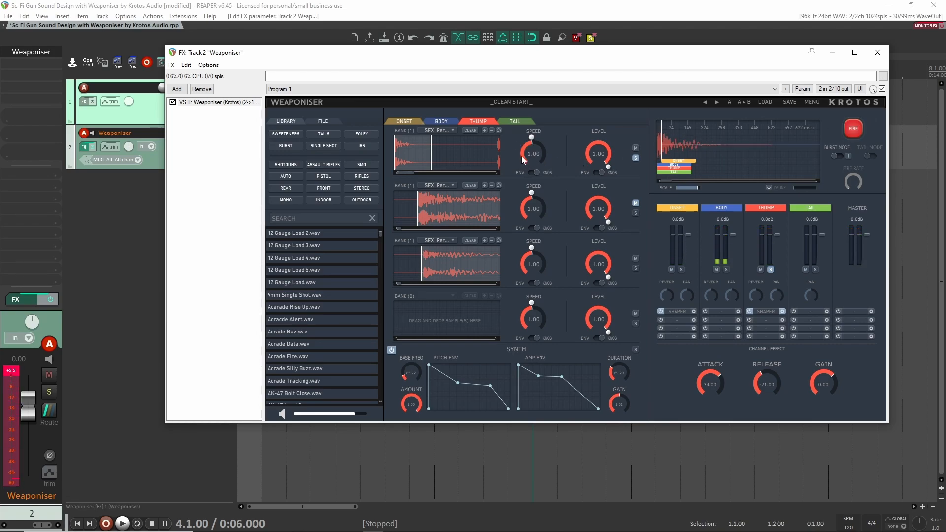
Enable the speed envelope on the first thump sample, shape an initial drop from a high starting speed, and audition it
left_click(535, 172)
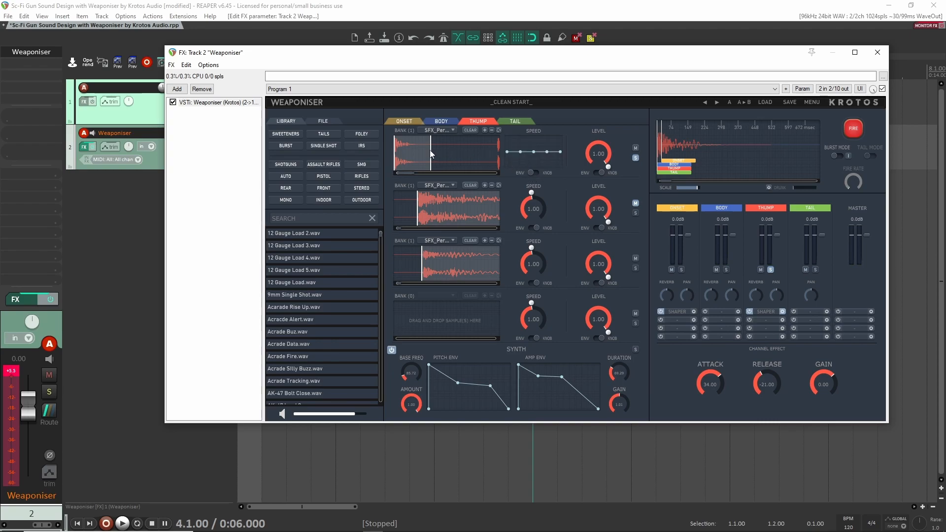
left_click(483, 130)
left_click(484, 130)
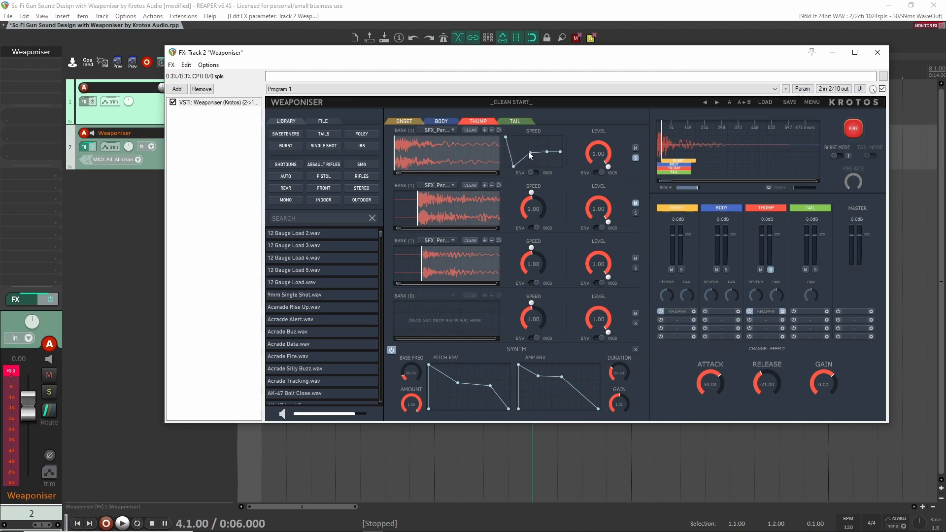
left_click(853, 128)
left_click(855, 127)
left_click(856, 126)
left_click(856, 125)
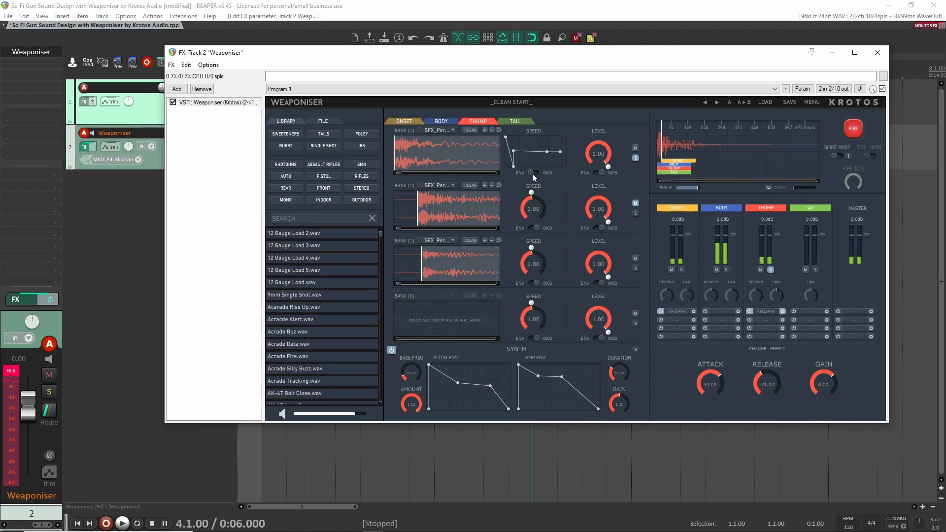
Flatten the first thump sample's speed envelope after its initial drop and compare the sound with the envelope on and off
left_click(857, 128)
left_click(857, 128)
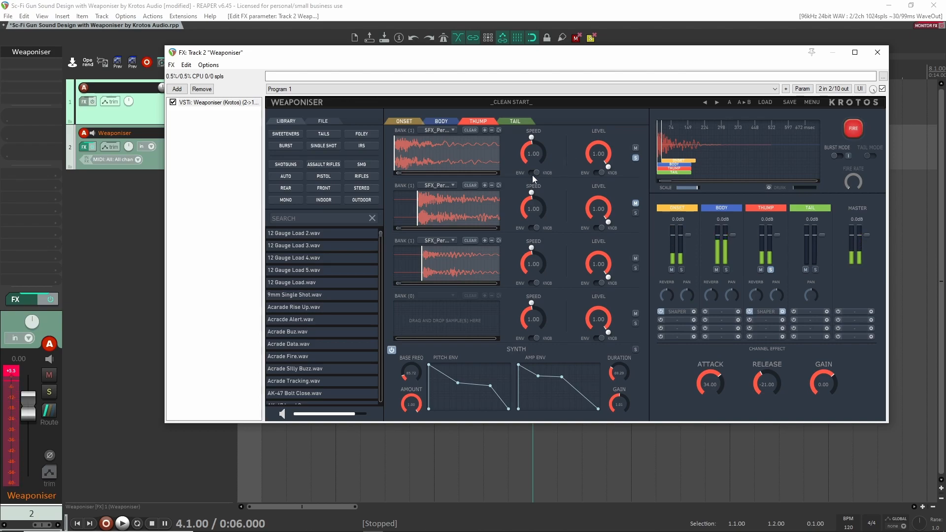
left_click(854, 127)
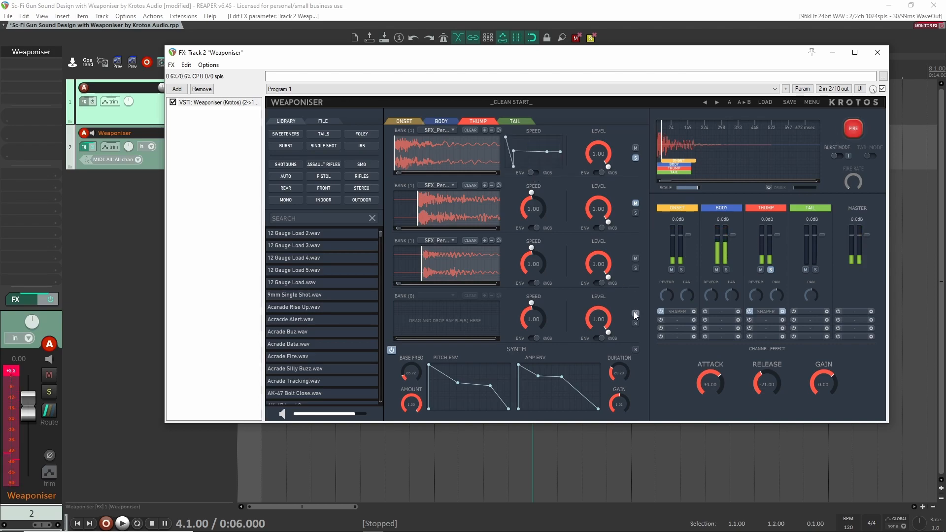
left_click(857, 122)
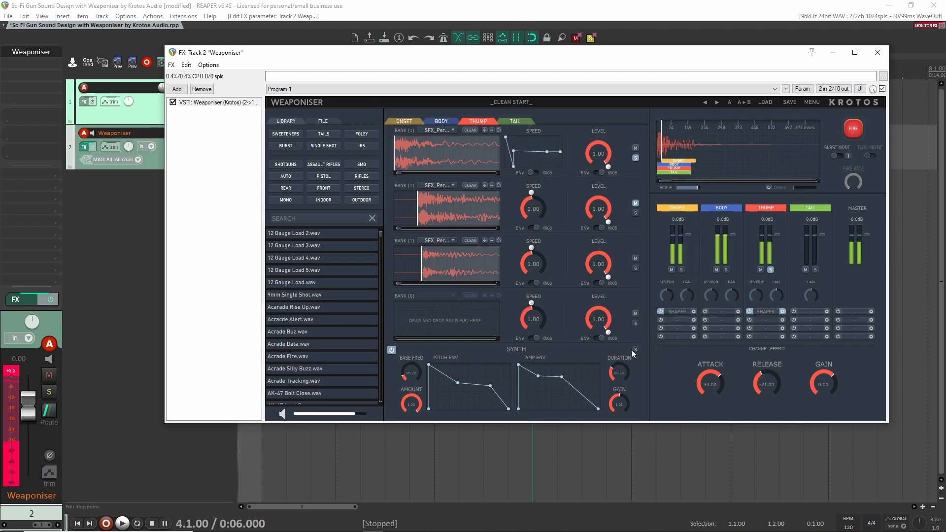
Solo the Thump synth, lower its base frequency, and audition the change
left_click(860, 124)
left_click(859, 123)
left_click(859, 124)
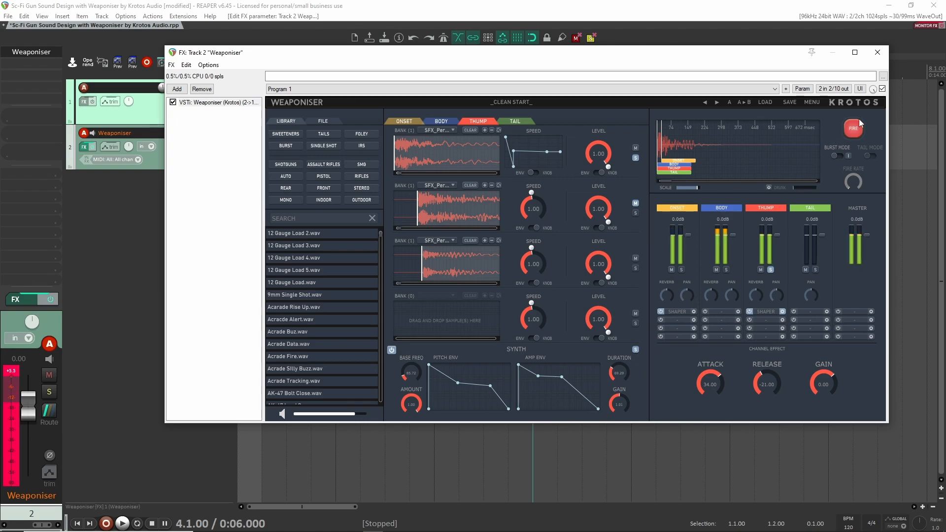
left_click(859, 123)
left_click_drag(405, 378, 407, 388)
left_click(854, 128)
left_click(854, 129)
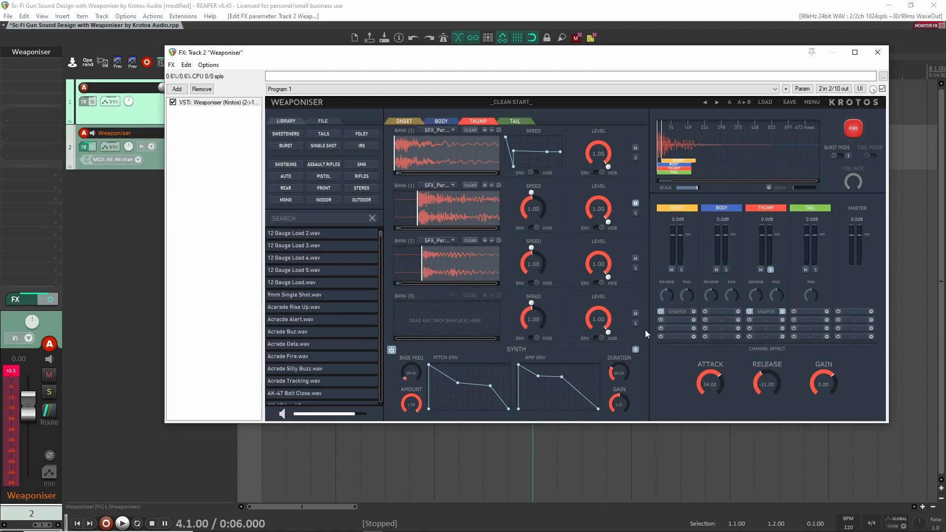
Turn off the synth and Thump layer solos and audition the complete gun sound
left_click(636, 269)
left_click(636, 329)
left_click(849, 119)
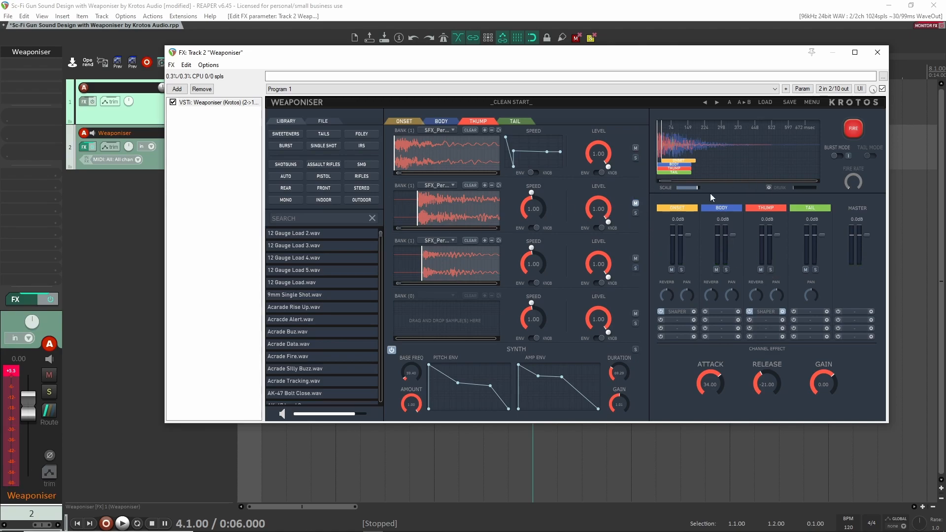
left_click(857, 127)
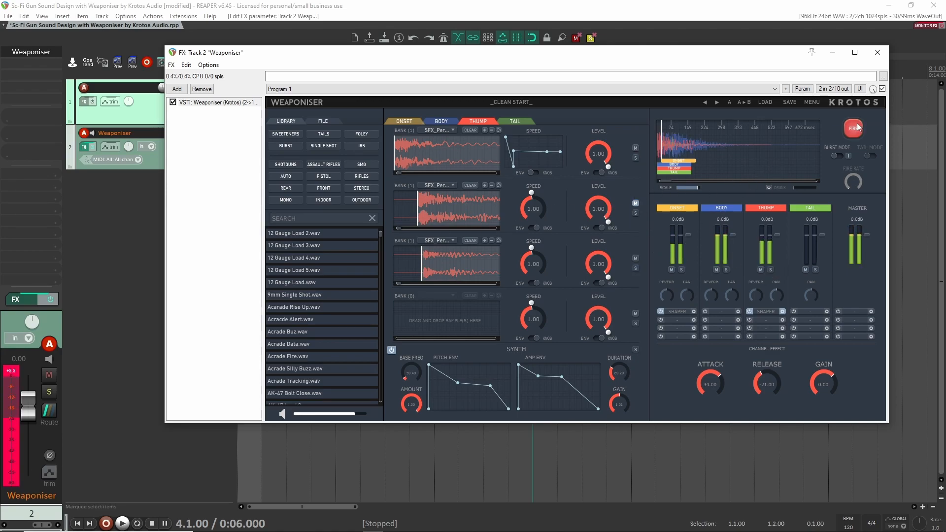
left_click(855, 127)
left_click(855, 127)
left_click(856, 128)
Mute the Thump layer to hear the gun sound without it, unmute it, and audition the full mix again
left_click(761, 269)
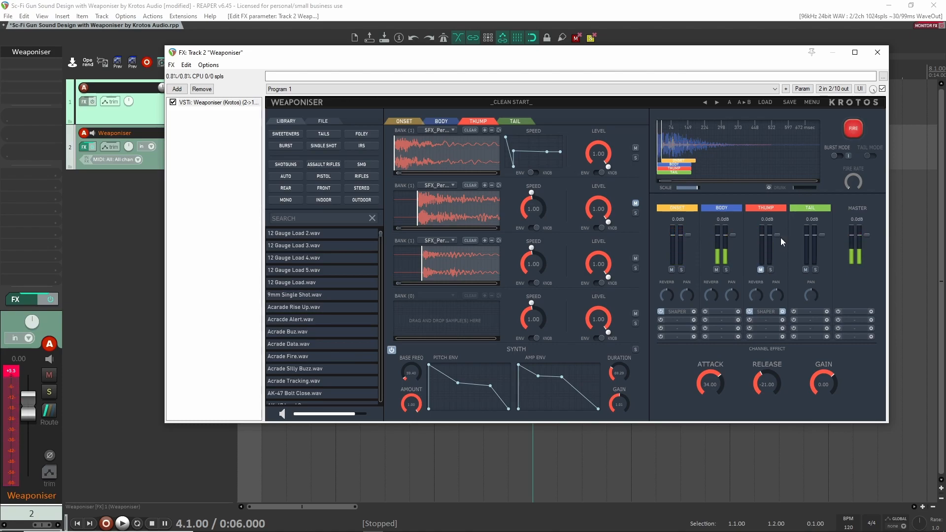
left_click(857, 126)
left_click(857, 126)
left_click(857, 125)
left_click(857, 126)
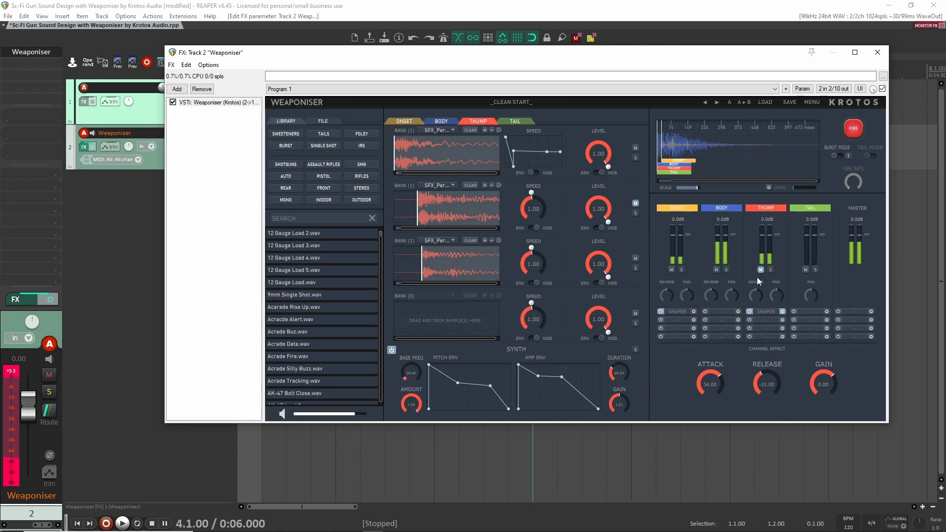
left_click(859, 129)
left_click(761, 270)
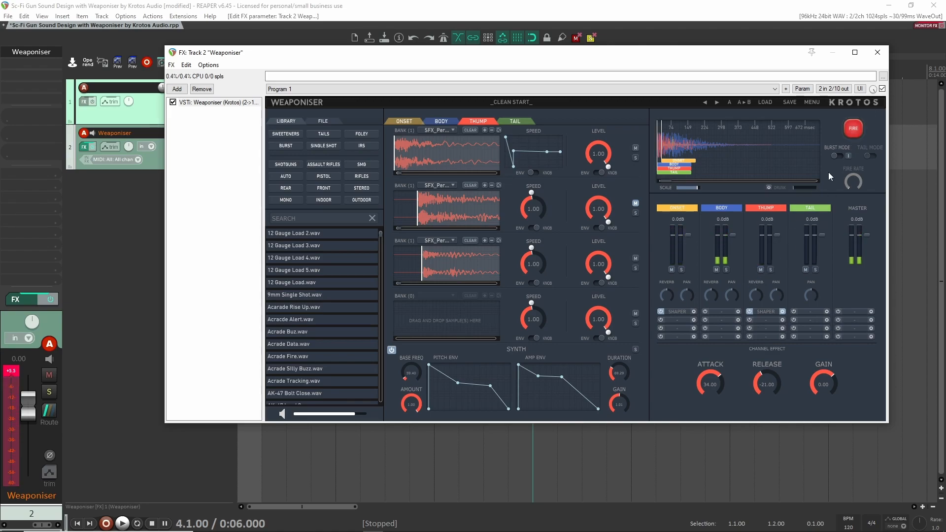
left_click(856, 126)
left_click(856, 126)
left_click(856, 126)
left_click(856, 126)
left_click(867, 119)
left_click(867, 121)
left_click(866, 124)
left_click(860, 128)
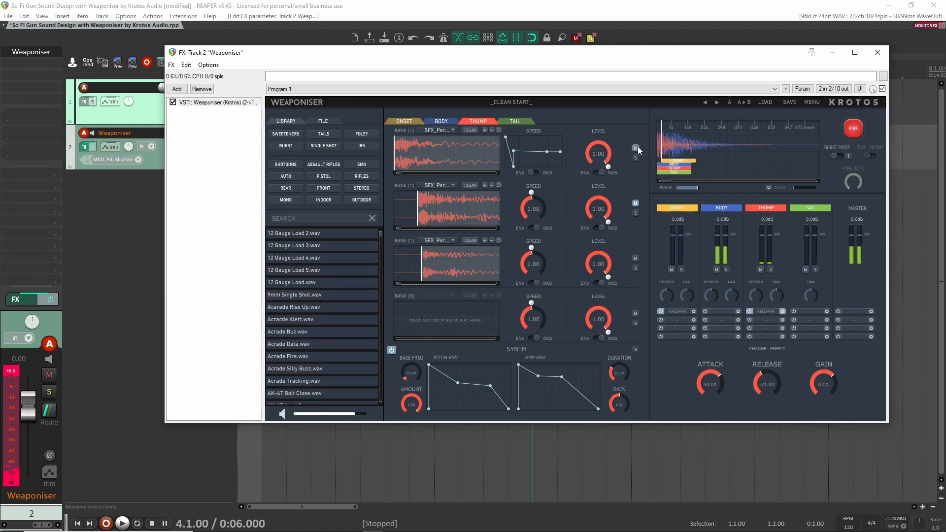
Start the first thump sample's speed envelope low, set its level to 0.67, and audition it with the Thump layer soloed and in the mix
left_click(855, 130)
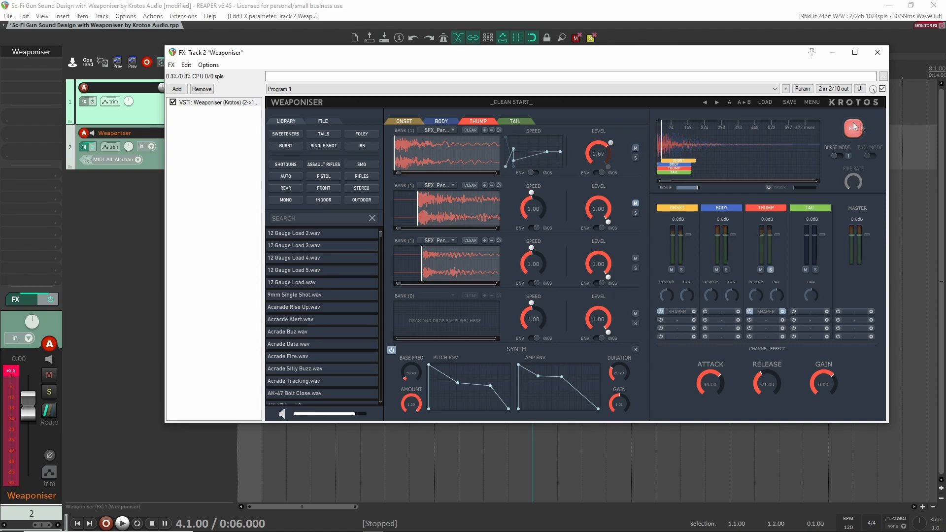
left_click(855, 130)
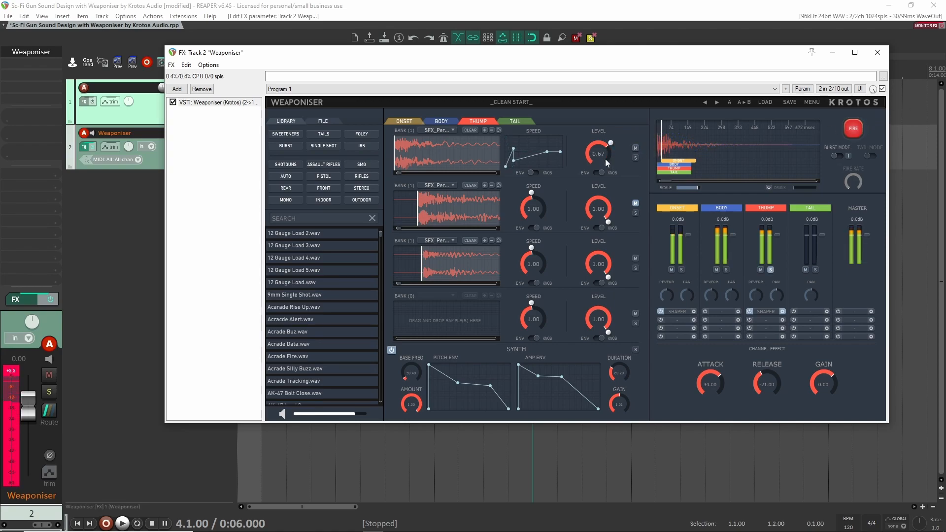
left_click(770, 270)
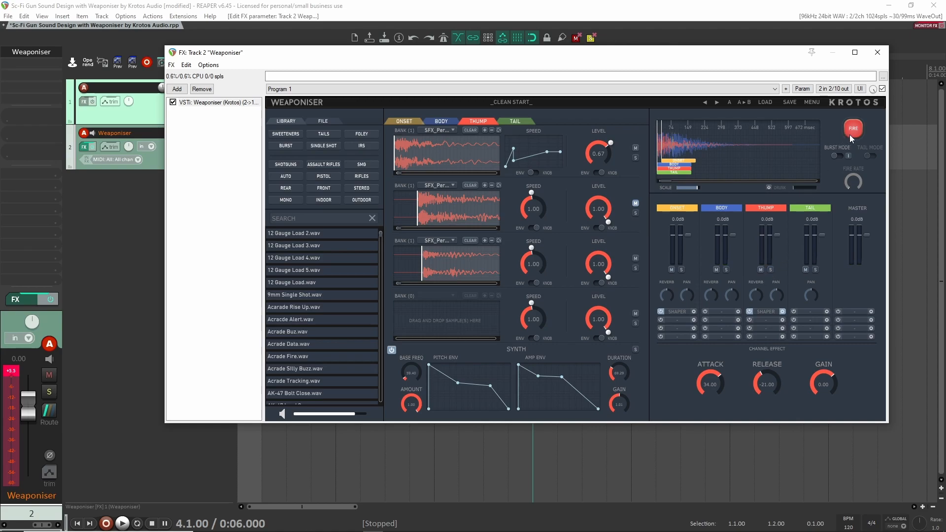
left_click(855, 131)
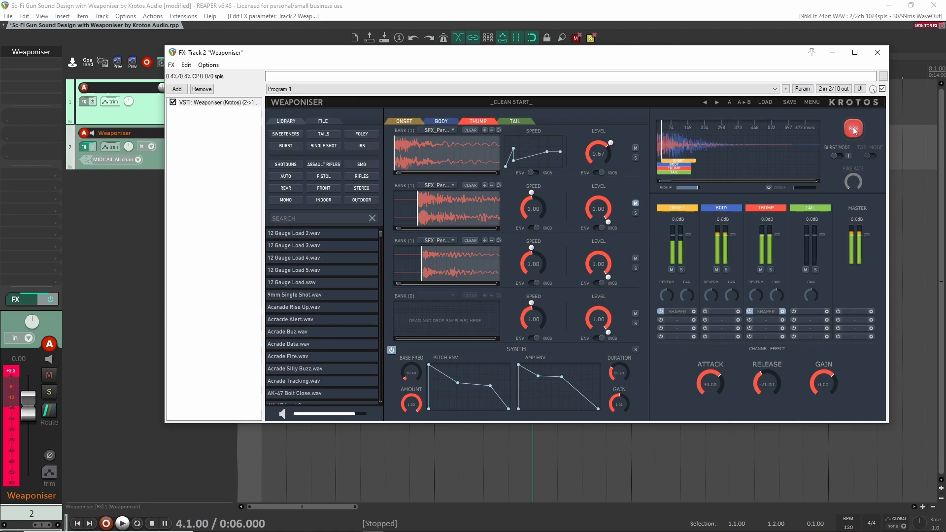
left_click(855, 131)
left_click(856, 127)
left_click(858, 125)
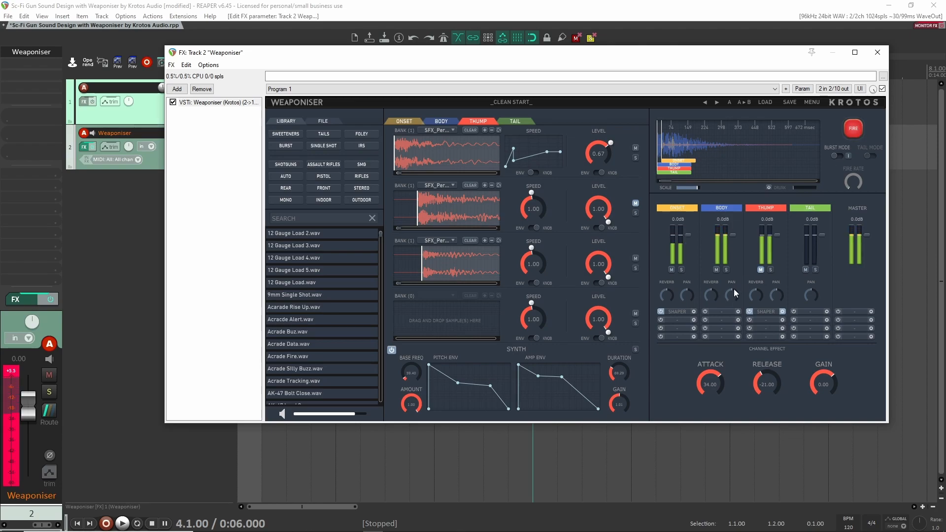
Compare the gun sound with the adjusted Thump layer muted and unmuted
left_click(861, 127)
left_click(861, 127)
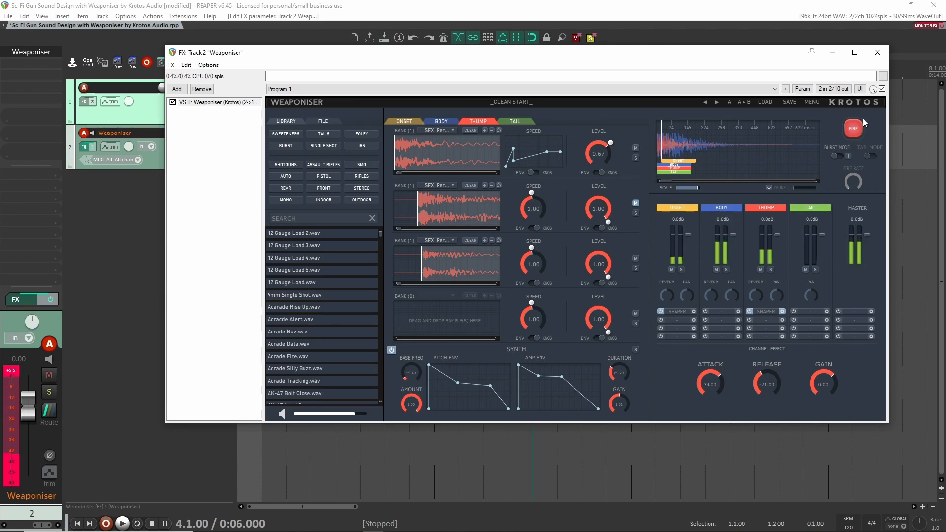
left_click(860, 124)
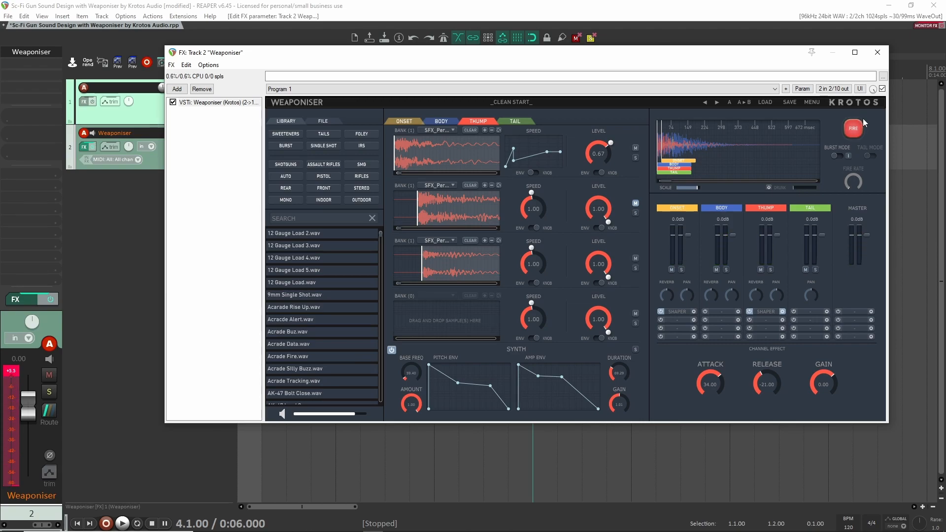
Load a weapon sample into the fourth Onset slot, set its level to 0.86, and audition it soloed
left_click(415, 123)
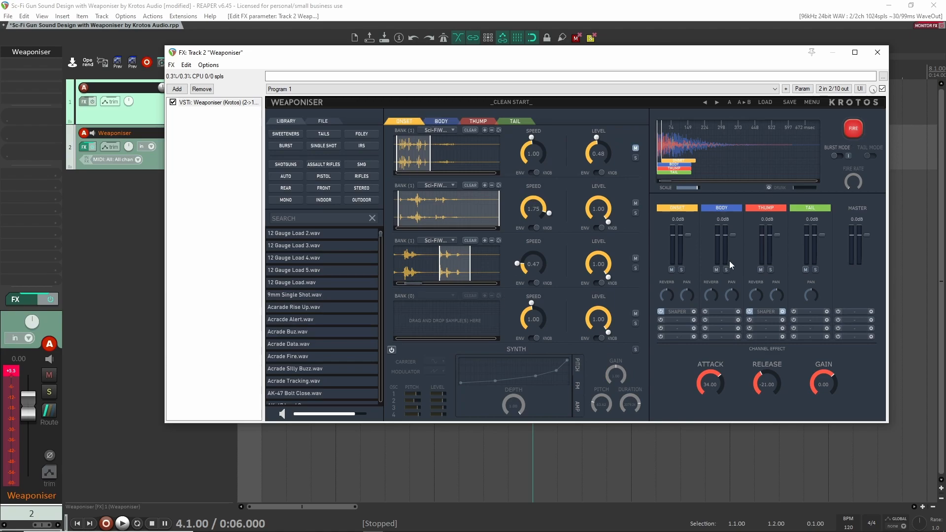
left_click(854, 127)
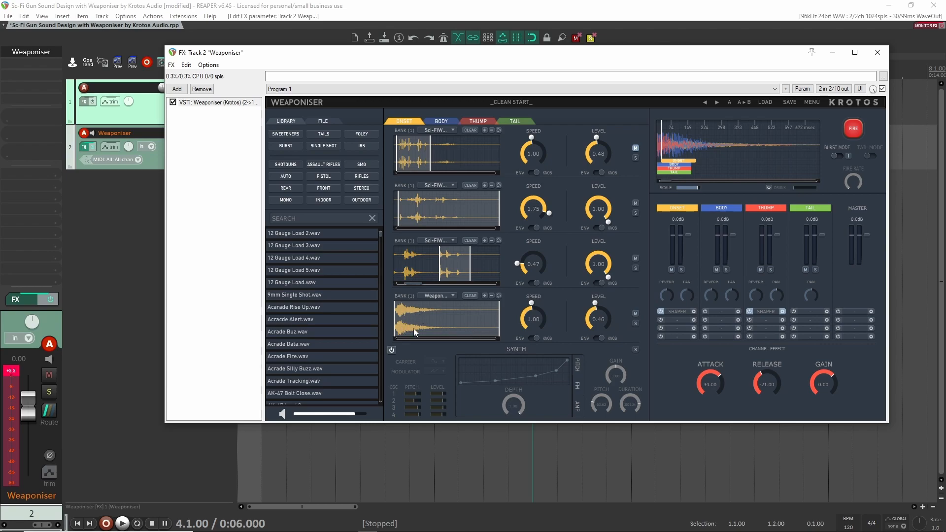
left_click_drag(590, 303, 594, 279)
left_click(636, 324)
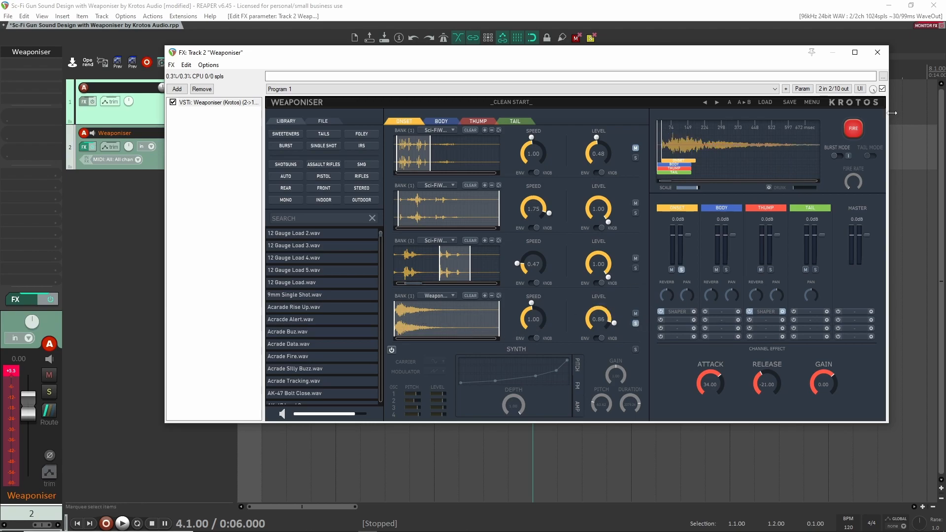
left_click(853, 130)
left_click(852, 128)
Raise the fourth onset sample's level to 1.00 and compare the full mix with that sample unmuted and muted
left_click_drag(601, 343, 600, 285)
left_click(854, 127)
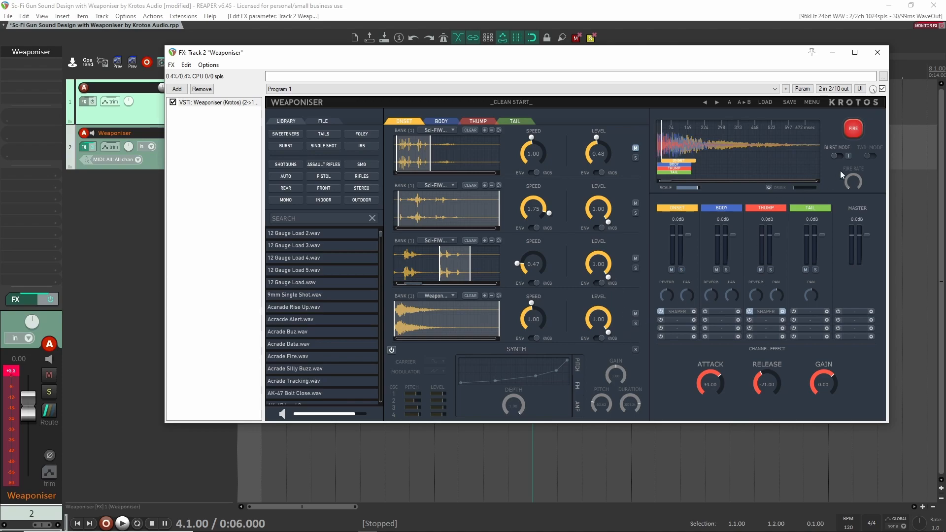
left_click(856, 126)
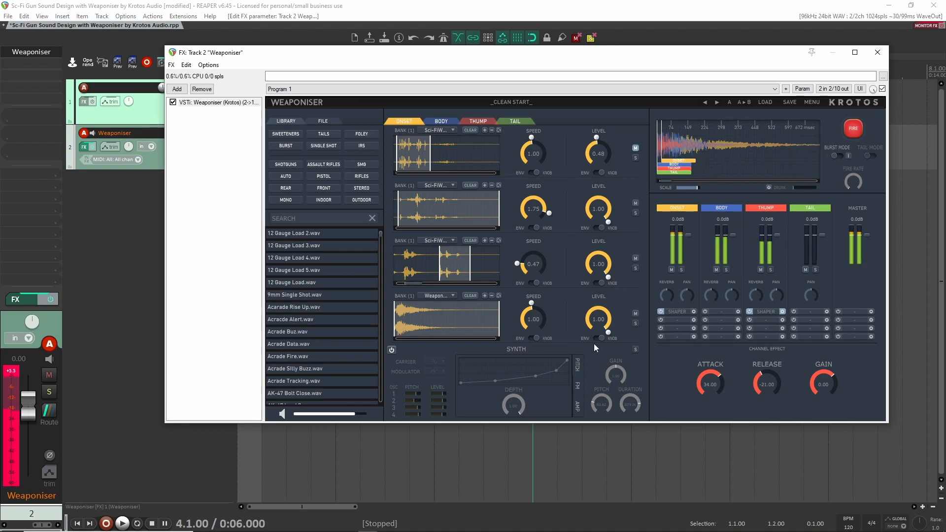
left_click(635, 313)
left_click(856, 126)
left_click(857, 125)
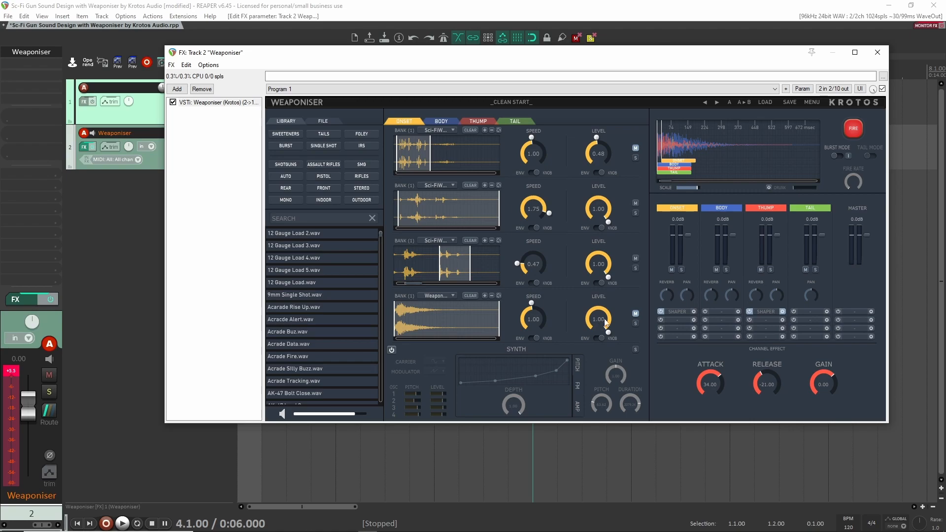
Enable a level envelope on the fourth onset sample, lower its starting point, unmute the sample, and audition the result
left_click_drag(572, 302, 570, 325)
left_click(636, 315)
left_click(854, 128)
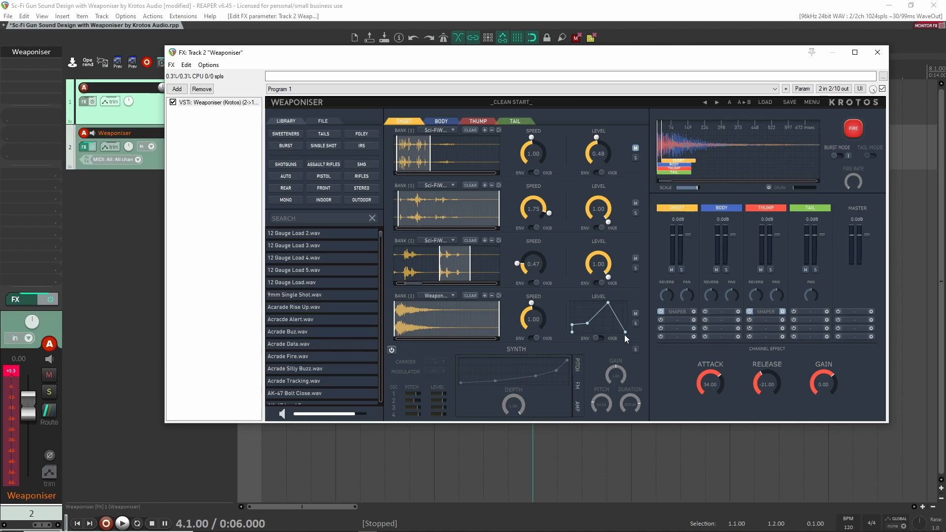
left_click(854, 128)
left_click(855, 127)
Reshape the fourth onset sample's level envelope into a gradual rise to full level and audition it in the mix
left_click_drag(587, 323, 596, 325)
left_click(854, 129)
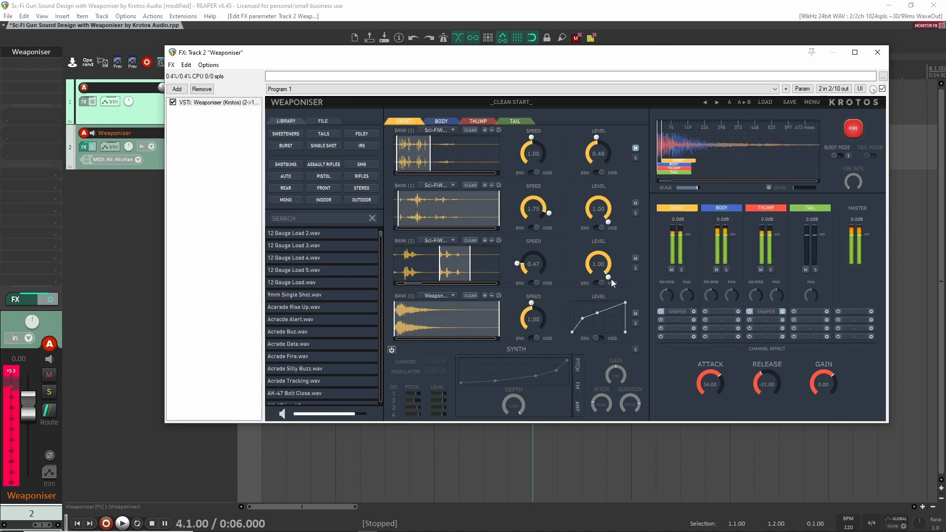
left_click(859, 130)
left_click(858, 129)
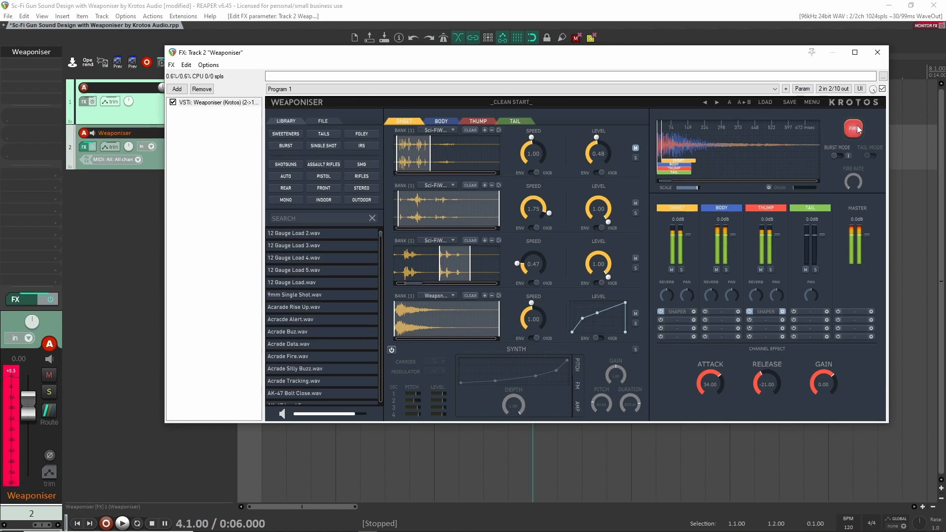
left_click(857, 129)
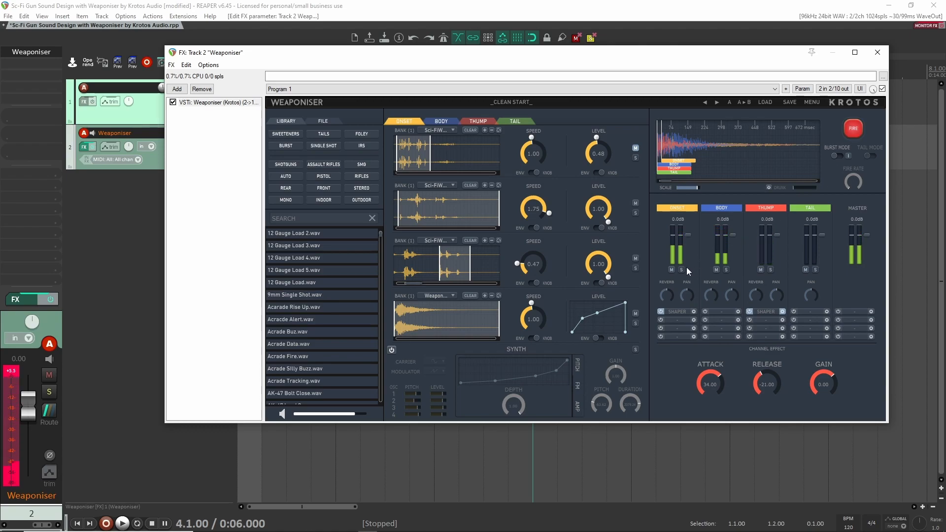
Solo the Onset layer and audition it alone
left_click(682, 269)
left_click(858, 128)
left_click(857, 126)
left_click(857, 126)
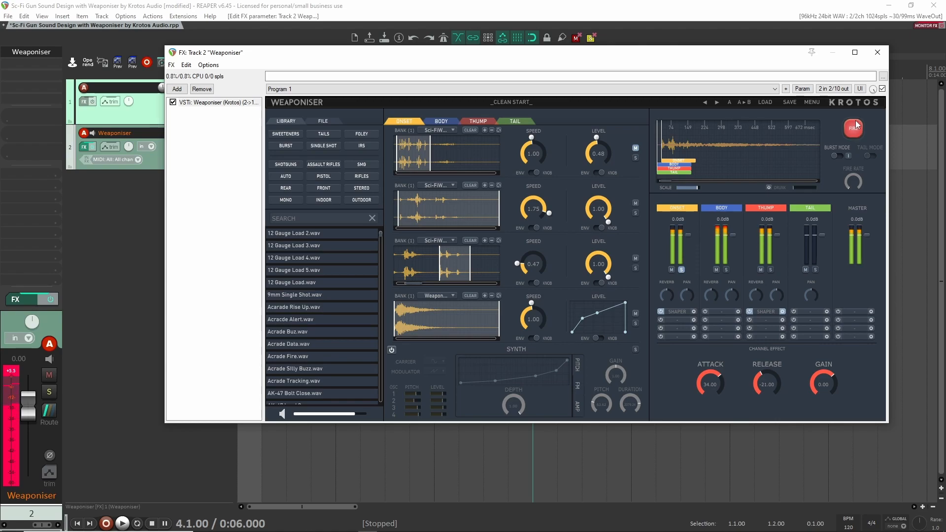
left_click(858, 127)
Unmute the first onset sample to hear it within the soloed layer, and mute it again
left_click(637, 149)
left_click(857, 127)
left_click(856, 127)
left_click(635, 148)
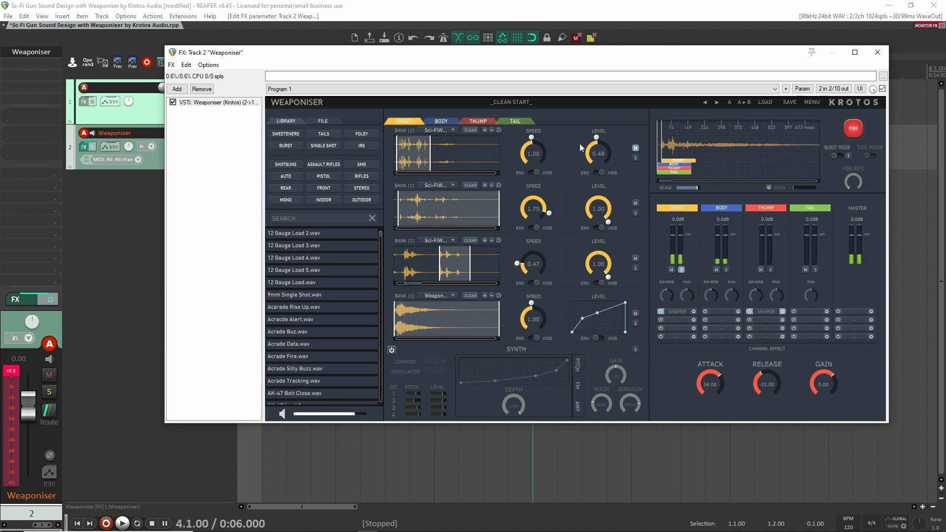
Clear the first Onset slot, load a replacement SFX sample, and trim off the start of its waveform
left_click(470, 131)
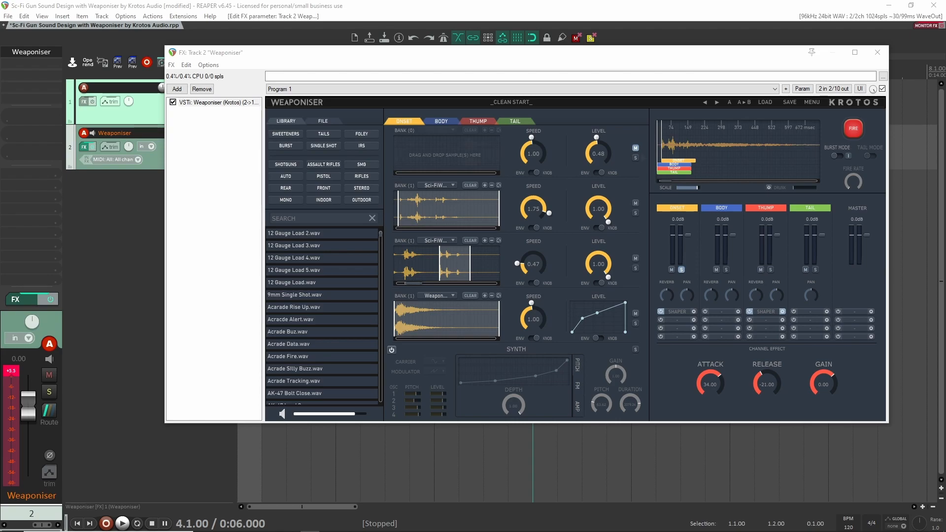
left_click_drag(395, 150, 410, 149)
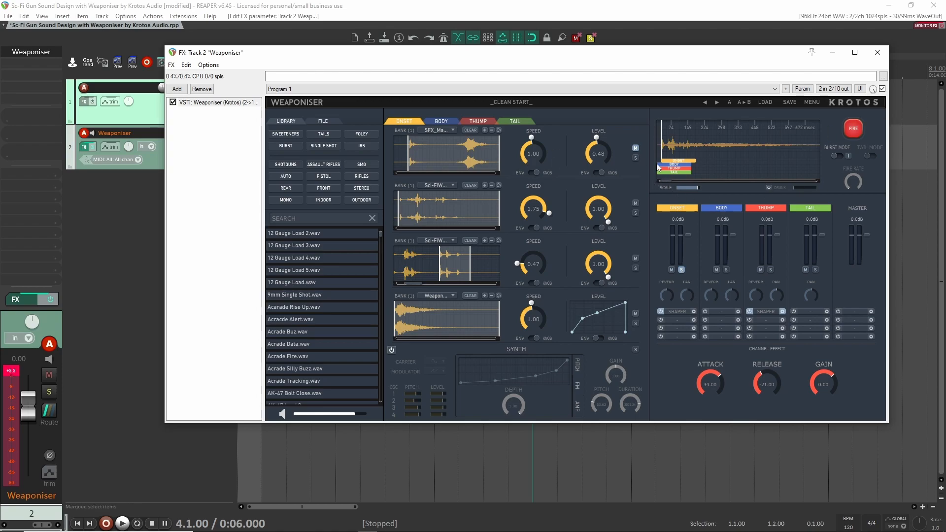
Unmute the first onset sample, audition it within the soloed Onset layer and alone, and set its level to 0.58
left_click(857, 128)
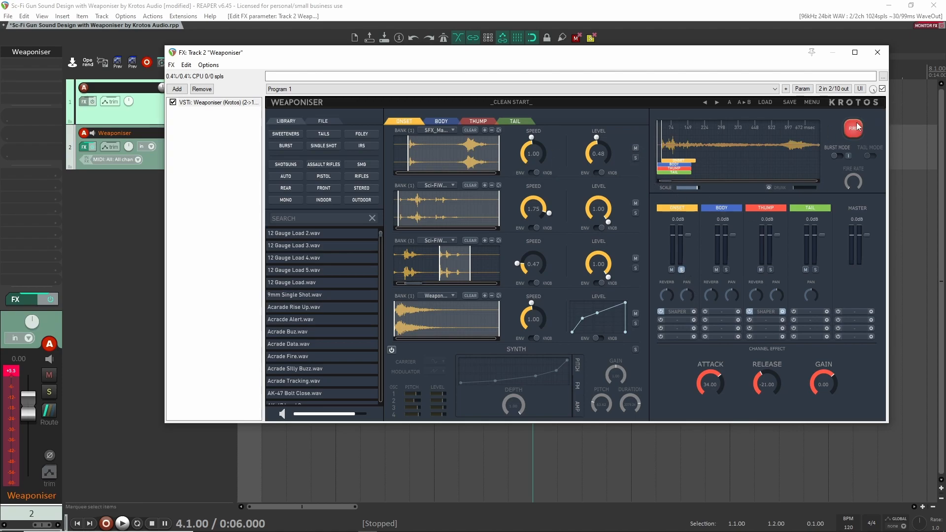
left_click(860, 126)
left_click(860, 126)
left_click(858, 128)
left_click(858, 128)
left_click(635, 158)
left_click(854, 128)
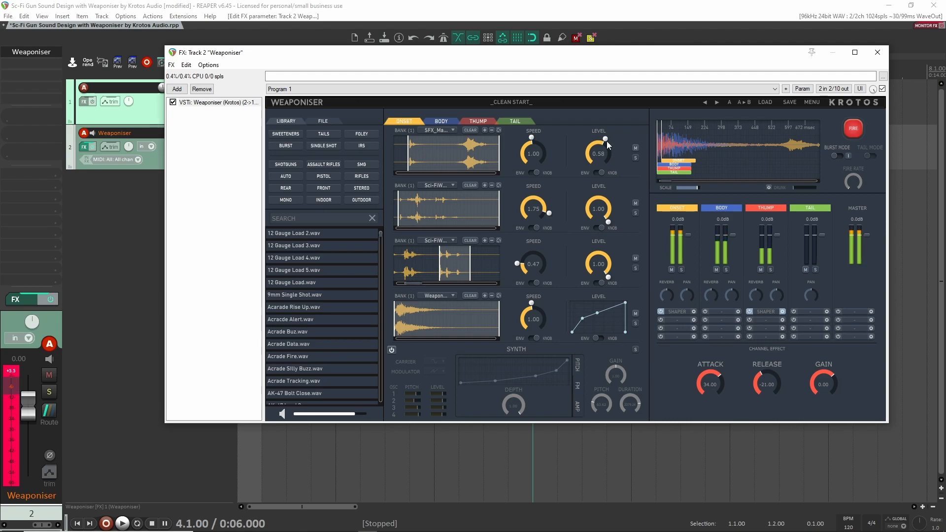
Switch the first onset sample's level to an envelope shaped as a short full-level hold with a steep early drop, auditioning the mix
left_click(593, 173)
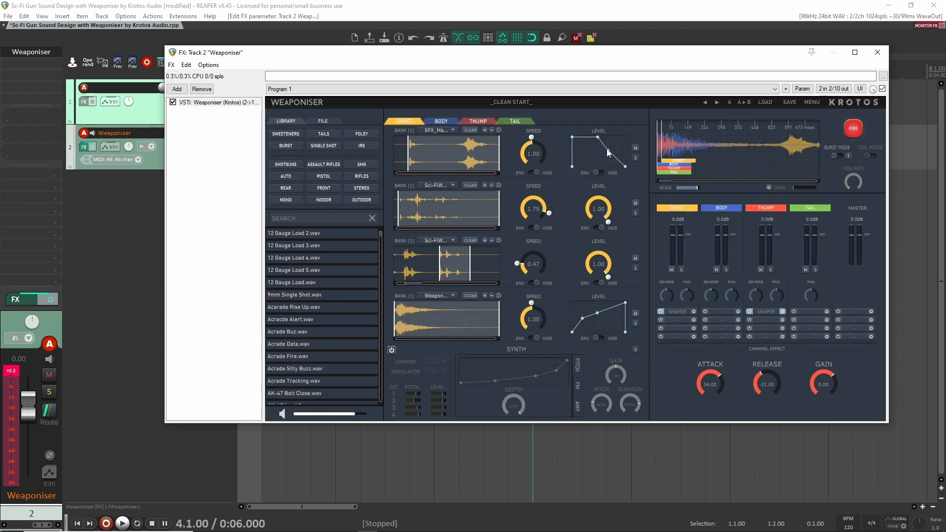
left_click(854, 128)
left_click(854, 128)
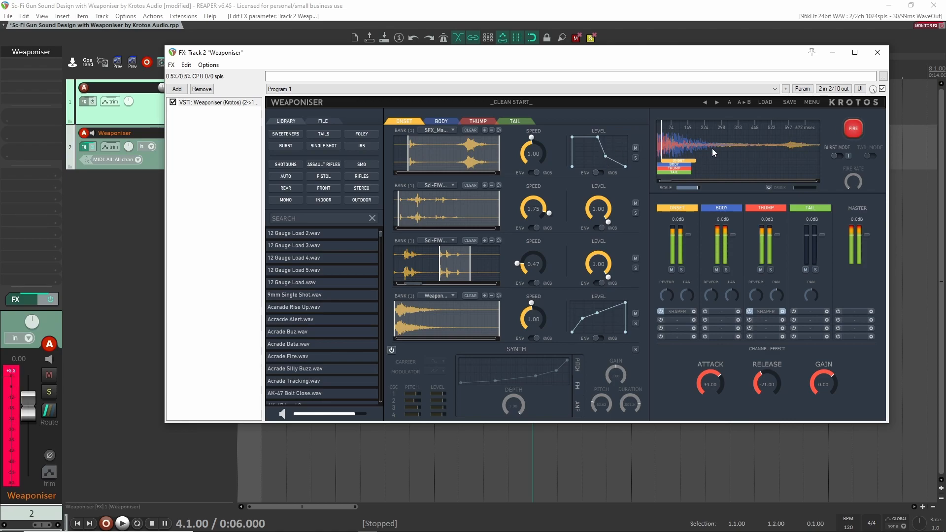
left_click_drag(598, 138, 584, 139)
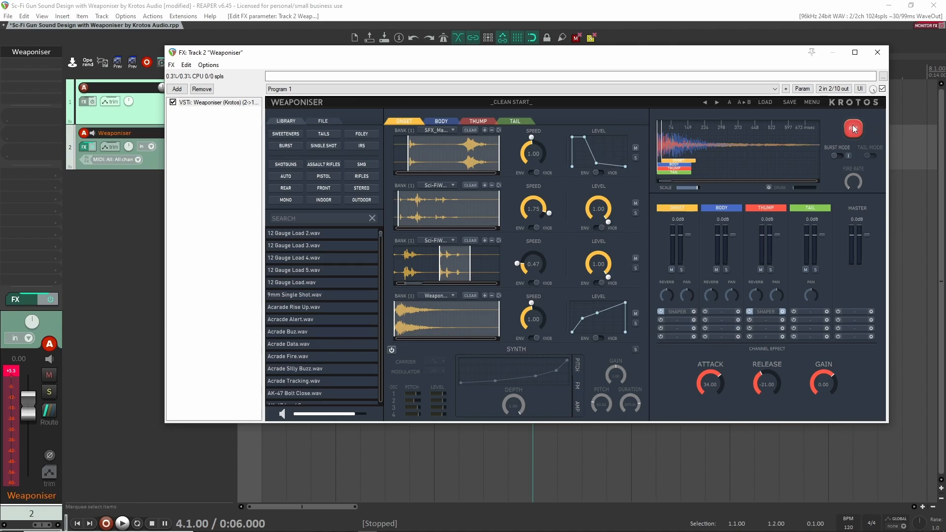
Solo the Onset layer and audition it, then solo its first sample to check the reshaped envelope
left_click(682, 269)
left_click(855, 127)
left_click(856, 126)
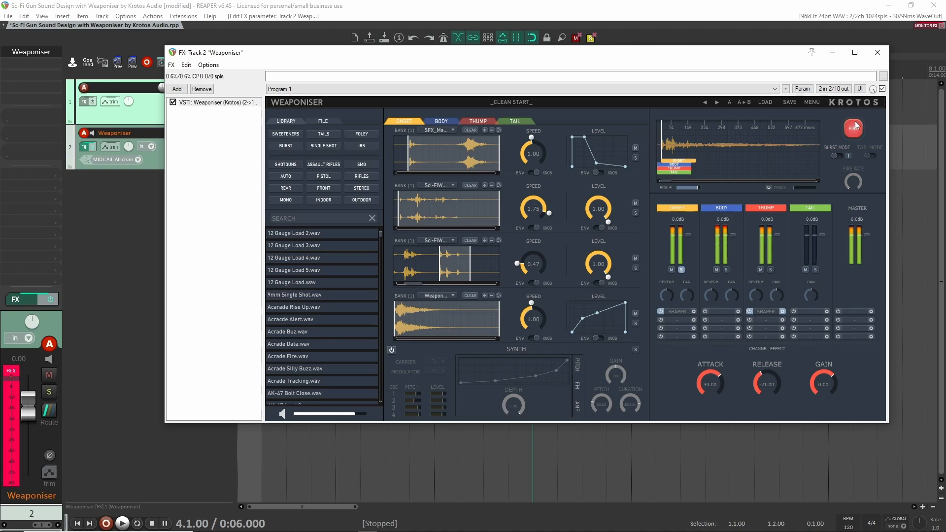
left_click(856, 126)
left_click(635, 158)
left_click(856, 126)
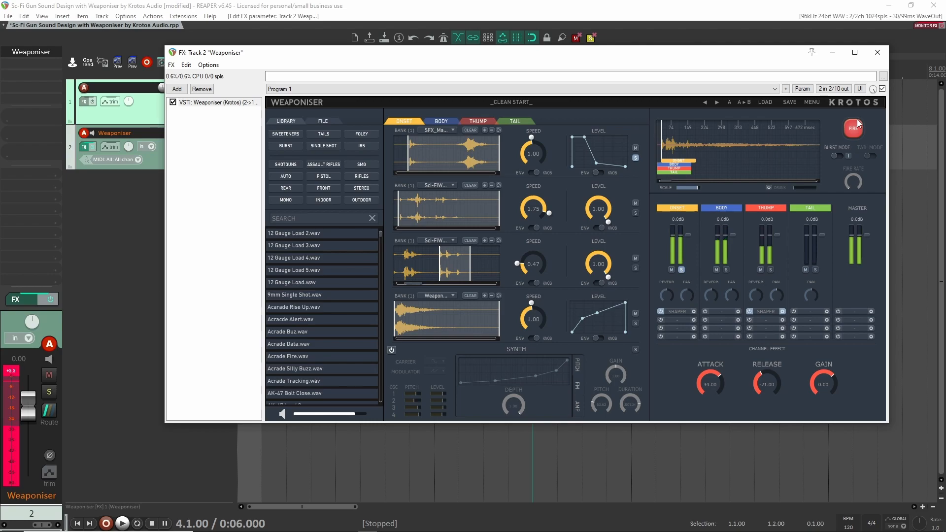
left_click(856, 126)
left_click(855, 127)
Toggle the Onset layer's solo and fire repeatedly to compare the full mix with the onset alone
left_click(681, 270)
left_click(853, 130)
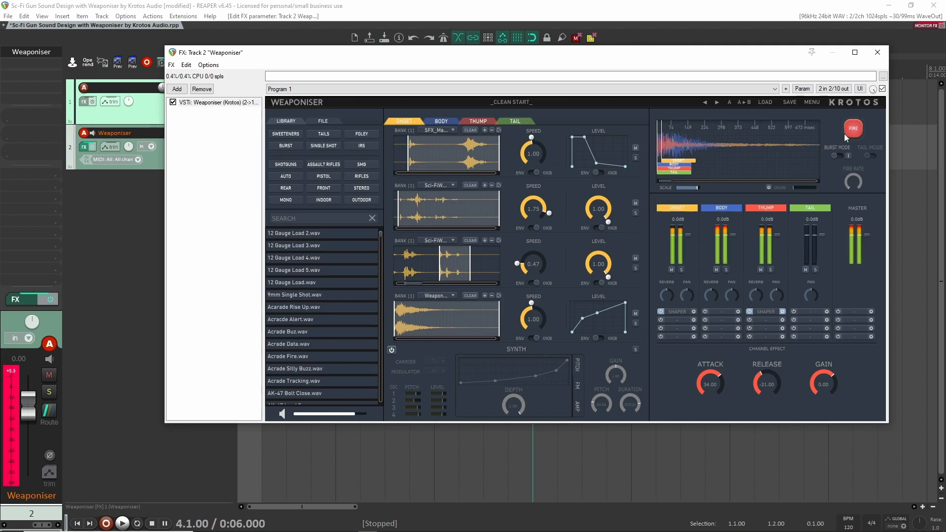
left_click(681, 269)
left_click(854, 127)
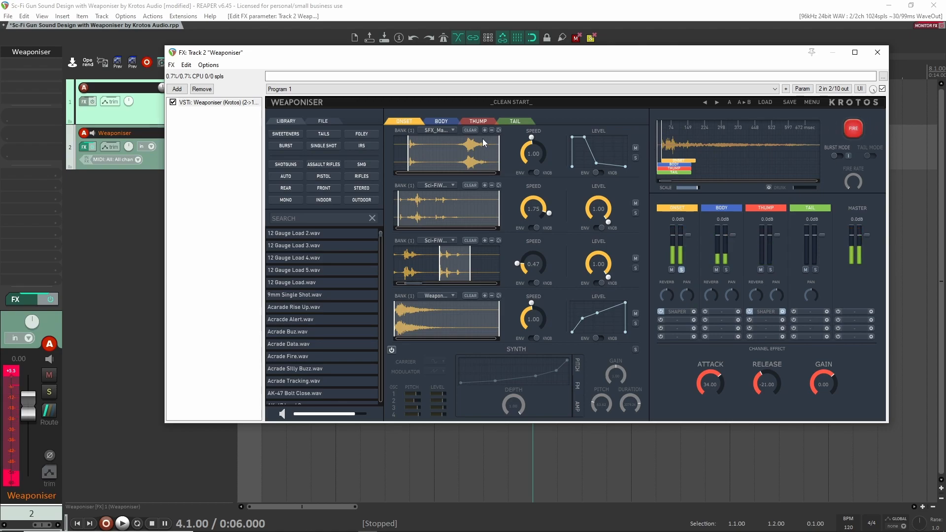
left_click(855, 124)
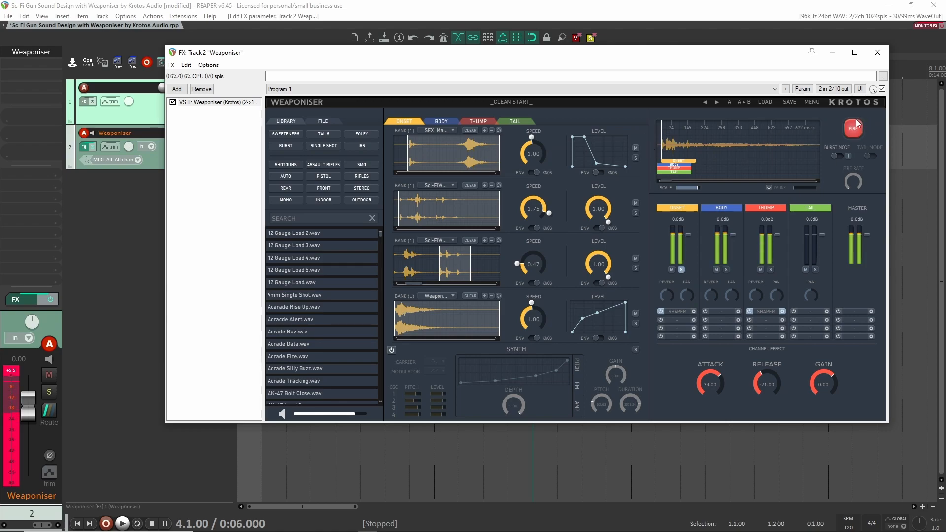
left_click(681, 269)
left_click(855, 126)
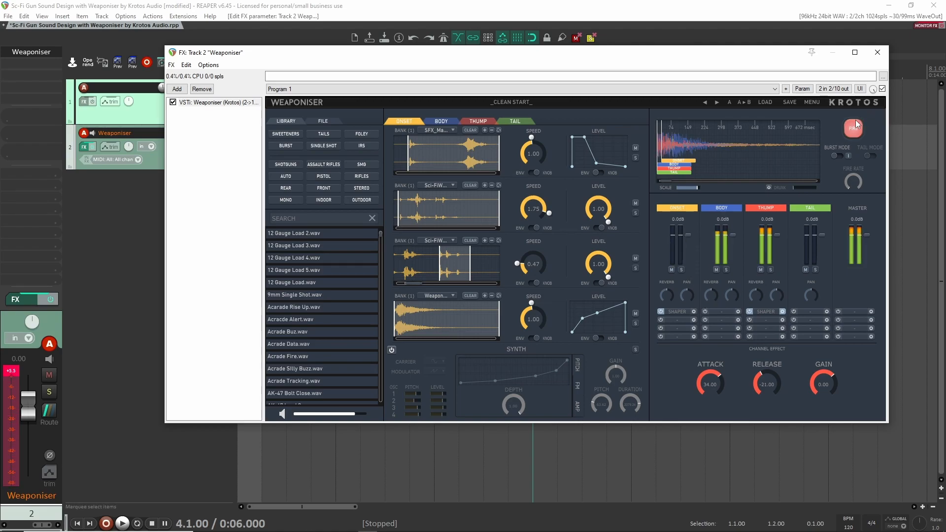
Magnify the first onset sample's waveform, then solo the Onset layer and audition it
left_click(485, 130)
left_click(485, 130)
left_click(485, 130)
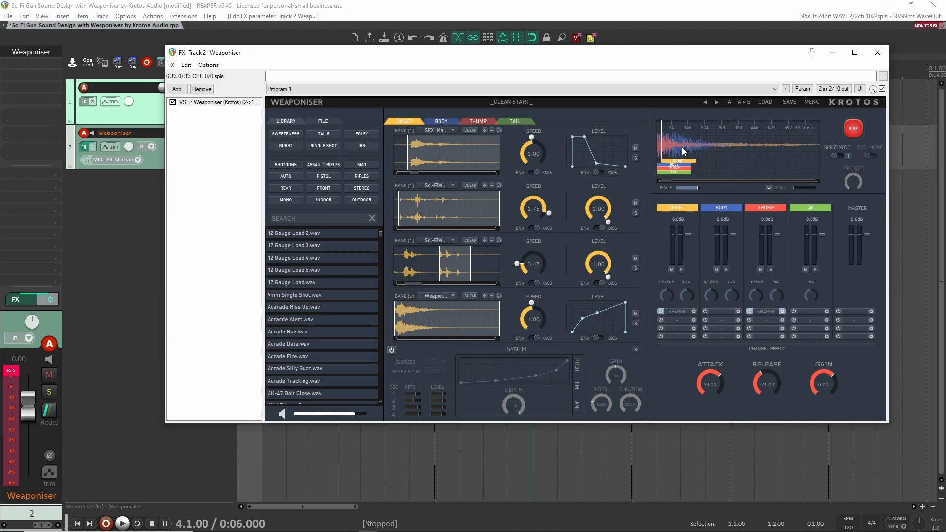
left_click(681, 270)
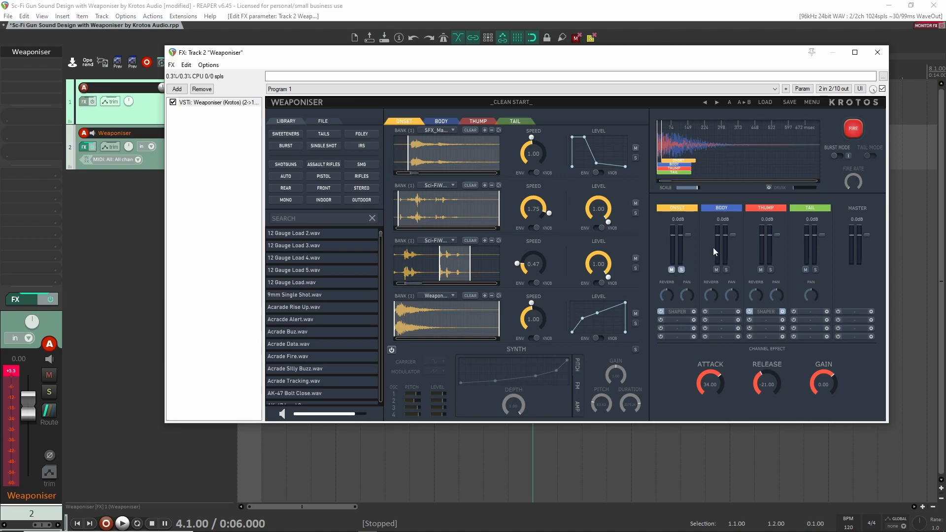
left_click(856, 128)
left_click(856, 127)
left_click(856, 127)
Release the Onset layer's solo and audition the full gun sound several times
left_click(682, 270)
left_click(854, 127)
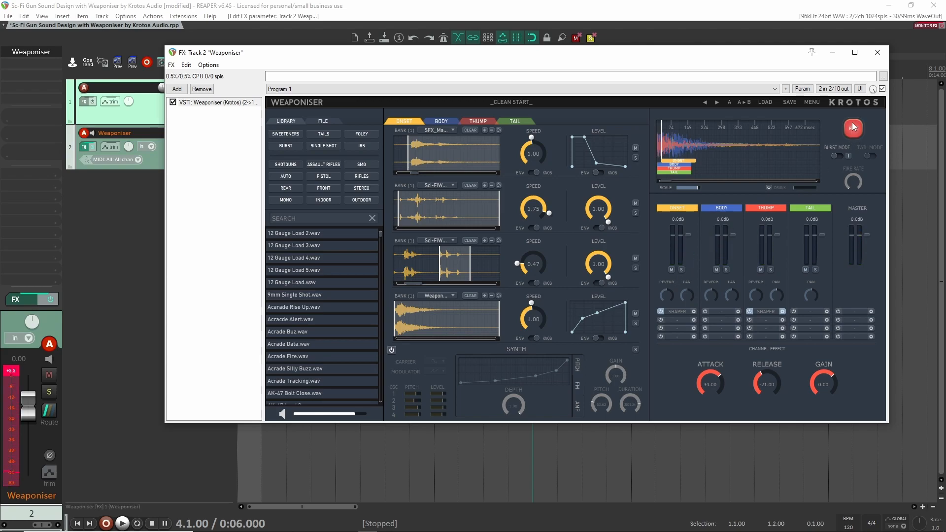
left_click(855, 123)
left_click(855, 123)
left_click(857, 127)
left_click(856, 127)
Within the soloed Onset layer, audition the fourth sample alone, then solo the first sample as well and listen again
left_click(636, 323)
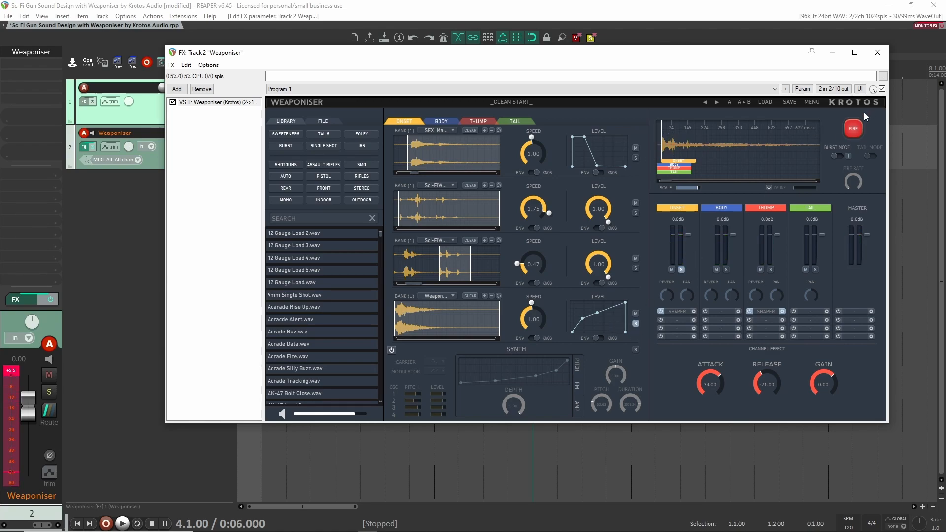
left_click(856, 126)
left_click(635, 157)
left_click(855, 127)
left_click(855, 127)
left_click(855, 128)
left_click(855, 127)
Release the onset sample and layer solos and hear all layers together
left_click(635, 323)
left_click(853, 127)
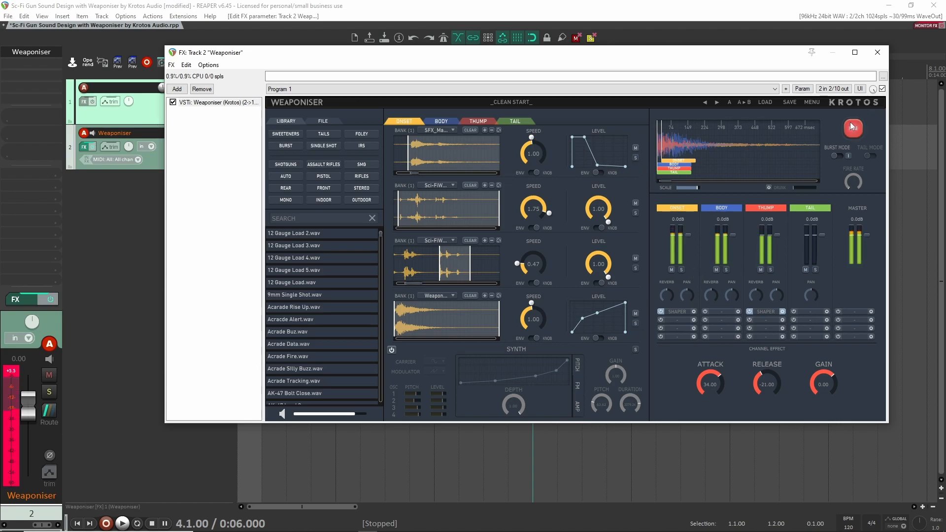
left_click(853, 128)
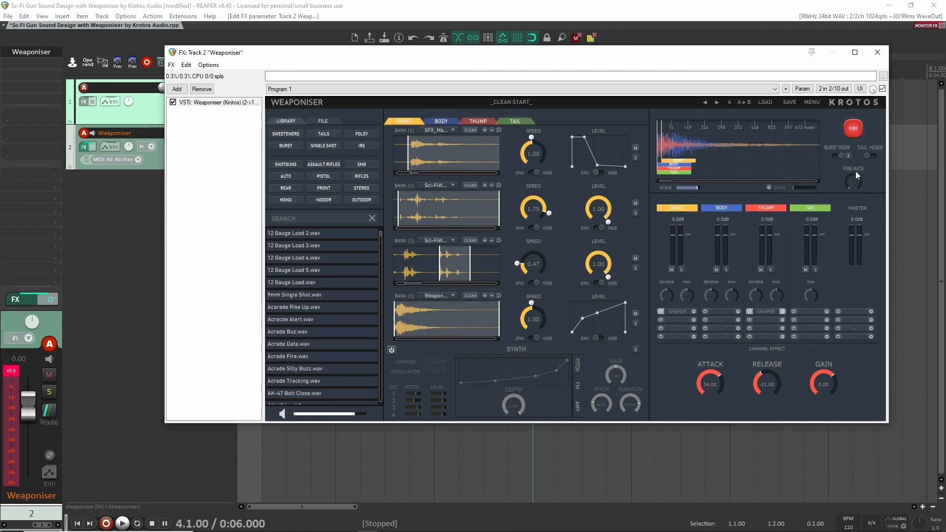
Try the sound in burst mode, turn burst mode off, switch the firing option beside it, and audition single shots
left_click(854, 126)
left_click(854, 126)
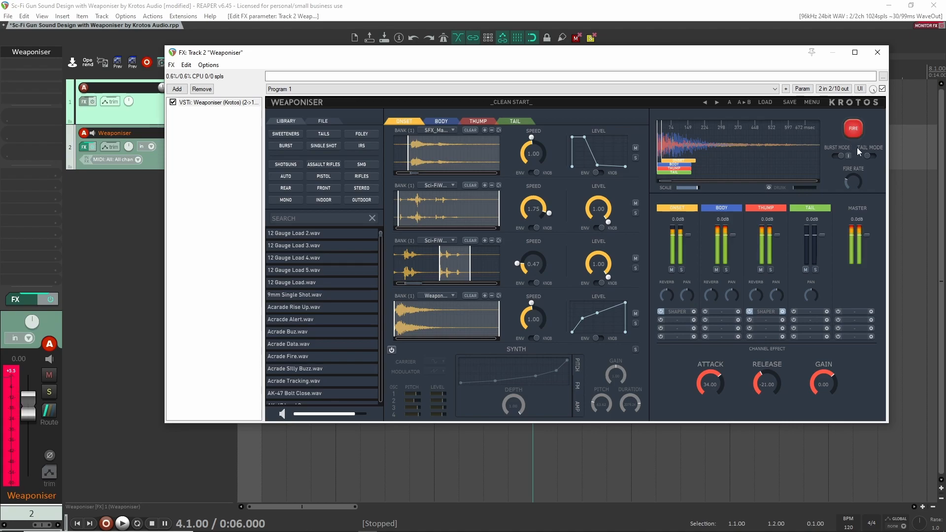
left_click(848, 155)
left_click(850, 130)
left_click(852, 130)
left_click(854, 129)
left_click(854, 129)
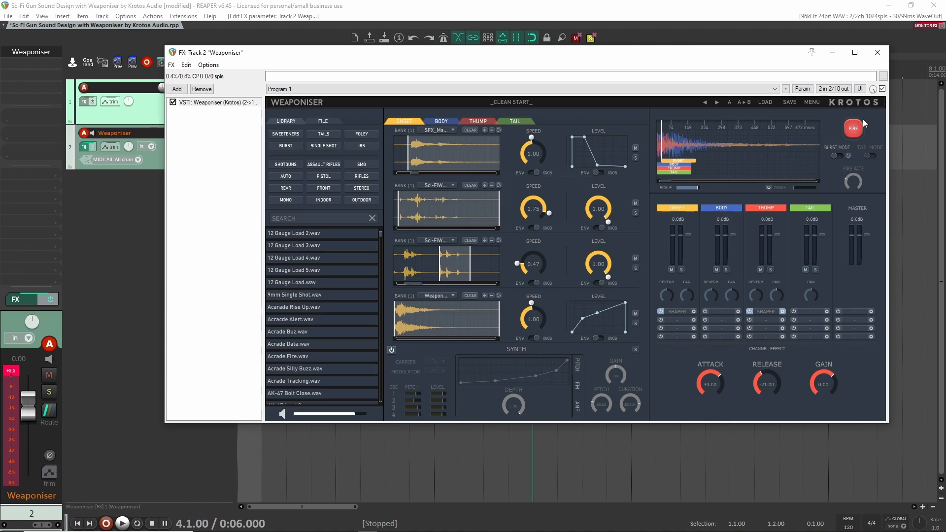
left_click(860, 120)
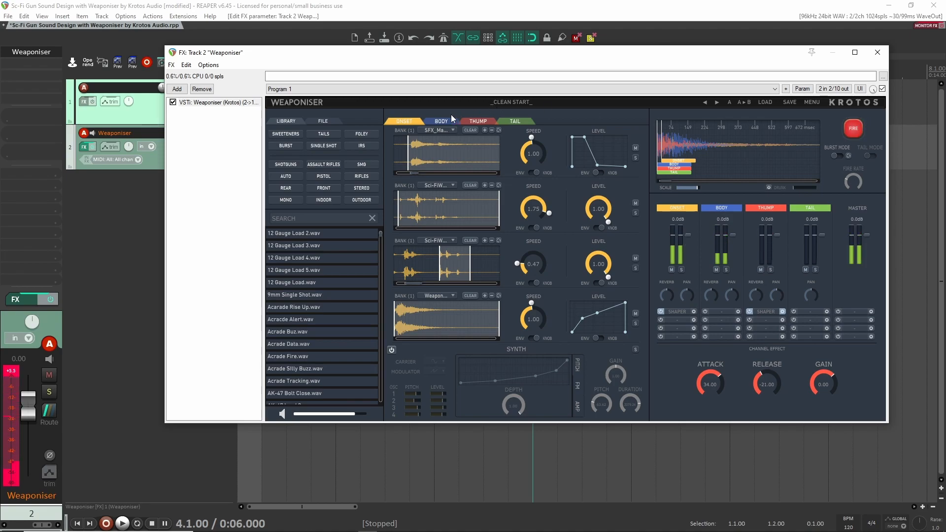
left_click(857, 124)
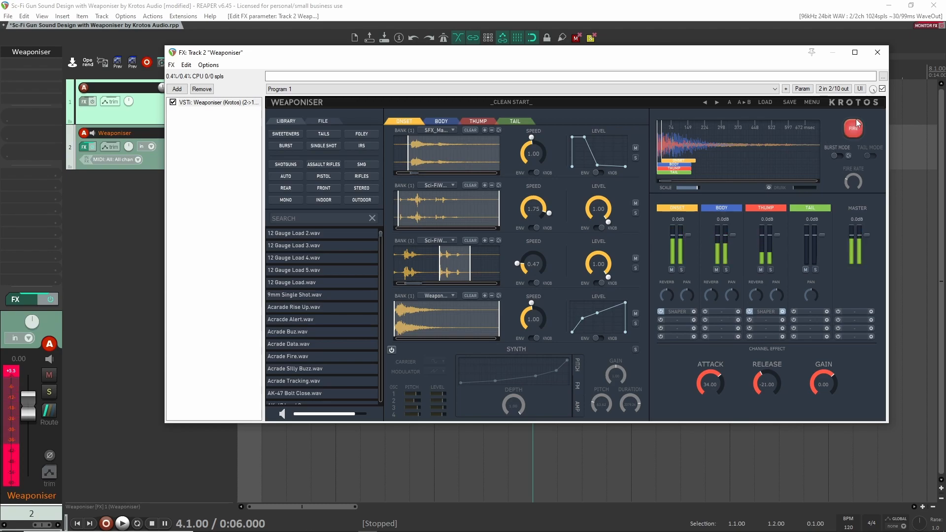
Solo the Onset layer's first sample, zoom its waveform back out, trim slightly off its end, and audition it
left_click(635, 157)
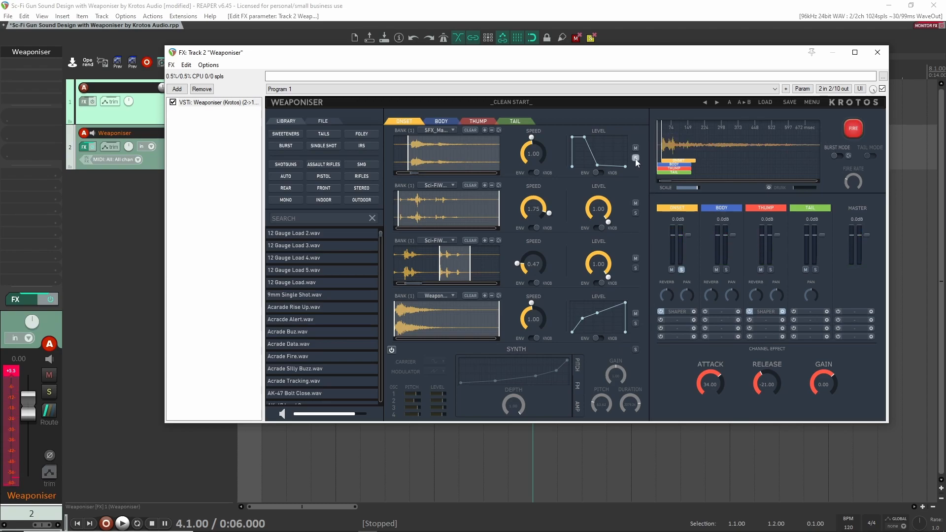
left_click(857, 132)
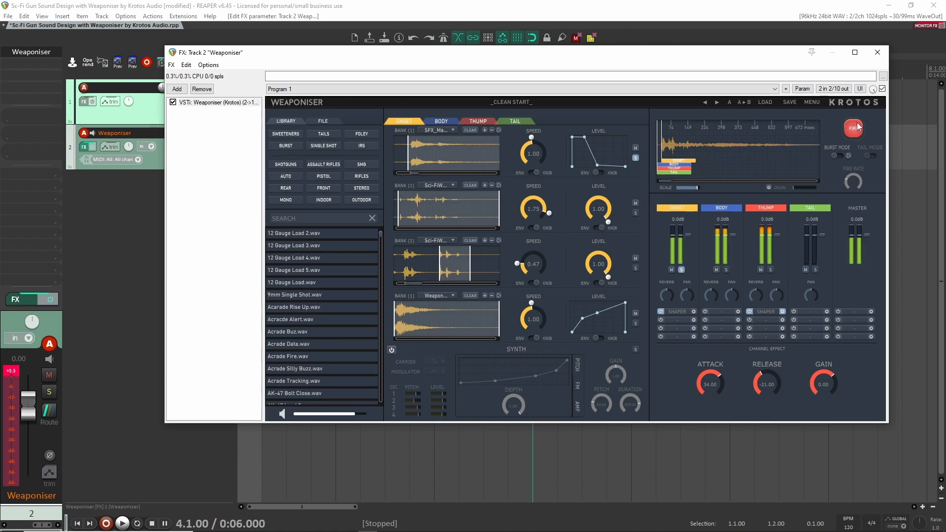
left_click(493, 132)
left_click(493, 131)
left_click(493, 131)
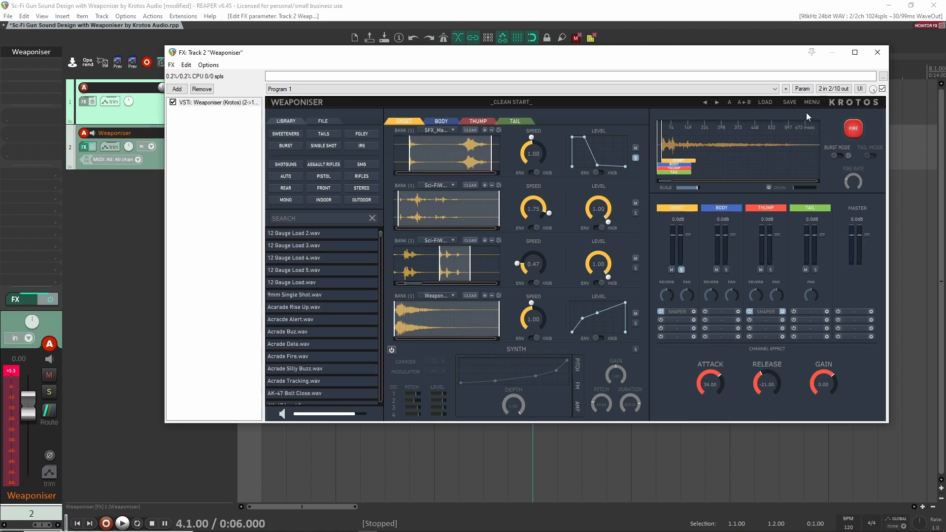
left_click(855, 130)
left_click(854, 128)
left_click(853, 126)
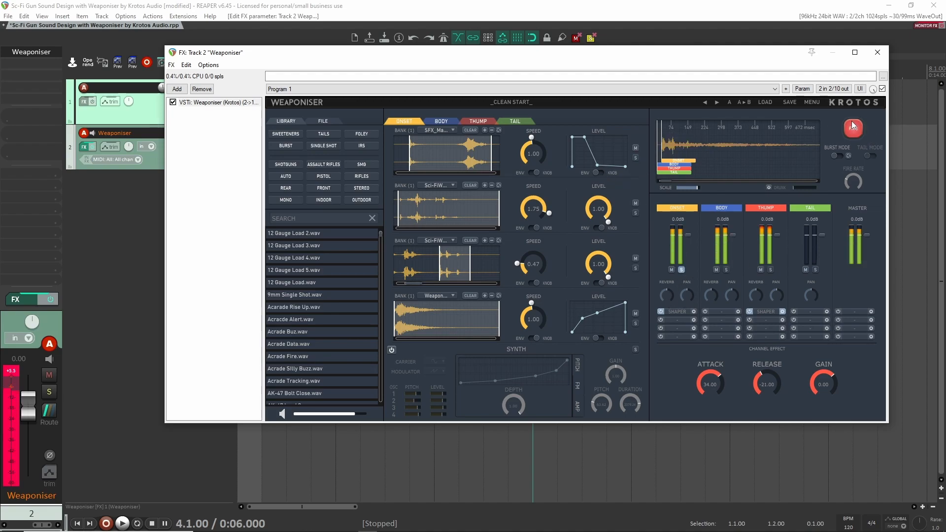
Turn off the onset solos and audition the trimmed sample within the complete mix
left_click(854, 127)
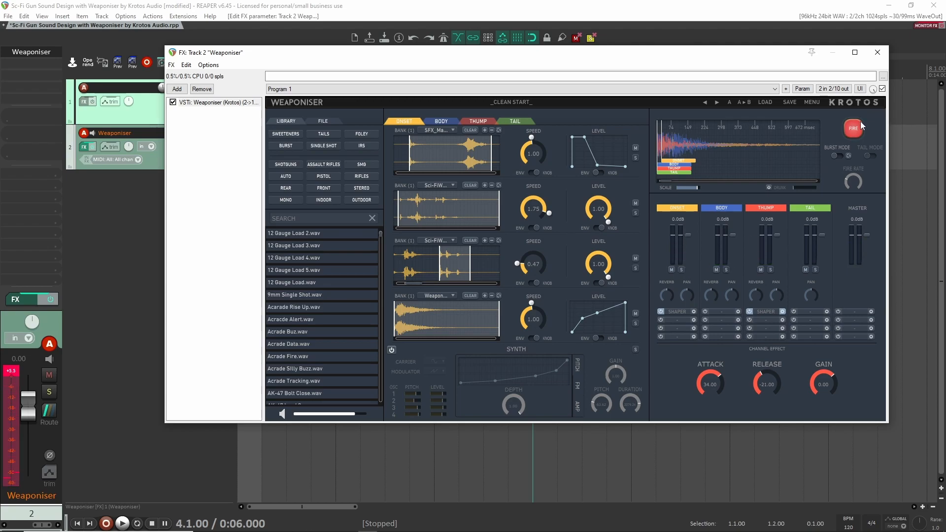
left_click(855, 127)
left_click(856, 128)
left_click(854, 127)
left_click(850, 125)
left_click(849, 125)
left_click(849, 124)
Show the Body layer, solo it, and audition it alone
left_click(441, 120)
left_click(726, 269)
left_click(855, 127)
left_click(855, 126)
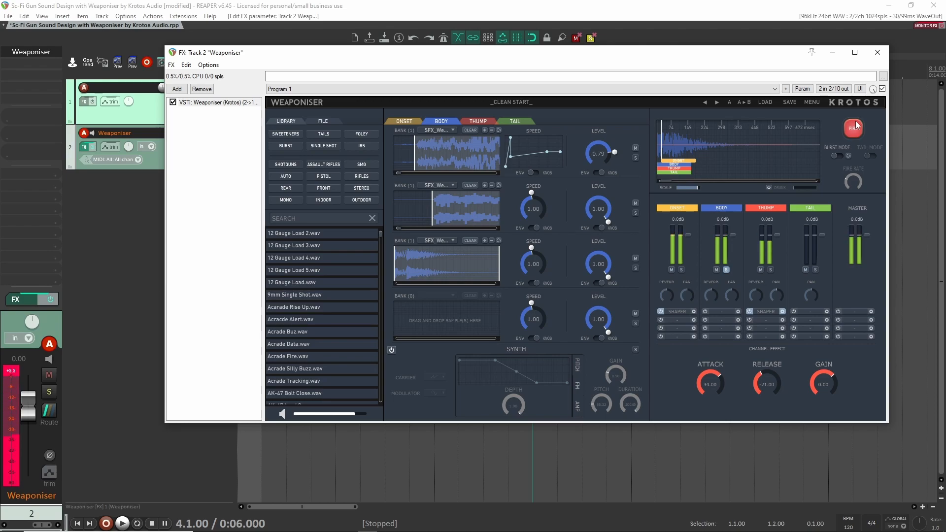
left_click(855, 126)
left_click(857, 124)
left_click(857, 125)
Release the Body layer's solo and audition all layers together
left_click(636, 158)
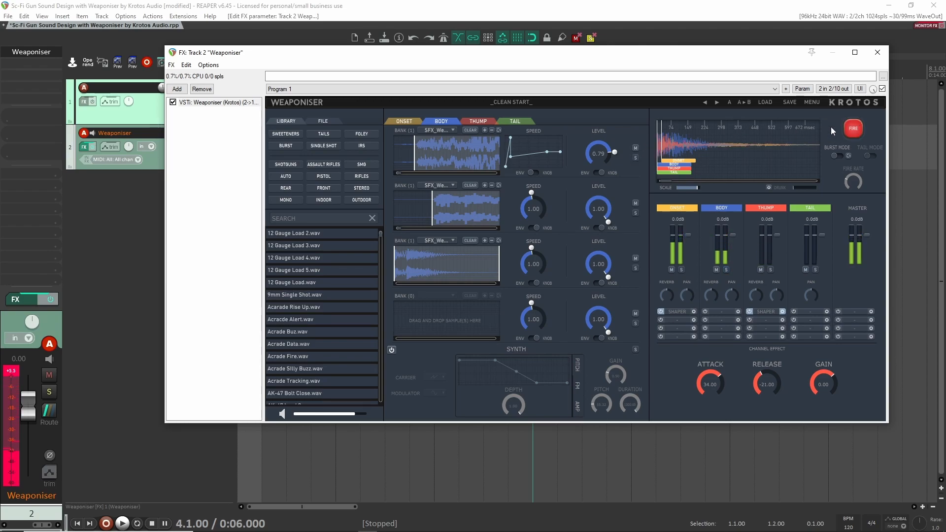
left_click(854, 127)
left_click(854, 126)
left_click(854, 127)
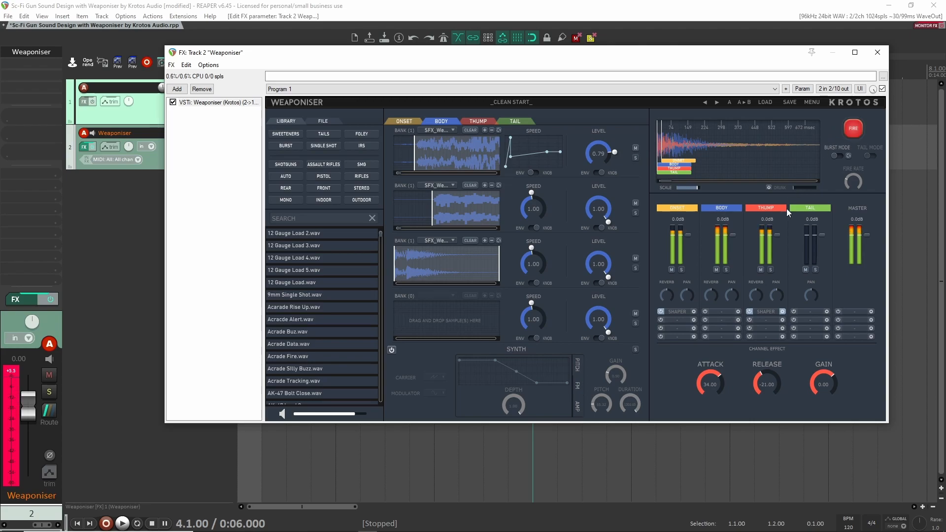
Solo and show the Thump layer, then add Saturation to its second effect slot and Compressor to its third
left_click(771, 270)
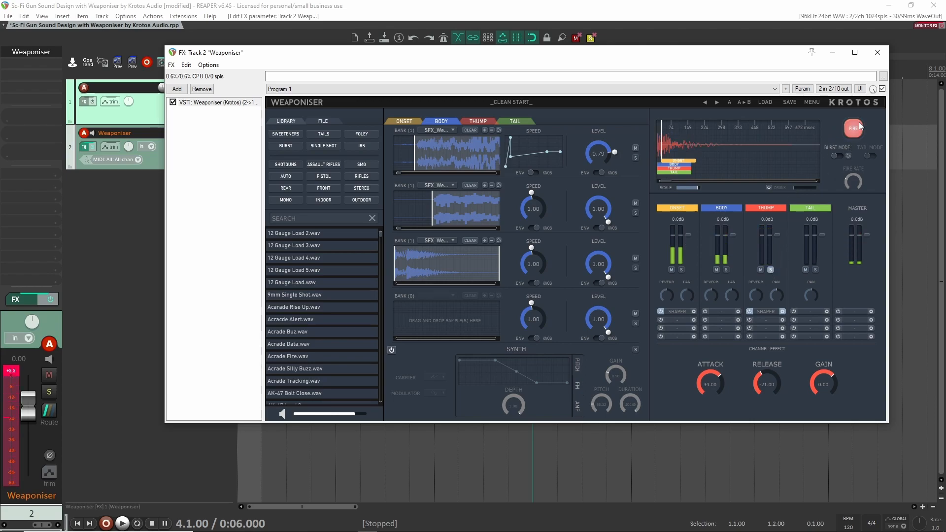
left_click(459, 122)
left_click(762, 319)
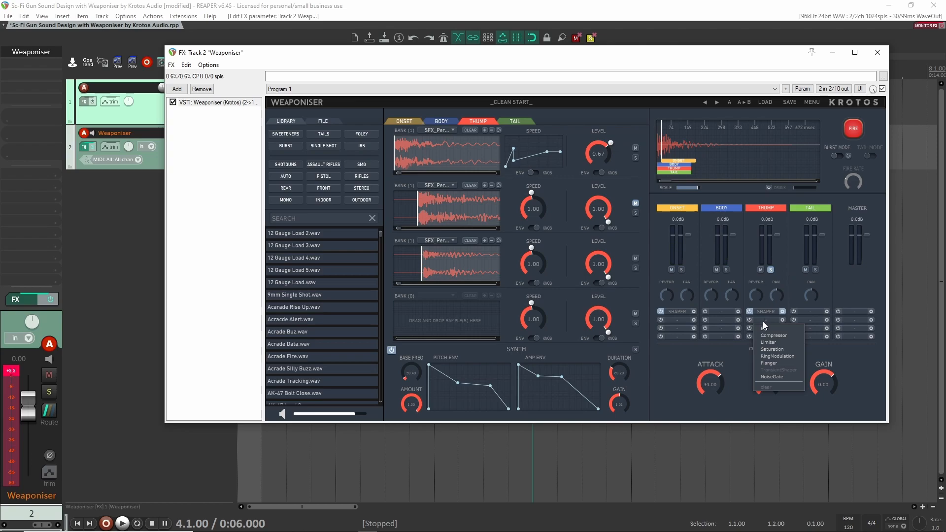
left_click(781, 349)
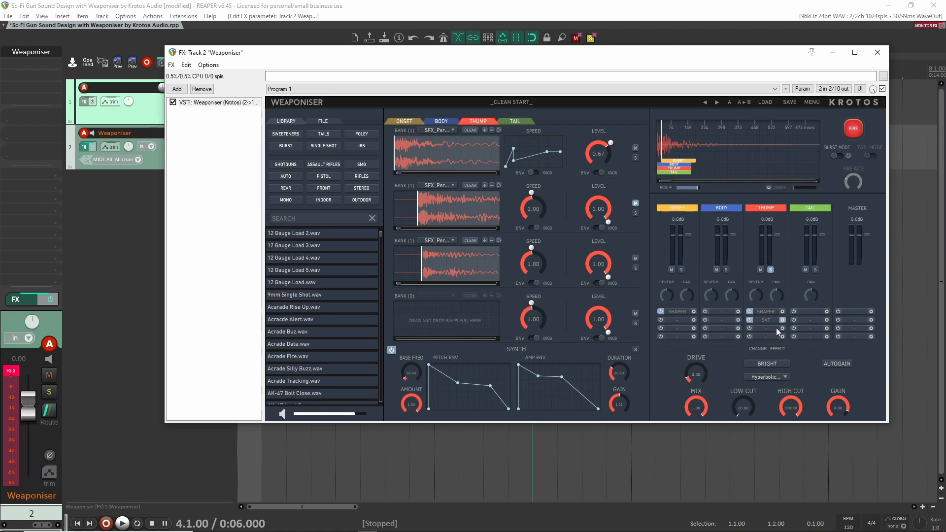
left_click(756, 328)
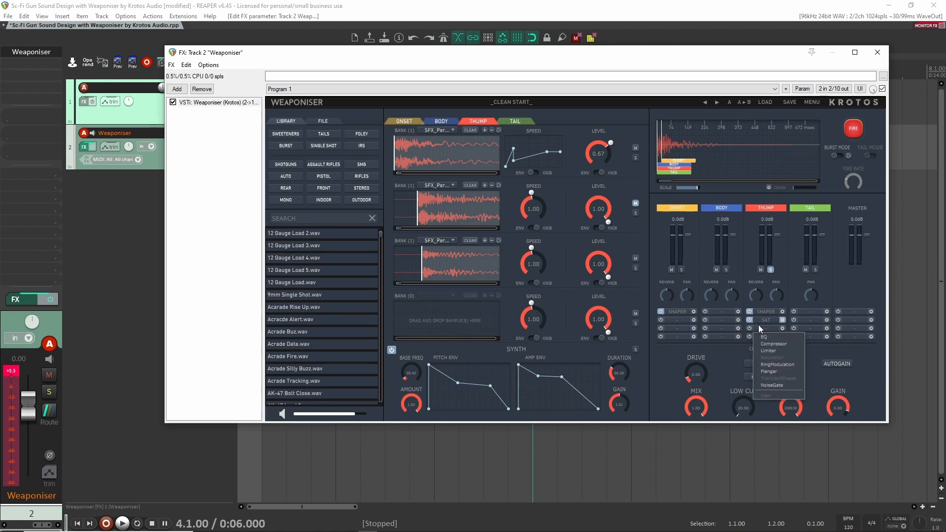
left_click(772, 344)
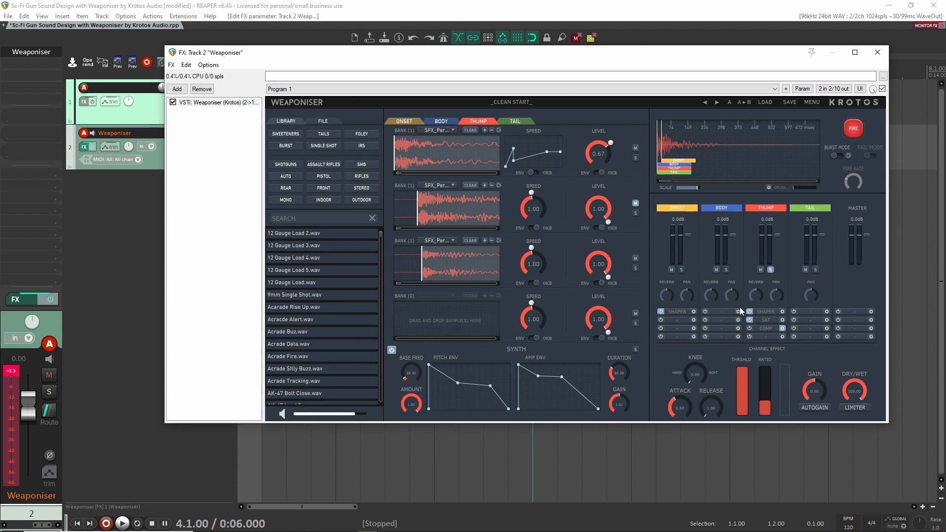
Open the Saturation settings in the Thump channel's second effect slot, raise the drive, and enable Autogain
left_click(770, 319)
left_click(876, 287)
left_click(773, 319)
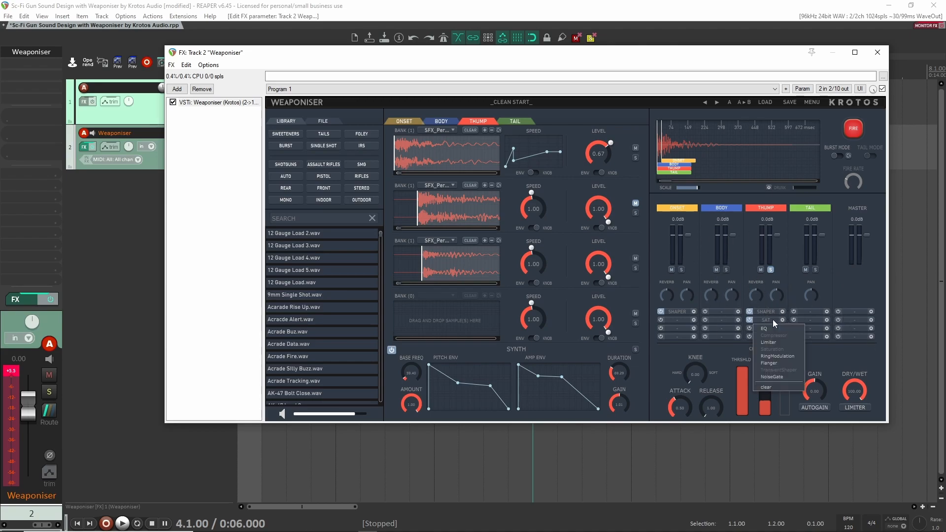
left_click(829, 293)
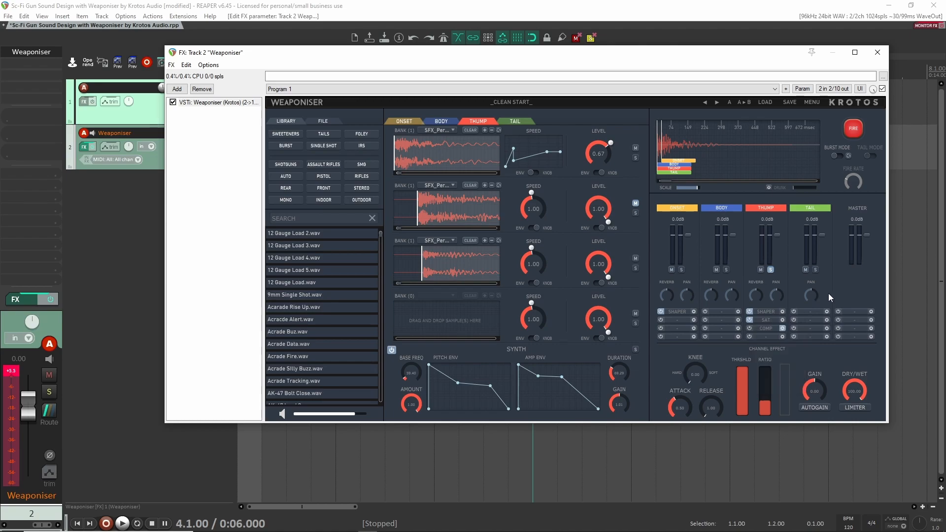
left_click(765, 321)
left_click(782, 321)
left_click(782, 320)
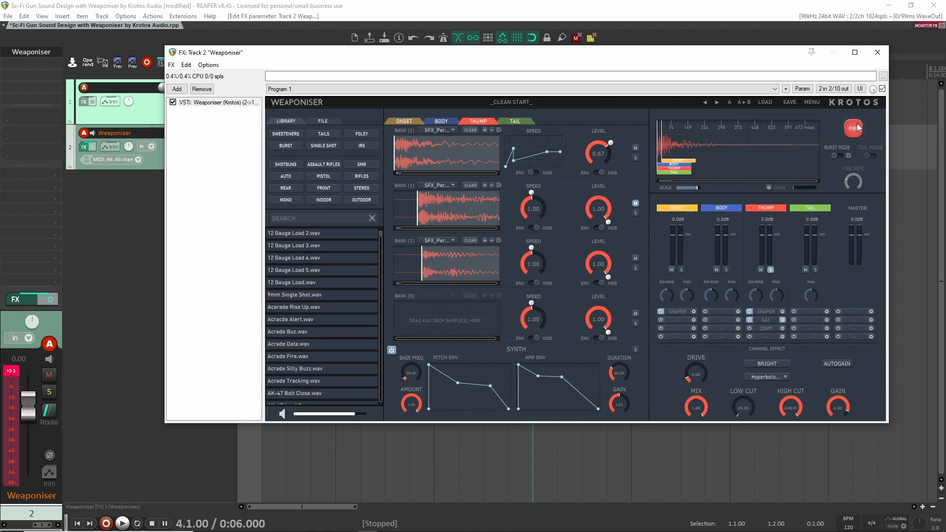
left_click(760, 270)
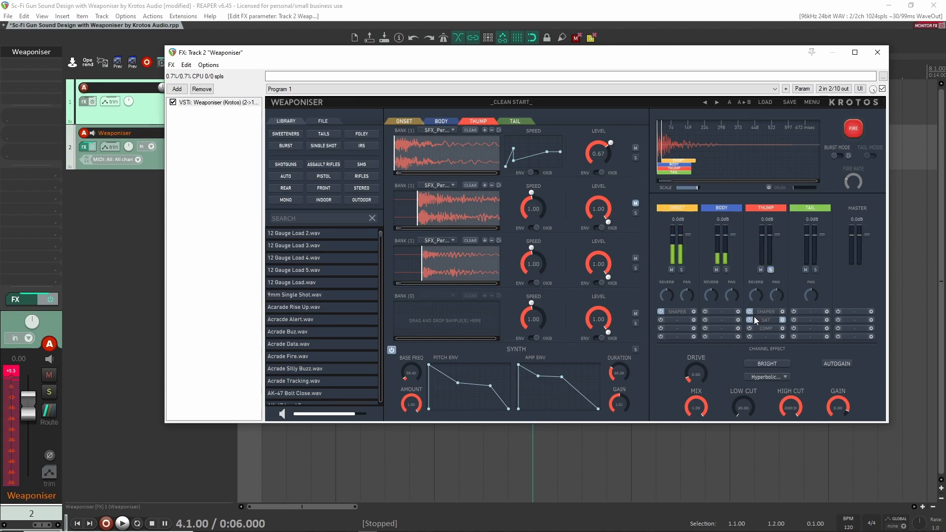
left_click_drag(695, 377, 694, 348)
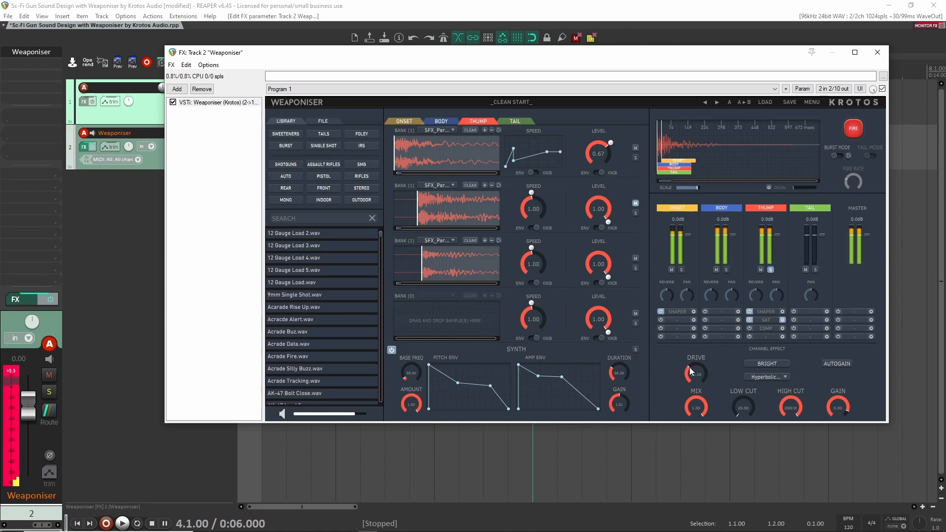
left_click(837, 364)
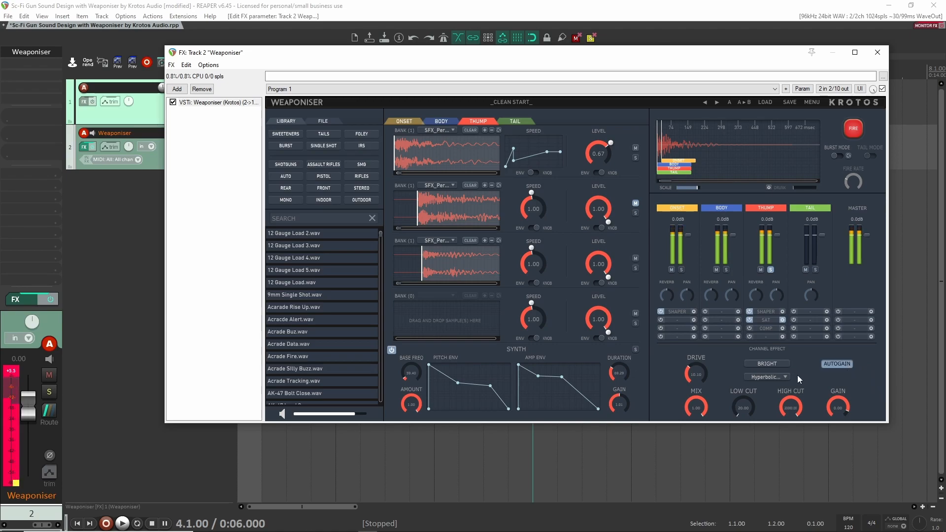
Lower the Thump saturation's high cut to about 7.2 kHz and audition the soloed layer
left_click_drag(791, 408, 785, 442)
left_click(855, 130)
left_click(855, 130)
left_click_drag(787, 407, 780, 442)
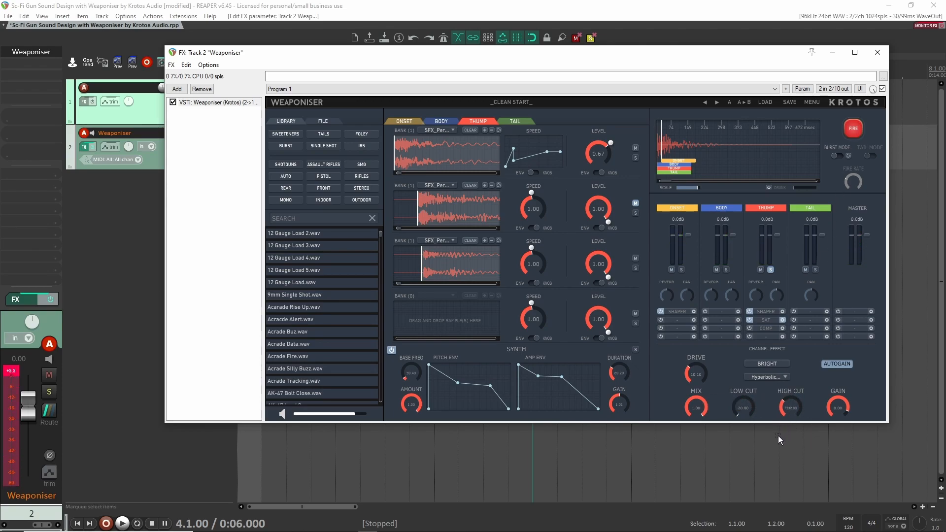
left_click(858, 130)
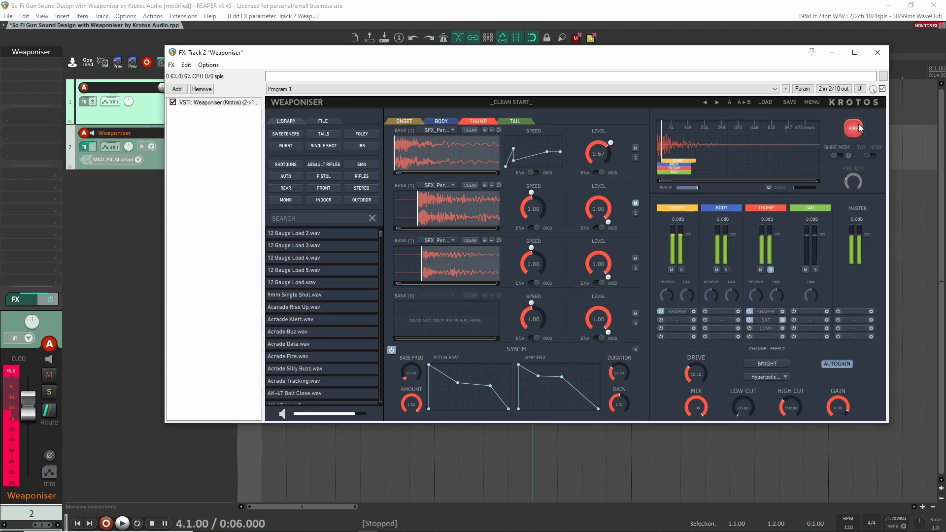
left_click(859, 127)
left_click(858, 127)
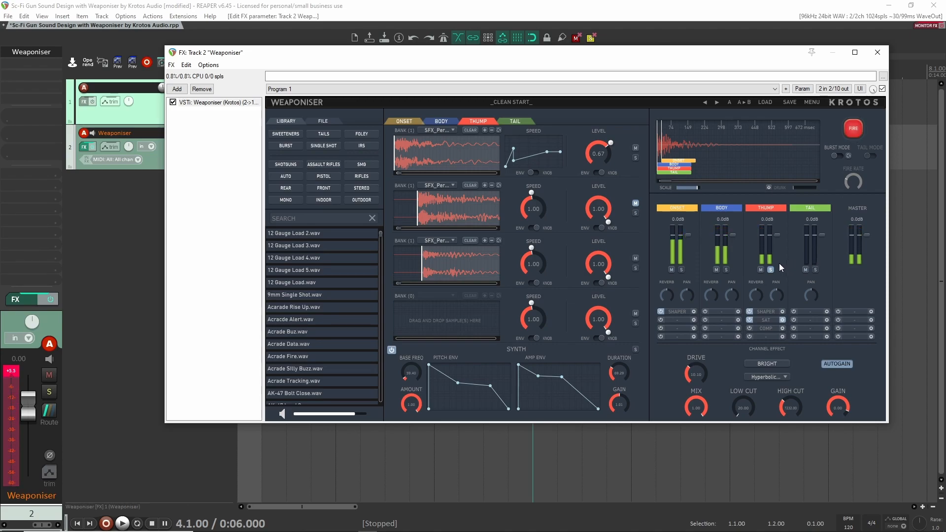
Release the Thump layer's solo and audition the saturated thump within the full mix
left_click(771, 270)
left_click(859, 118)
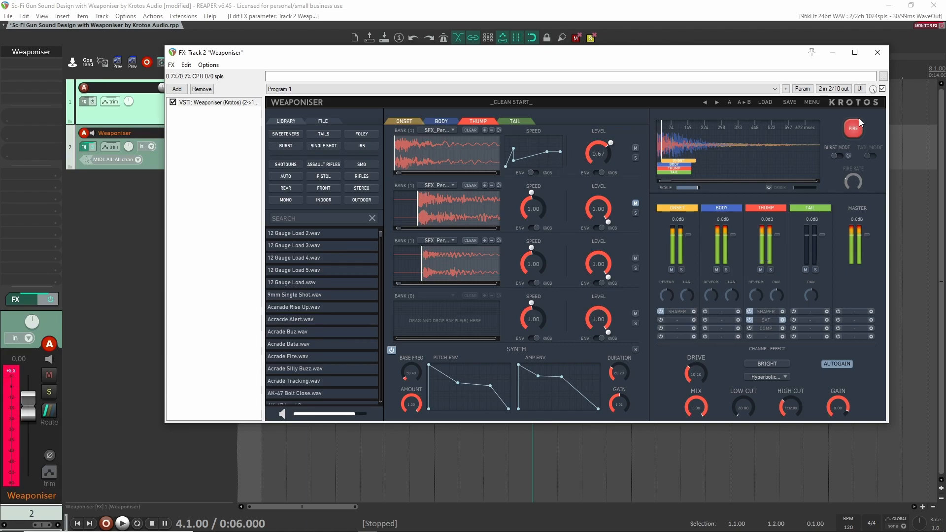
left_click(856, 126)
left_click(856, 126)
left_click(856, 126)
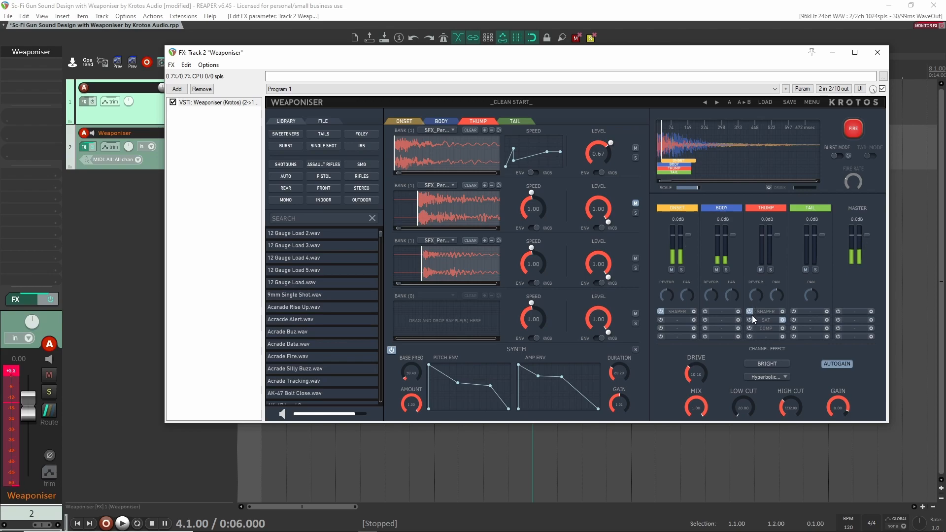
left_click(859, 116)
left_click(859, 116)
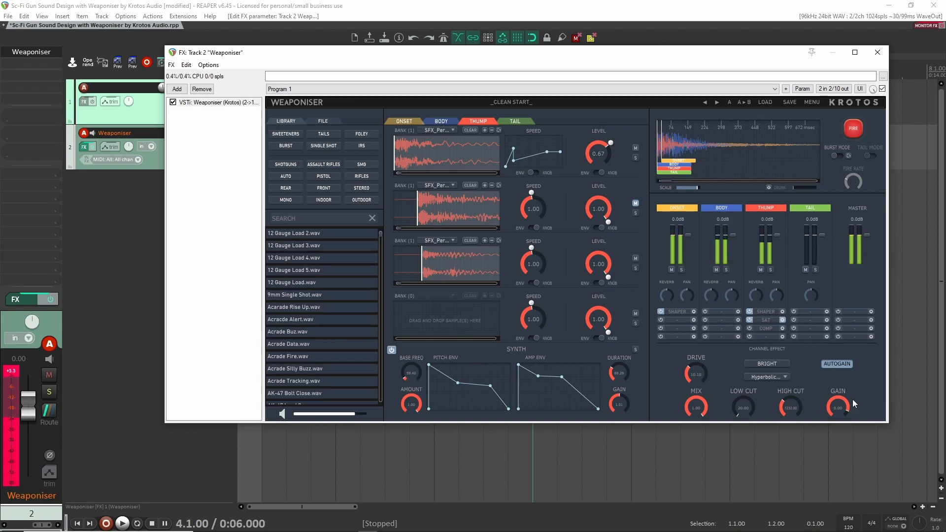
Try reduced gain settings on the Thump saturation, auditioning the full mix after each adjustment
left_click_drag(836, 402, 822, 434)
left_click(846, 136)
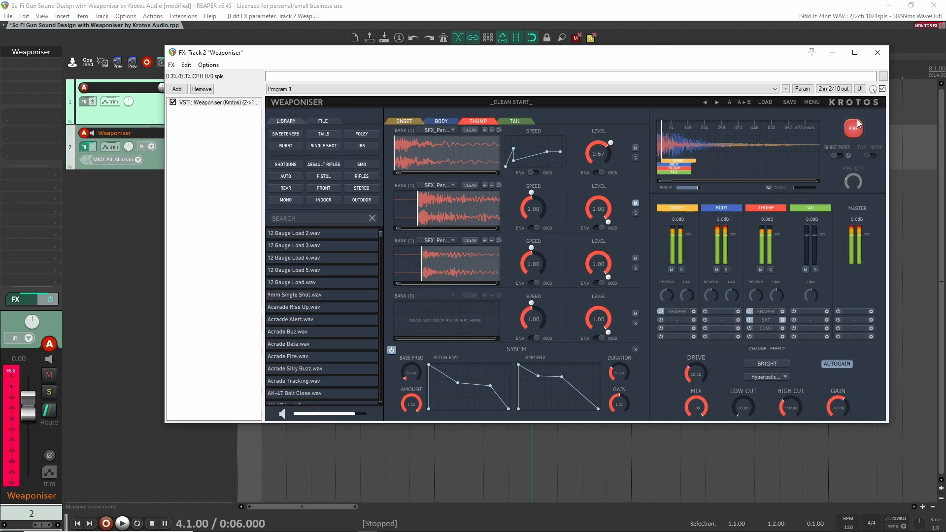
left_click_drag(831, 408, 833, 395)
left_click(855, 127)
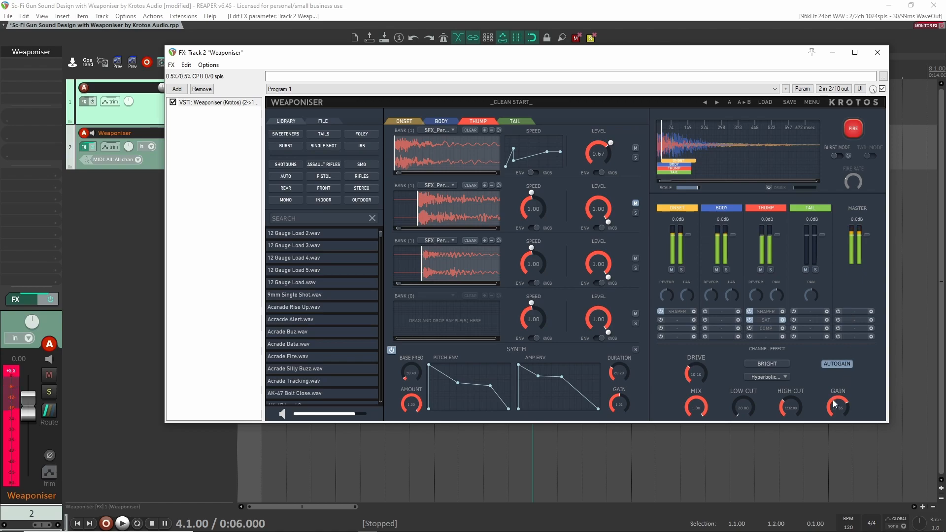
left_click(858, 127)
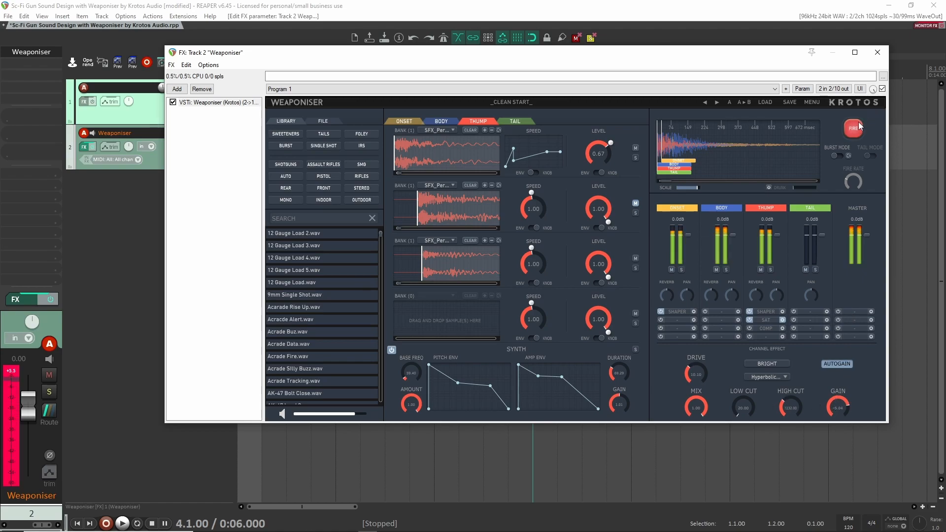
left_click(855, 127)
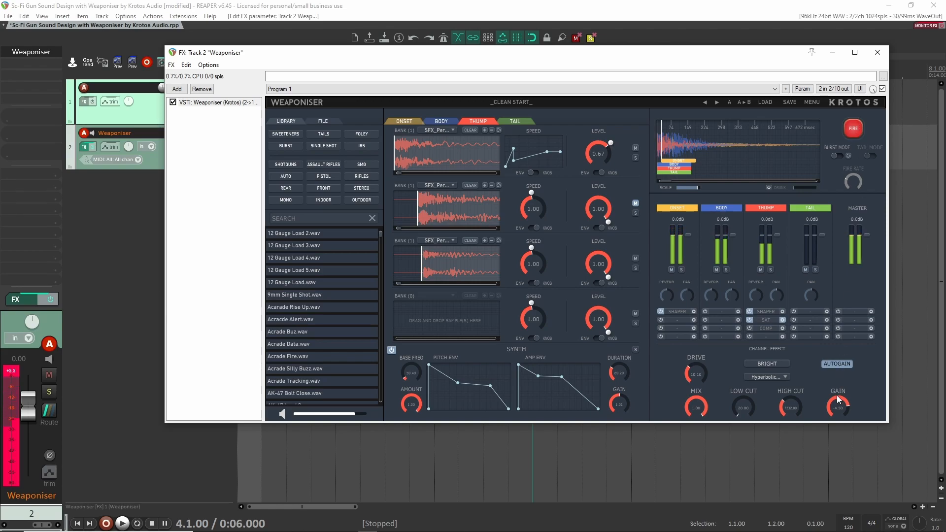
left_click(854, 128)
left_click(854, 130)
left_click_drag(837, 398, 837, 392)
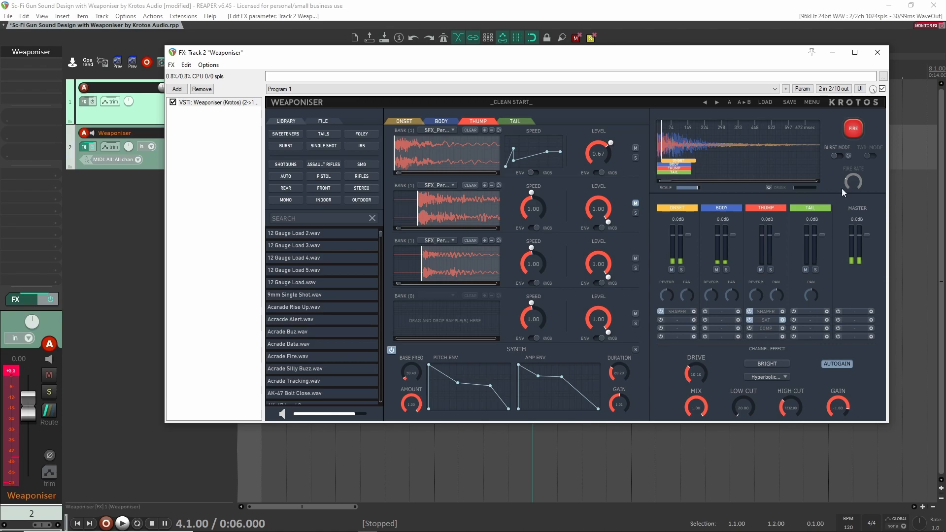
left_click(858, 123)
left_click(860, 122)
Solo the Thump layer again and audition it alone
left_click(770, 269)
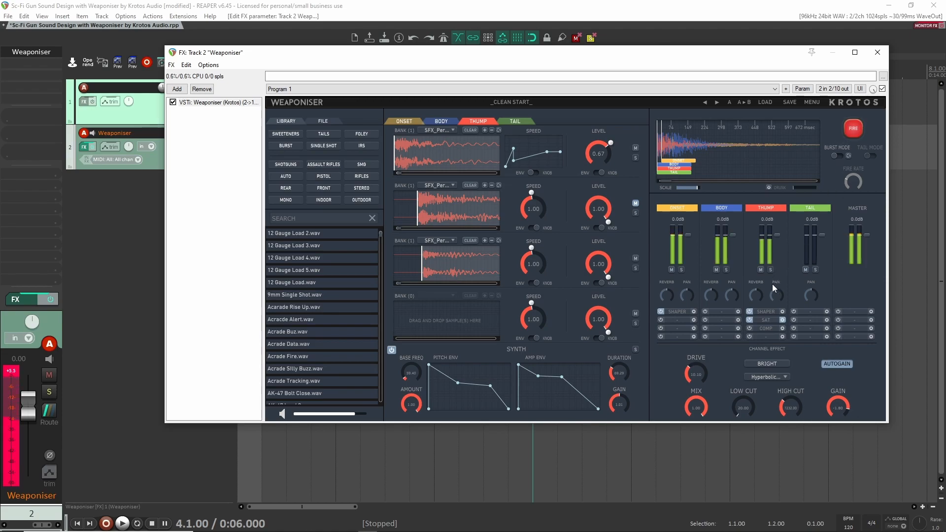
left_click(859, 128)
left_click(858, 129)
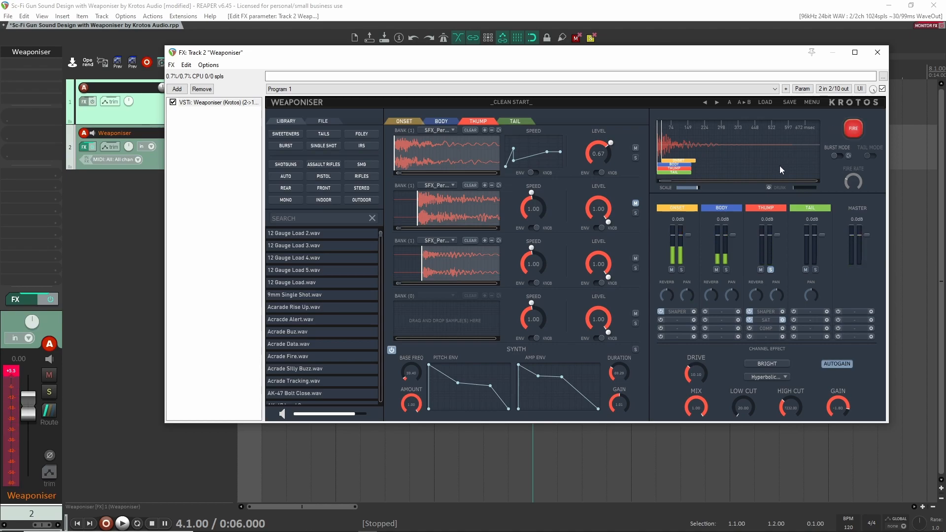
left_click(858, 124)
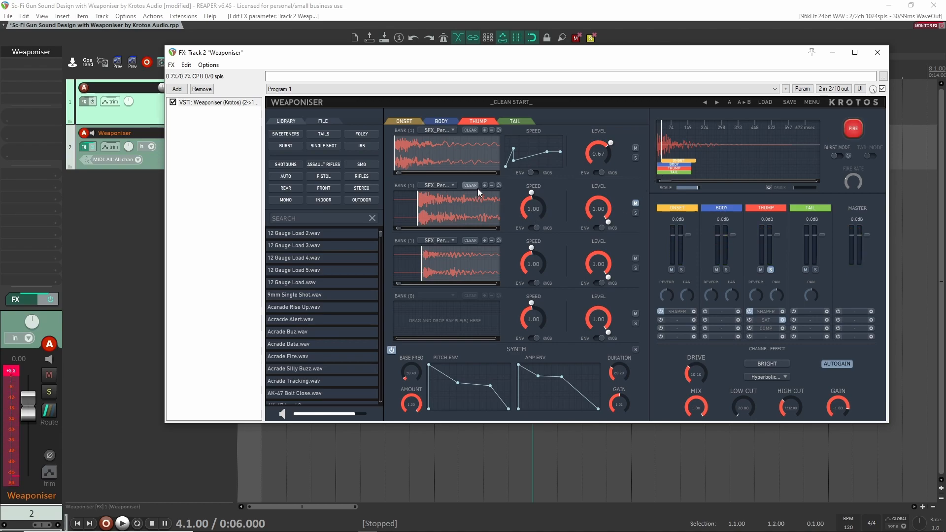
Trim the end of the first thump sample to shorten it, and audition the result
left_click(493, 186)
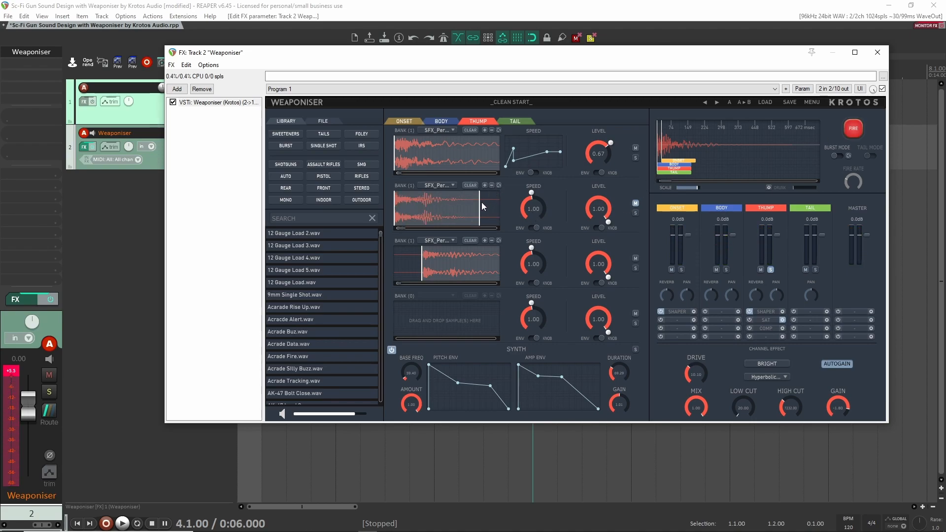
left_click(491, 130)
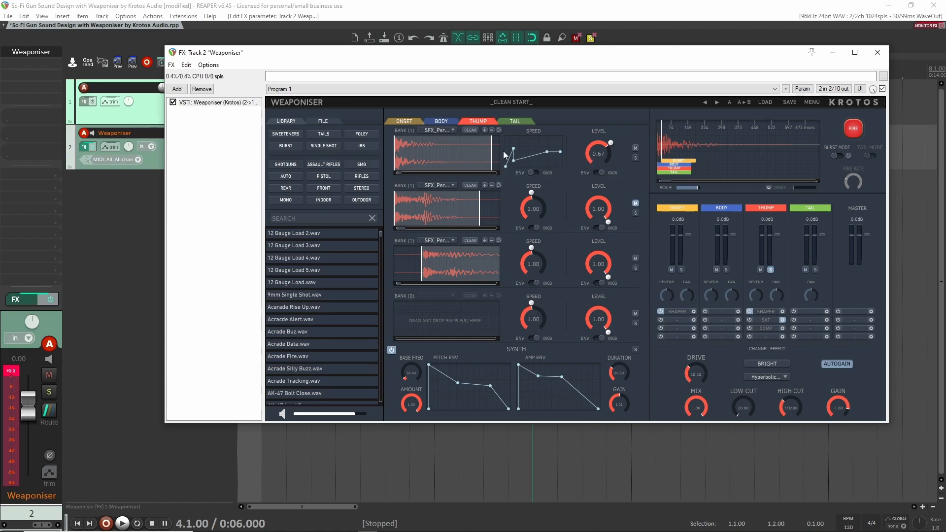
left_click_drag(491, 147, 455, 147)
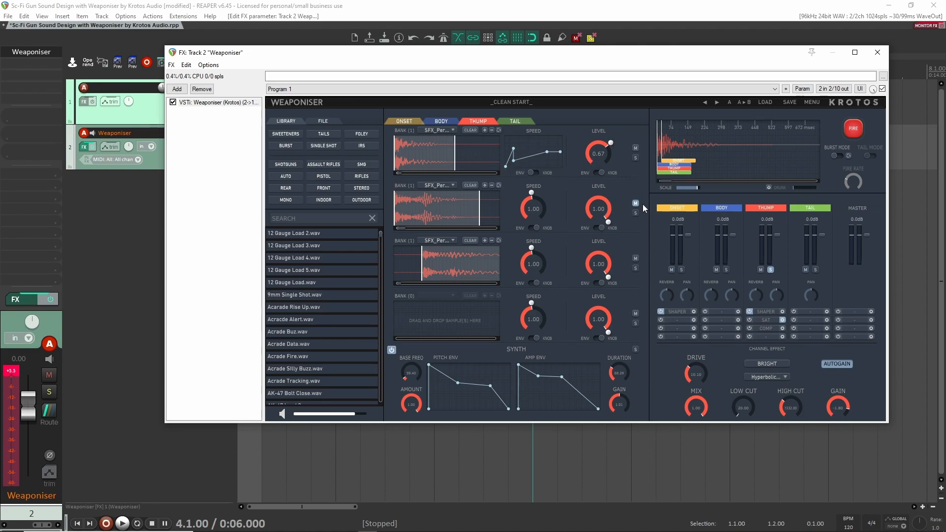
left_click(855, 127)
left_click(857, 124)
left_click(858, 124)
left_click(860, 123)
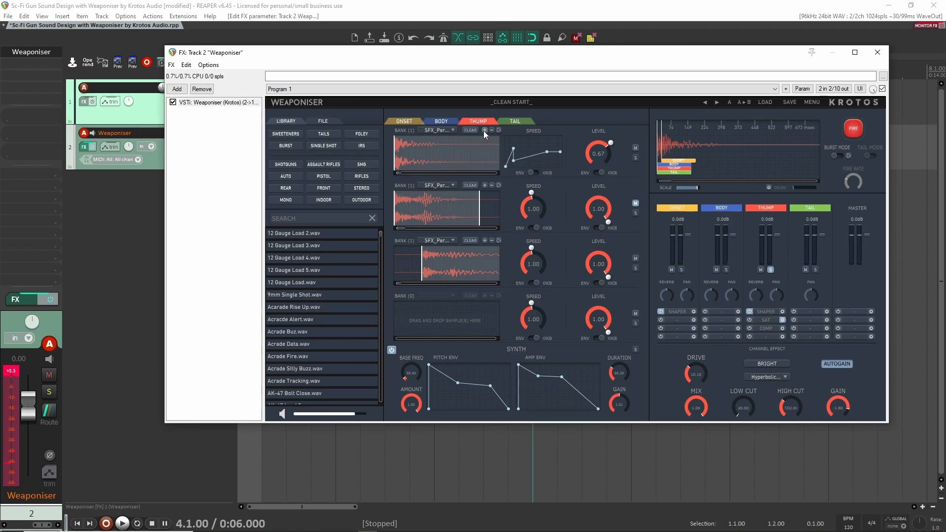
Try different end trims on the first thump sample, settling at roughly two-thirds of its waveform
left_click(490, 131)
left_click(853, 127)
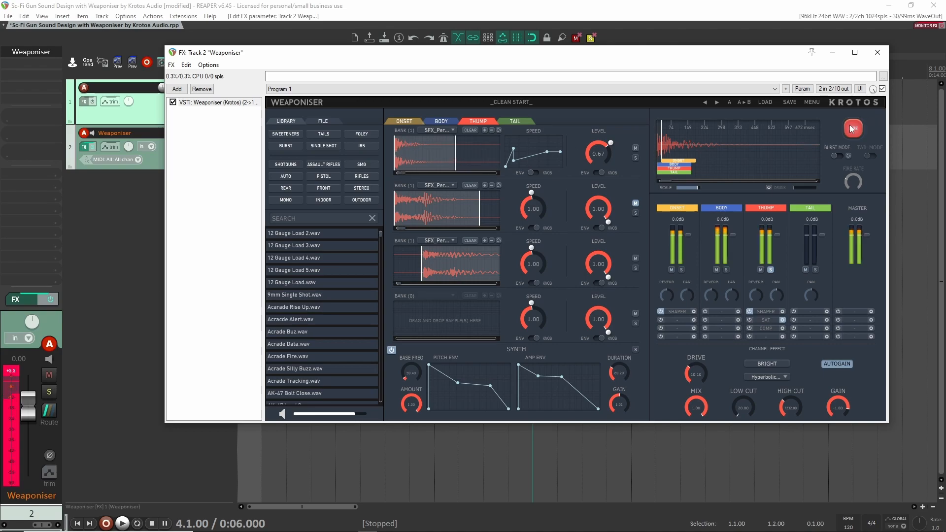
left_click(852, 128)
left_click_drag(427, 153, 394, 146)
left_click(854, 126)
left_click(854, 128)
left_click_drag(439, 153, 464, 152)
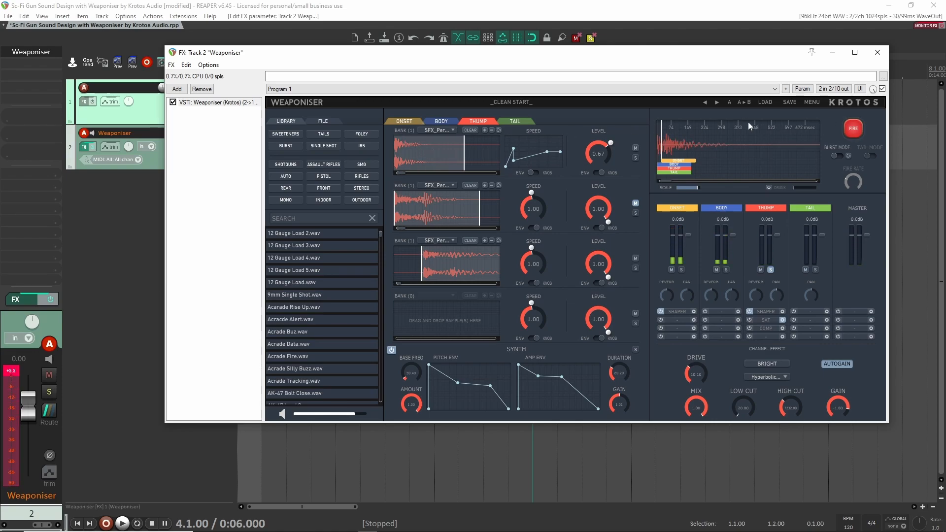
Fine-tune the start of the first thump sample and audition the soloed Thump layer
left_click(484, 130)
left_click(485, 131)
left_click_drag(395, 157, 407, 156)
left_click(492, 131)
left_click(491, 130)
left_click(856, 128)
left_click(857, 127)
left_click(859, 128)
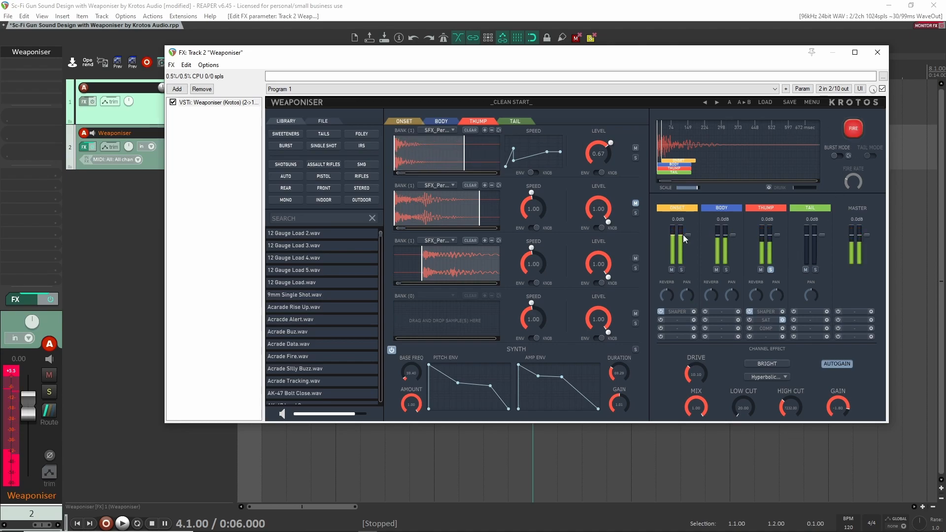
Trim the end of the third thump sample to about half of its waveform and audition the layer
left_click(490, 241)
left_click(490, 241)
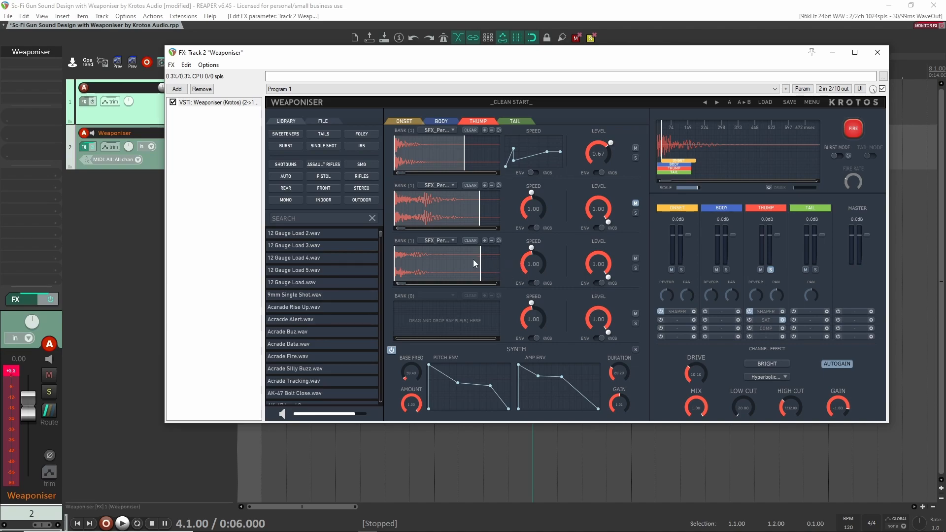
left_click_drag(480, 261, 447, 262)
left_click(856, 127)
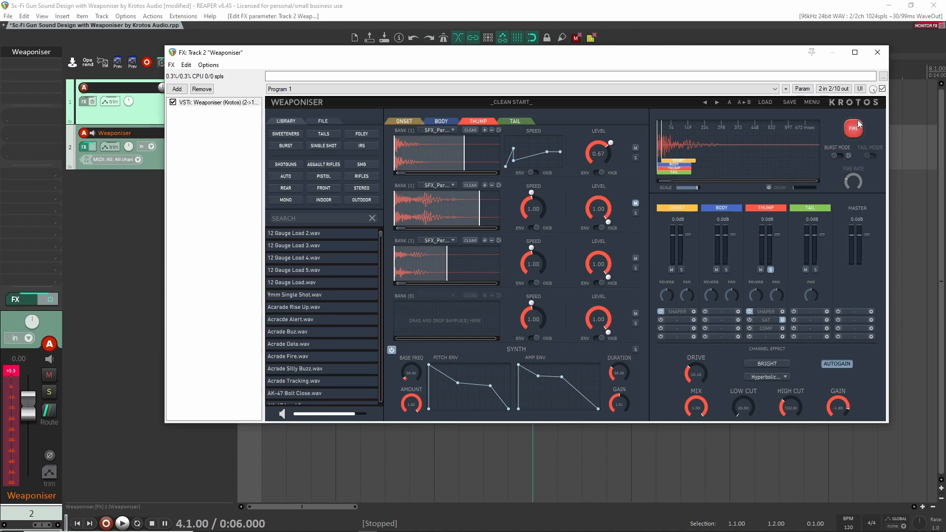
left_click(858, 125)
left_click(858, 125)
left_click(856, 126)
Switch the first thump sample's level to an envelope and shape it with an early peak and quick drop
left_click(599, 172)
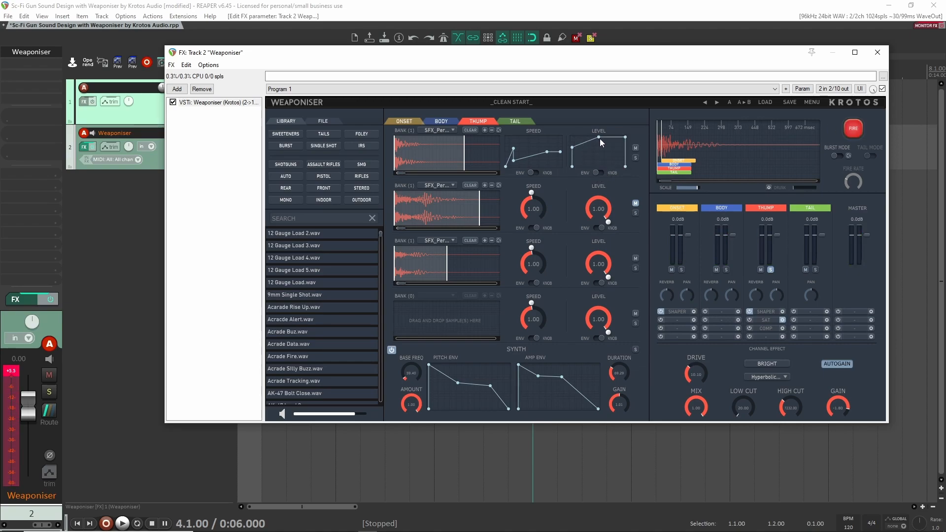
left_click_drag(598, 145, 597, 167)
left_click(860, 126)
left_click(577, 147)
left_click(855, 127)
left_click(855, 128)
left_click(855, 129)
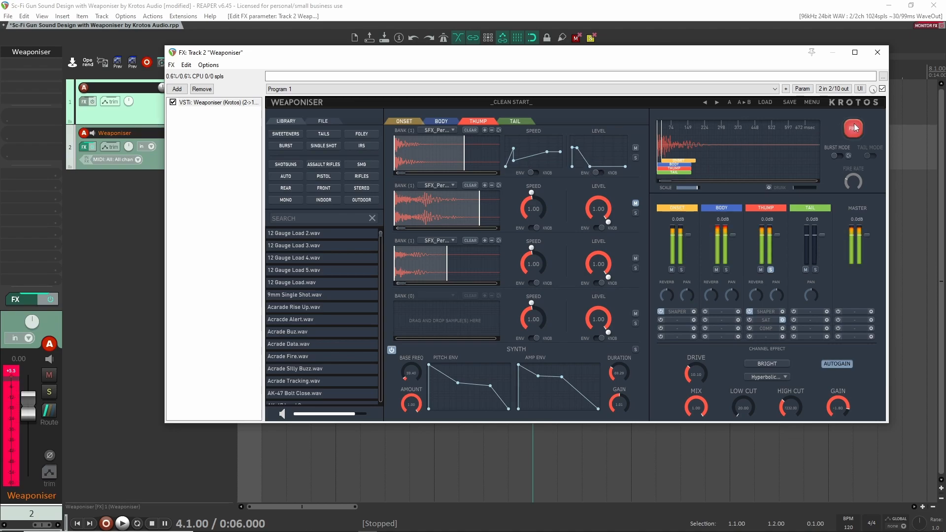
Refine the decay of the first thump sample's level envelope and audition the soloed layer repeatedly
left_click_drag(591, 168, 606, 166)
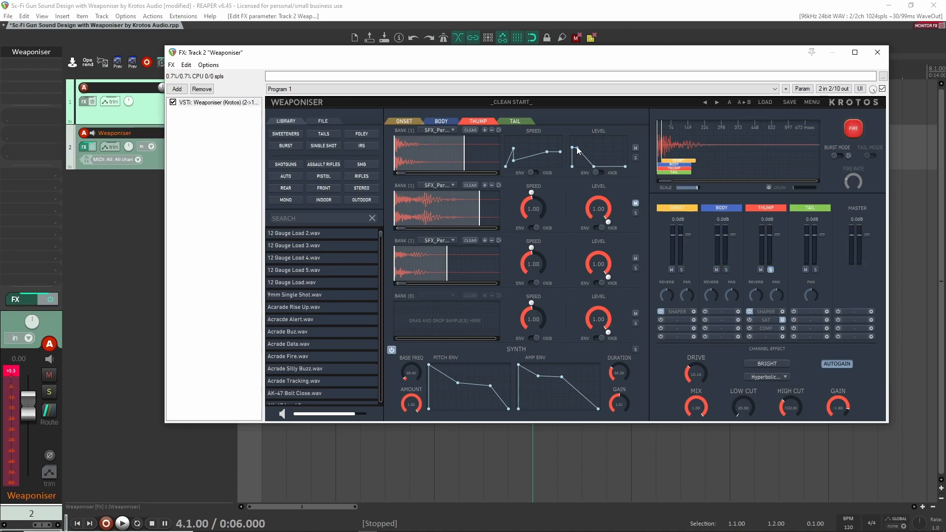
left_click(855, 128)
left_click(856, 128)
left_click(854, 127)
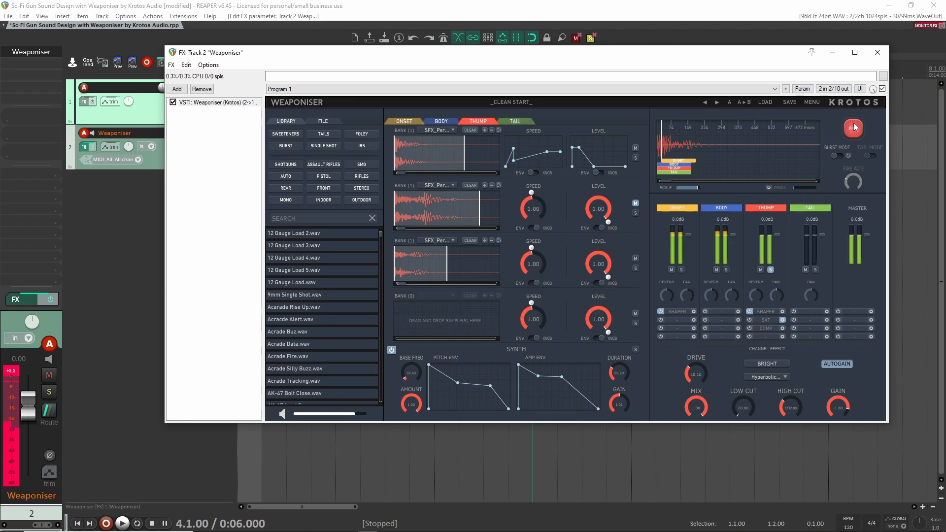
left_click(854, 127)
left_click(856, 128)
left_click(856, 127)
Release the Thump layer's solo, audition the full mix, and reset the Thump saturation's gain to 0
left_click(771, 270)
left_click(857, 128)
left_click(857, 127)
left_click(858, 127)
left_click(858, 127)
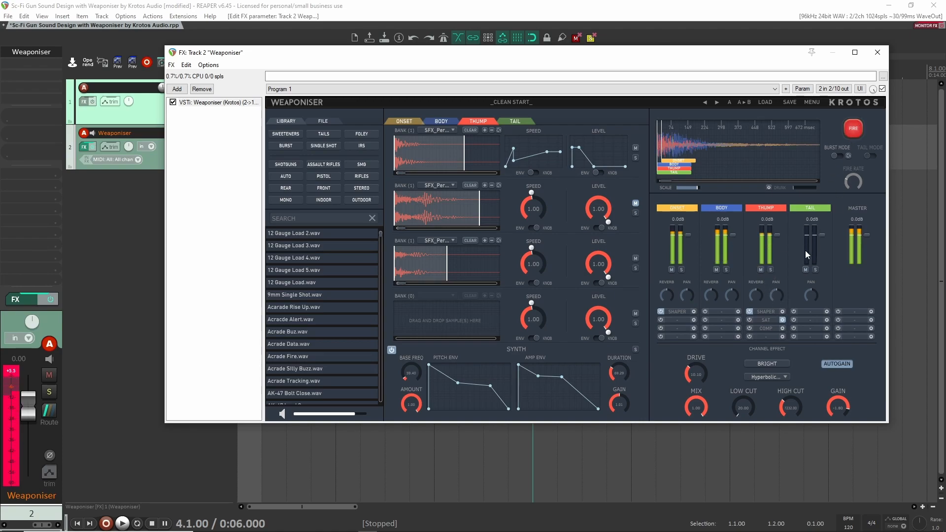
double_click(832, 401)
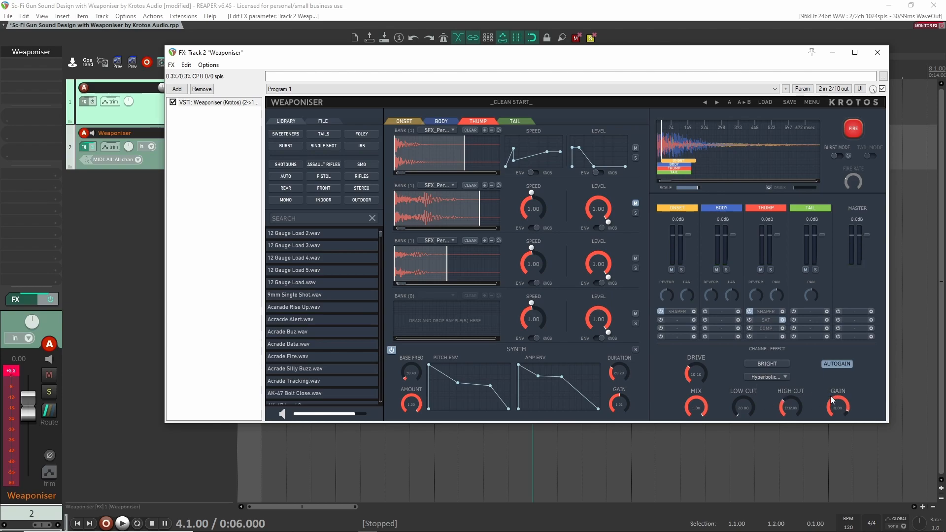
Audition the full mix and lower the Thump saturation's gain below 0 dB
left_click(848, 123)
left_click(848, 124)
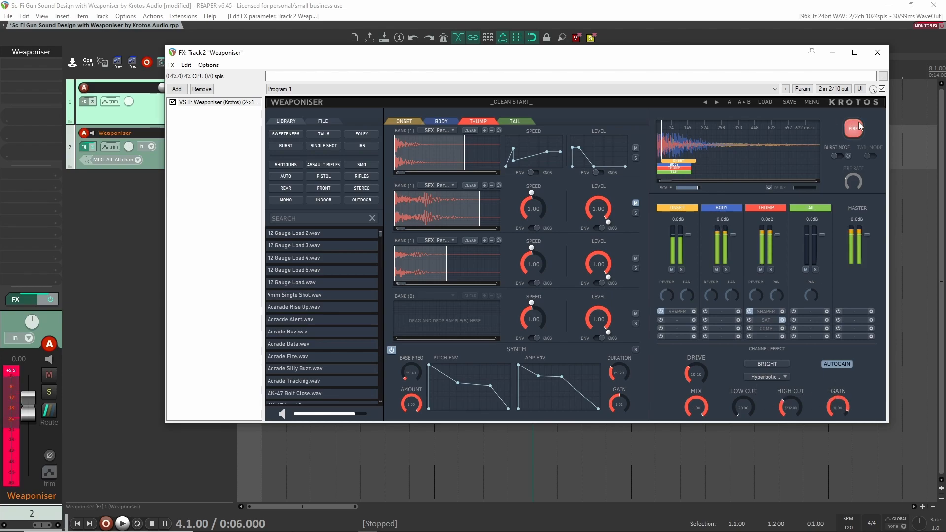
left_click(855, 126)
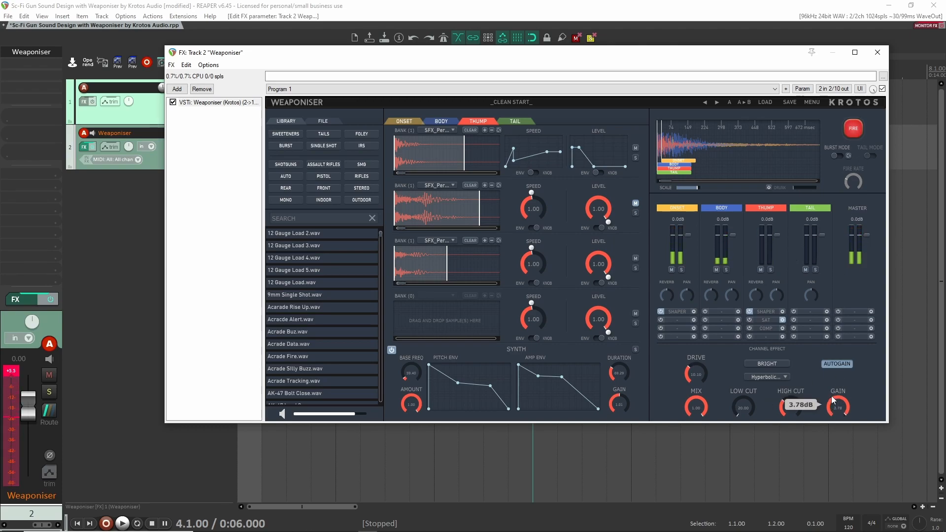
left_click_drag(831, 407, 830, 426)
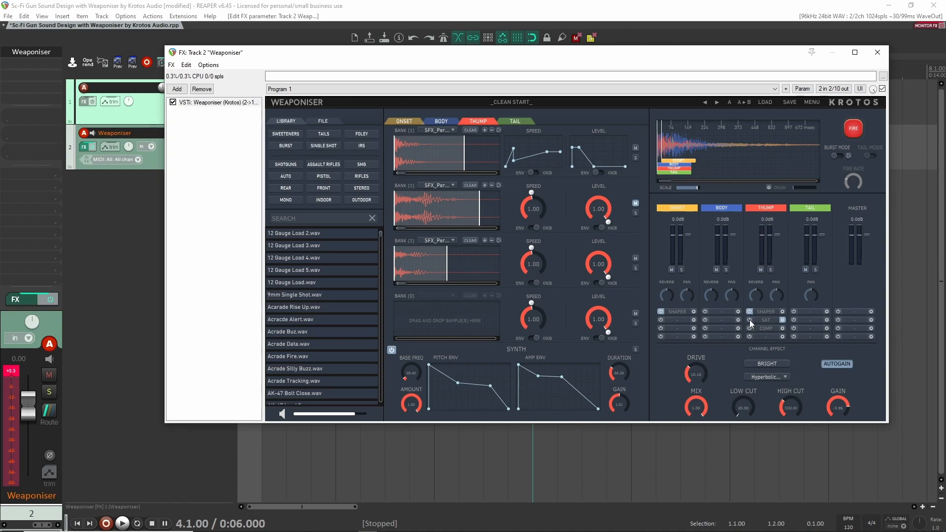
Solo the Thump layer and compare its sound with the saturation effect on and bypassed
left_click(771, 270)
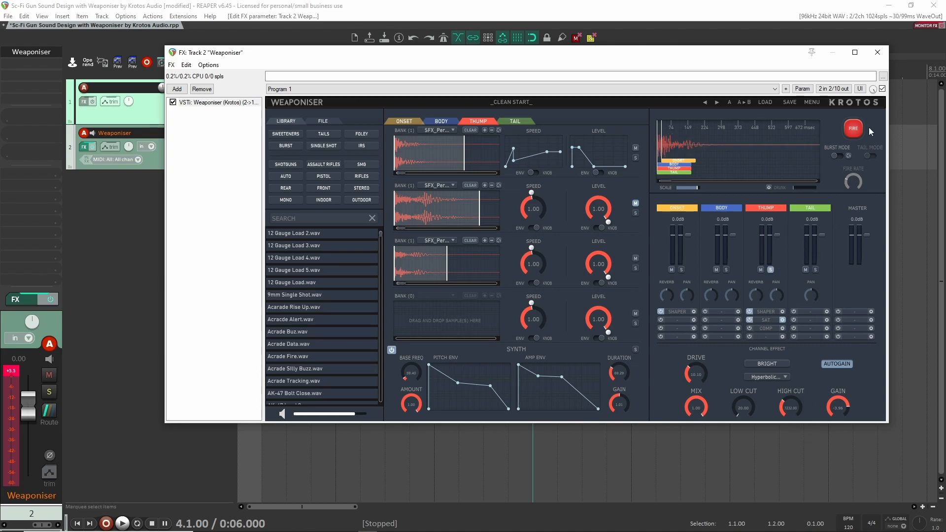
left_click(854, 128)
left_click(857, 124)
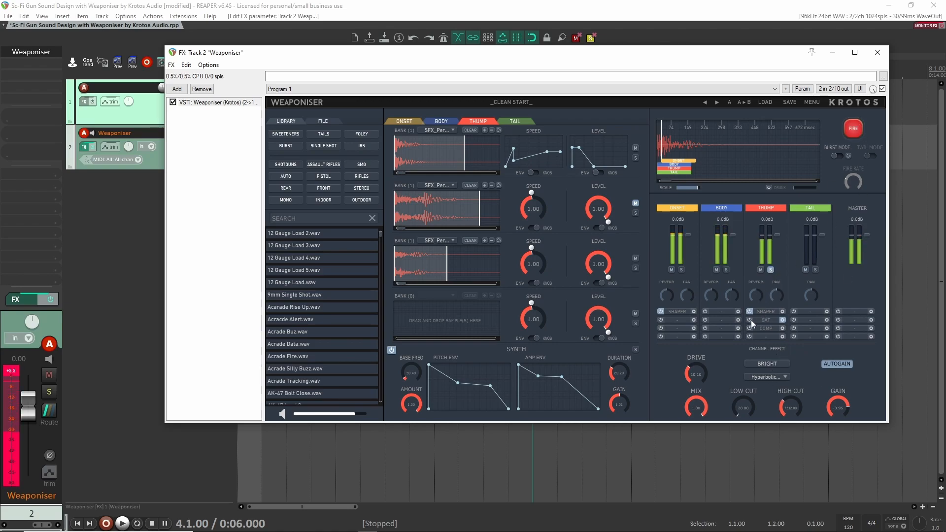
left_click(856, 126)
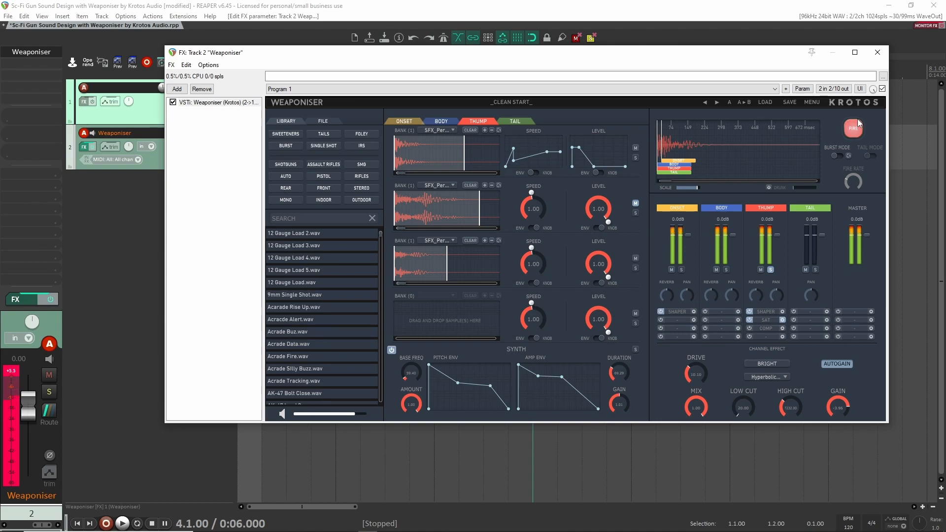
Raise the Thump saturation's high cut, audition the layer, and release its solo to hear the full mix
left_click_drag(789, 396, 789, 390)
left_click(855, 125)
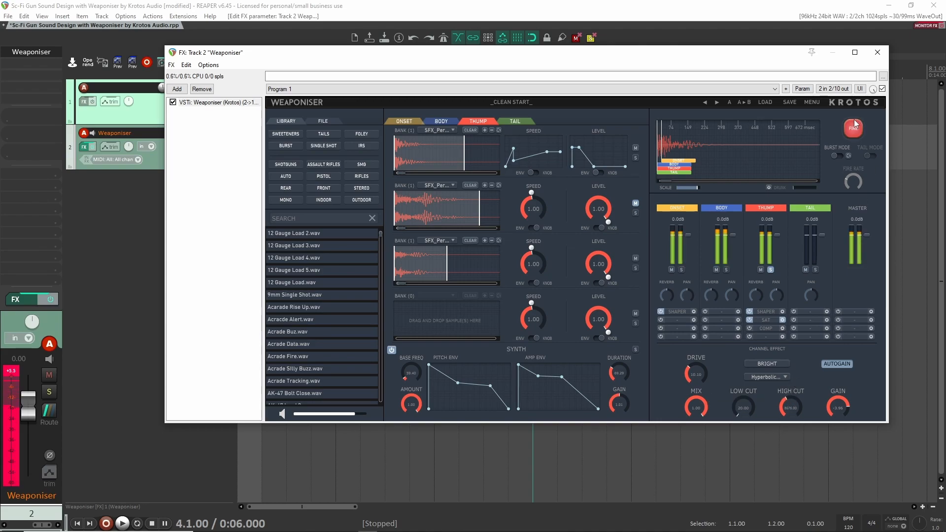
left_click(856, 125)
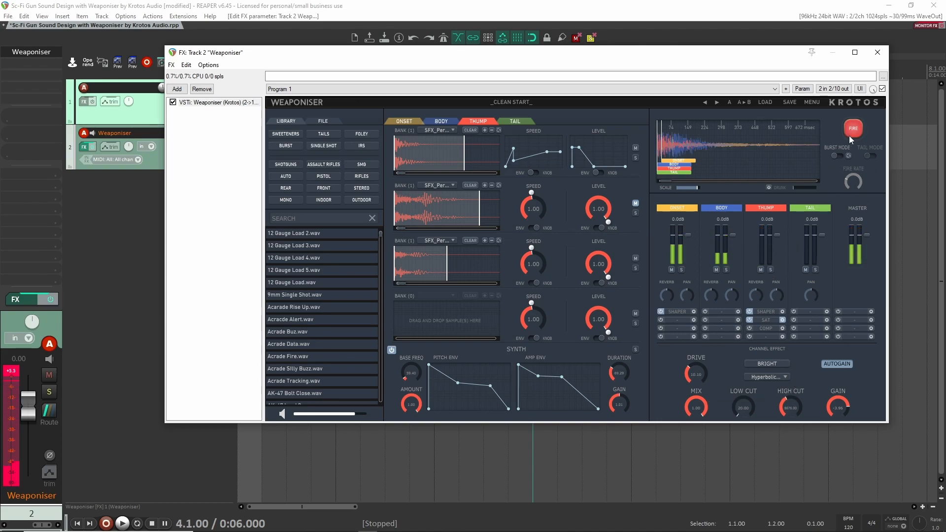
left_click(853, 127)
left_click(853, 128)
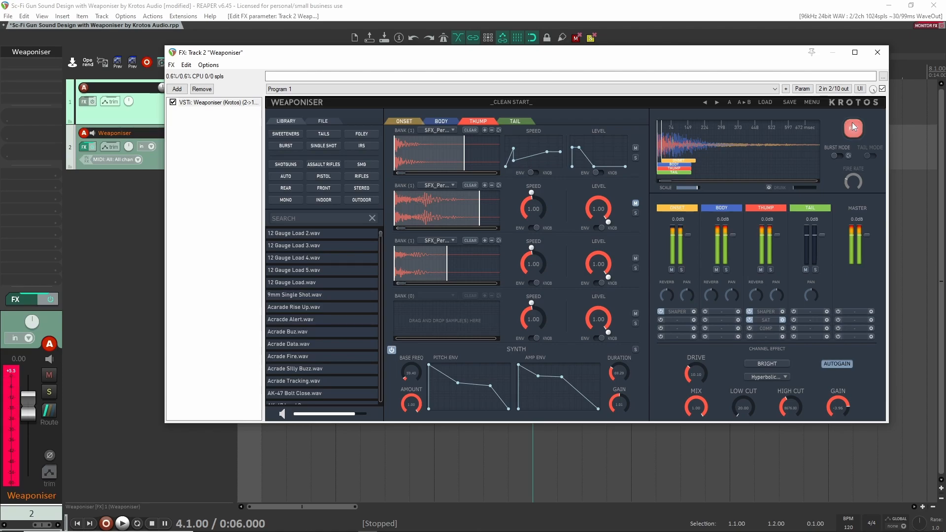
left_click(854, 129)
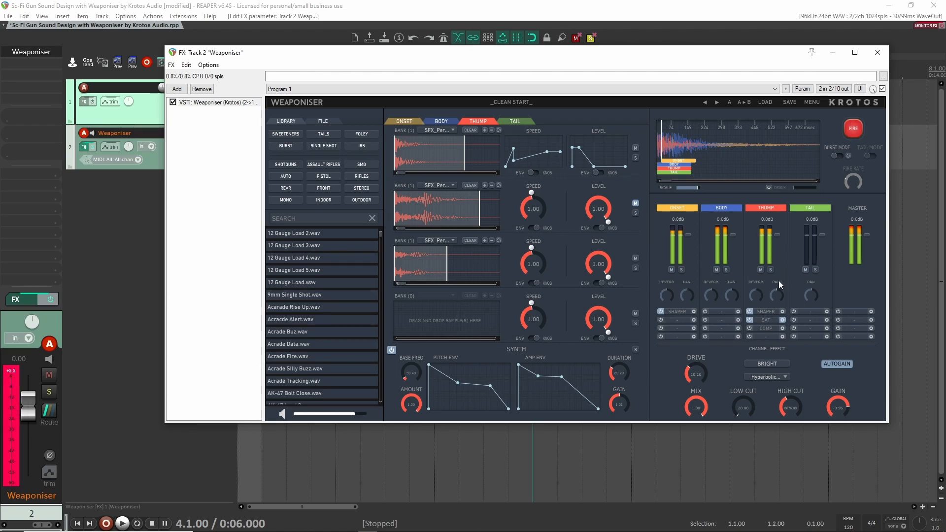
left_click(856, 125)
left_click(858, 124)
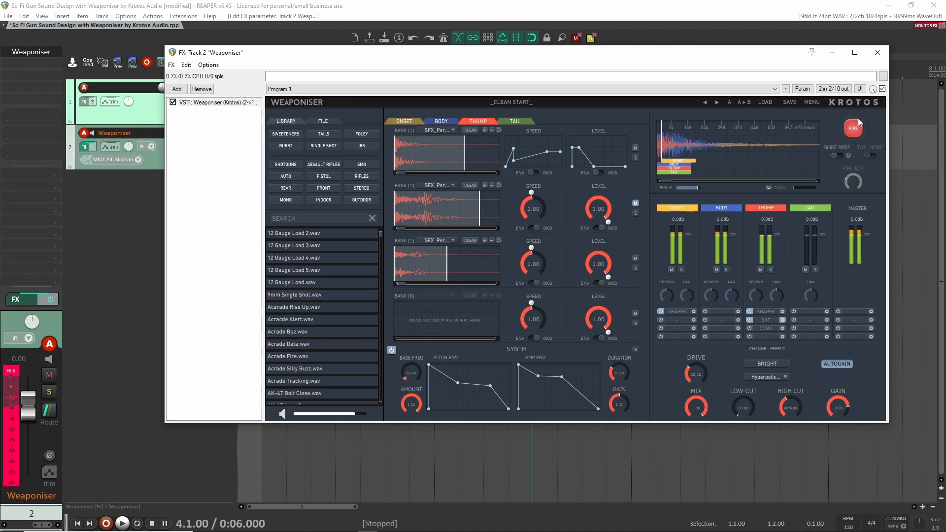
Raise the Thump synth's gain to 1.94 and audition the full mix
left_click_drag(619, 404, 626, 369)
left_click(855, 127)
left_click(855, 128)
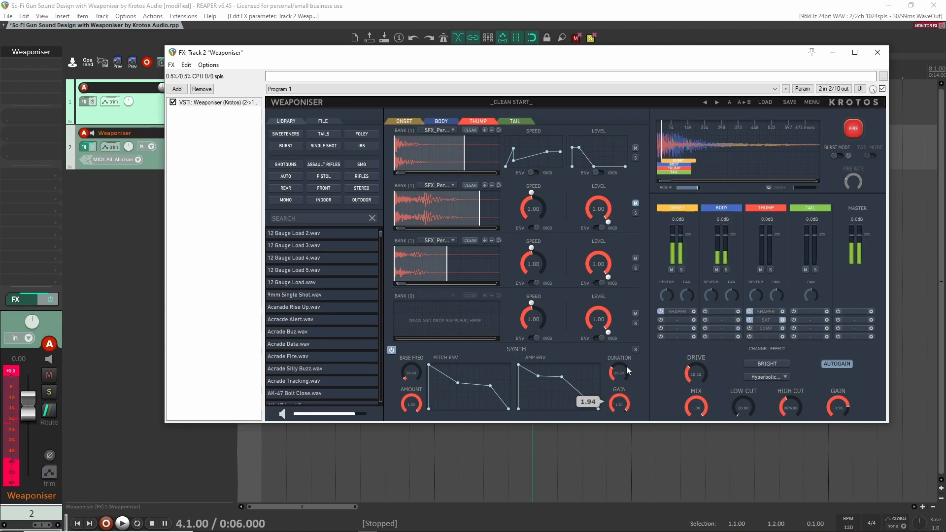
left_click(855, 122)
Solo the Thump layer and its synth, lower the synth's base frequency, and release the solos
left_click(770, 270)
left_click(859, 117)
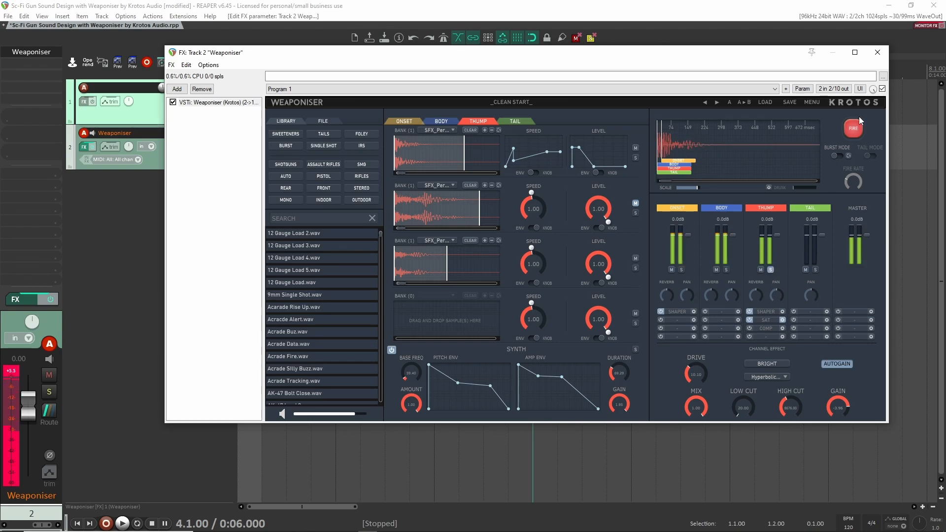
left_click(858, 123)
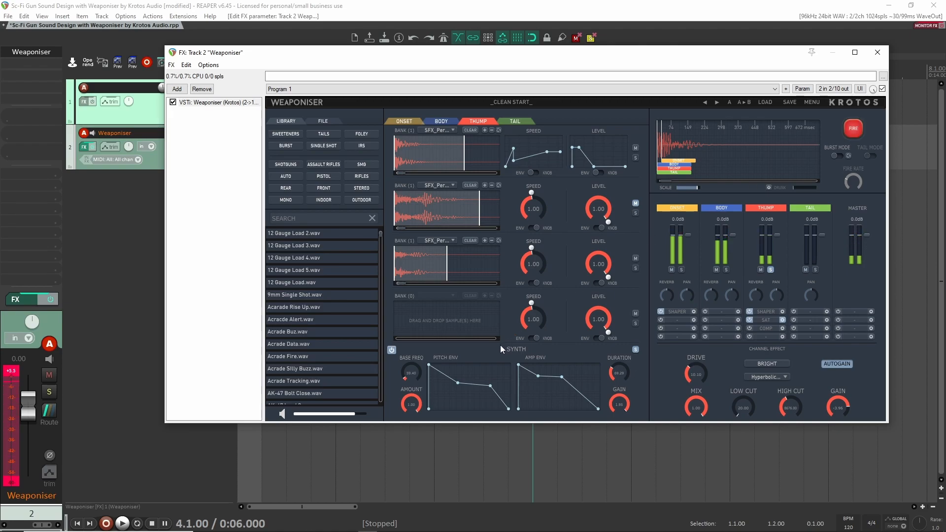
left_click_drag(405, 374, 411, 390)
left_click(853, 128)
left_click(855, 126)
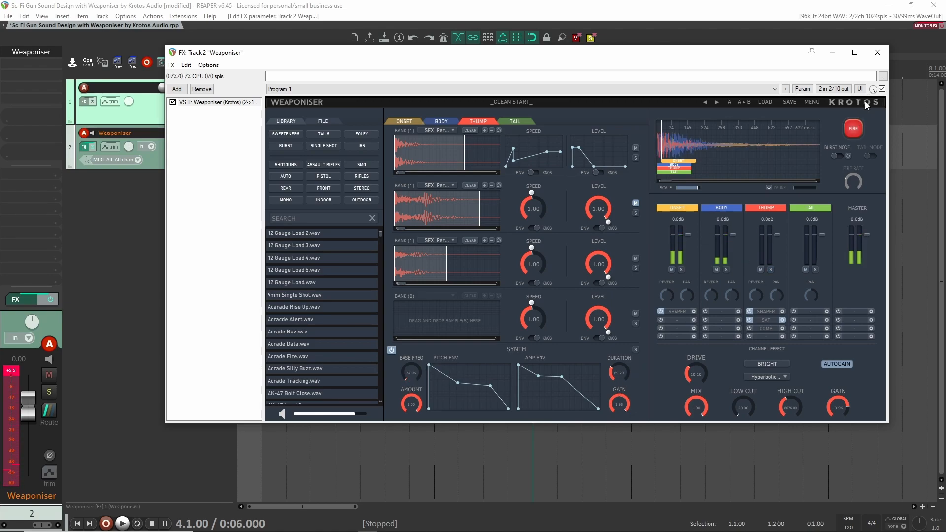
Audition the full mix repeatedly with the lowered Thump synth frequency
left_click(859, 126)
left_click(859, 126)
left_click(859, 125)
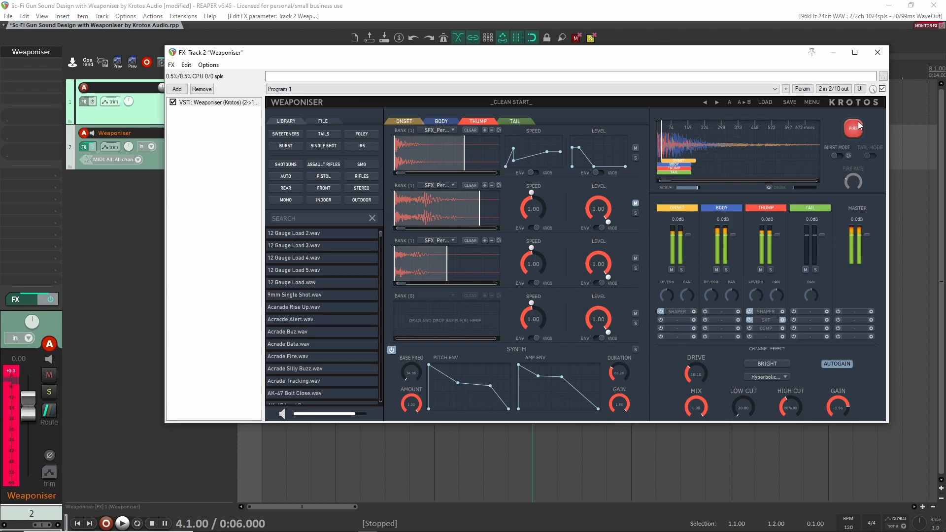
left_click(858, 122)
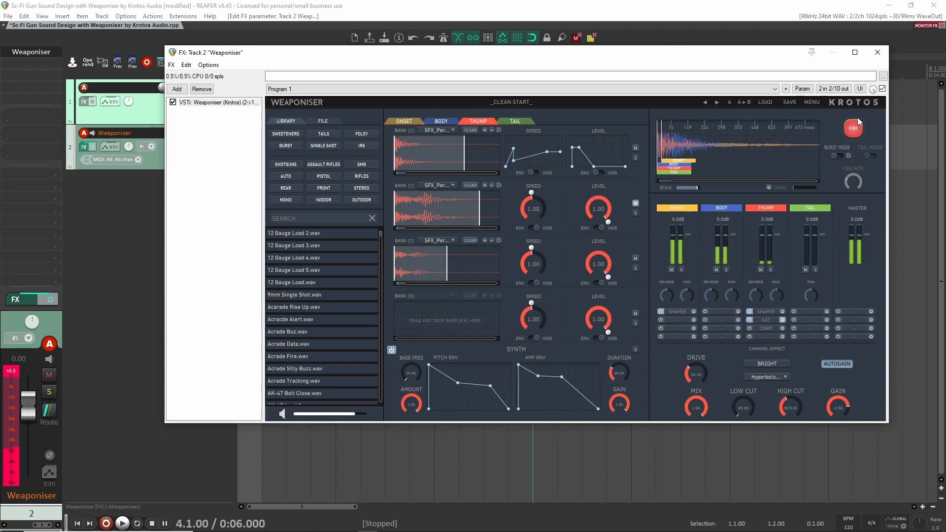
left_click(858, 122)
left_click(858, 122)
left_click(858, 122)
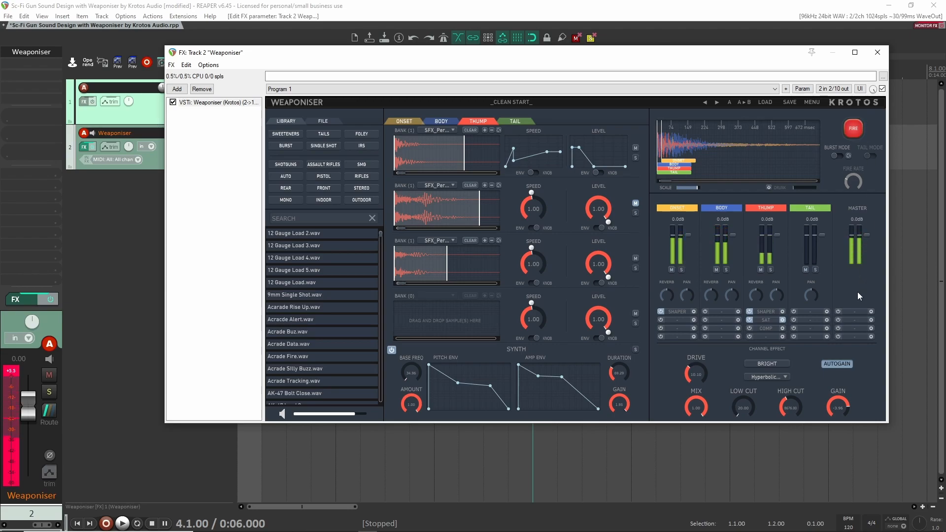
Add a compressor to the master channel, lower its threshold, lengthen its release, and audition the mix
left_click(851, 312)
left_click(859, 328)
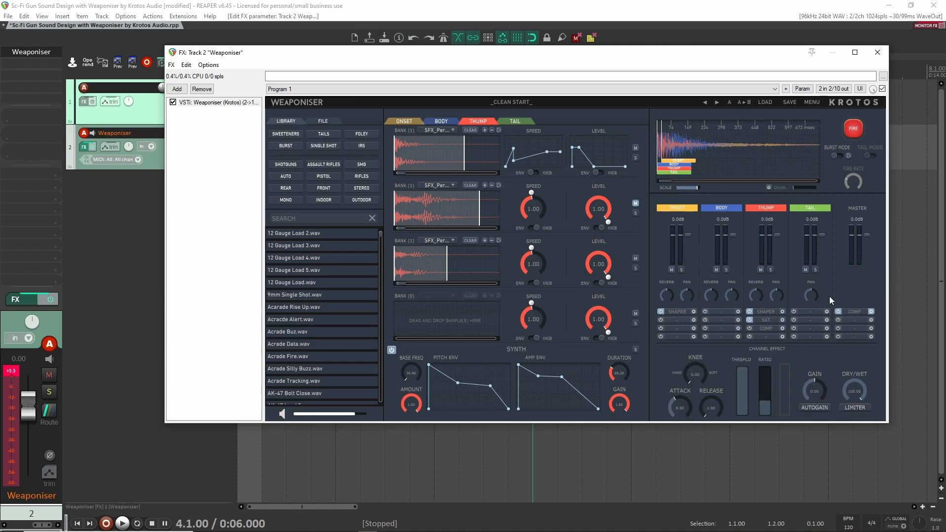
left_click_drag(747, 373, 745, 386)
left_click_drag(675, 399, 705, 394)
left_click(853, 123)
left_click(853, 124)
left_click(860, 125)
left_click(860, 124)
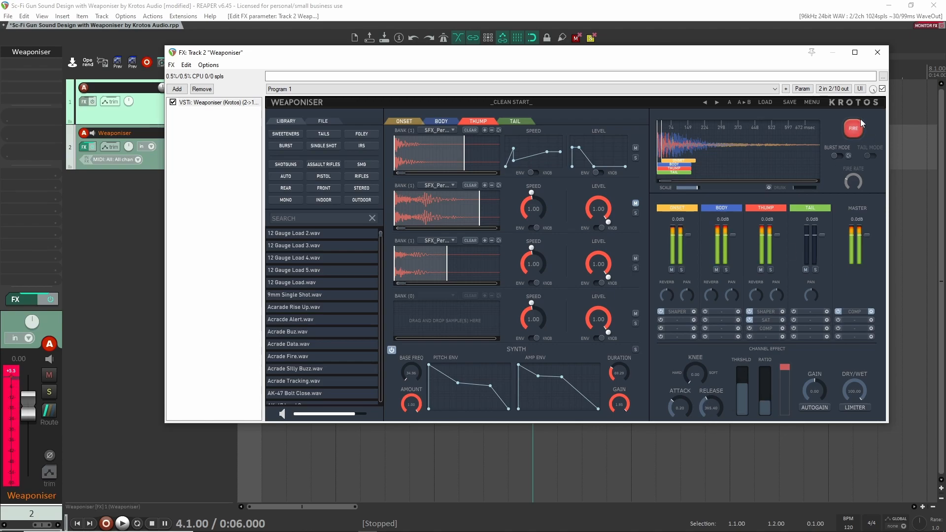
left_click(860, 124)
Slightly lengthen the master compressor's attack, audition the mix, and enable the compressor's autogain
left_click_drag(675, 405, 683, 391)
left_click(855, 127)
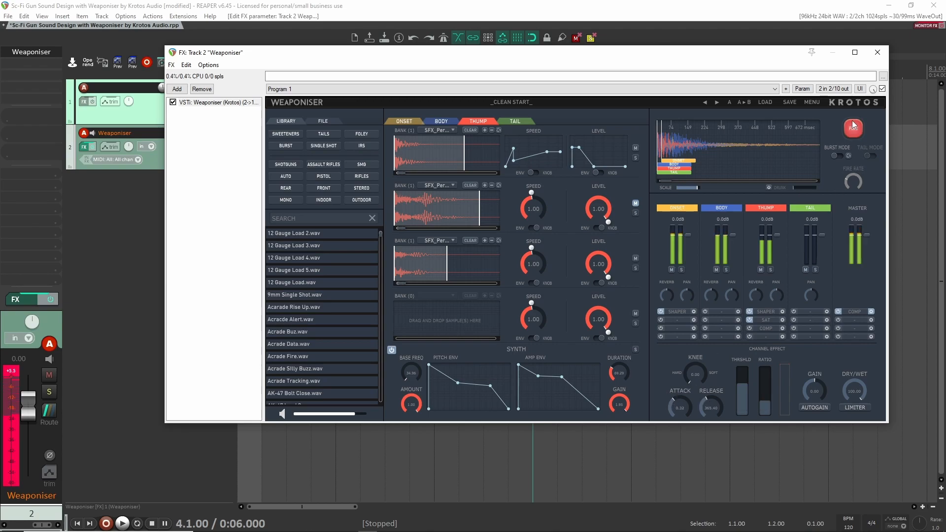
left_click(855, 126)
left_click(854, 127)
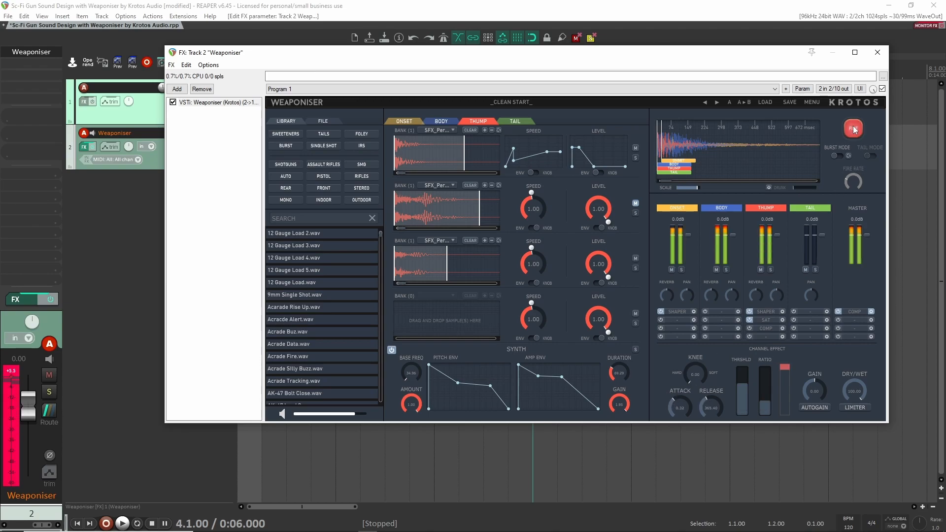
left_click(859, 126)
left_click(859, 126)
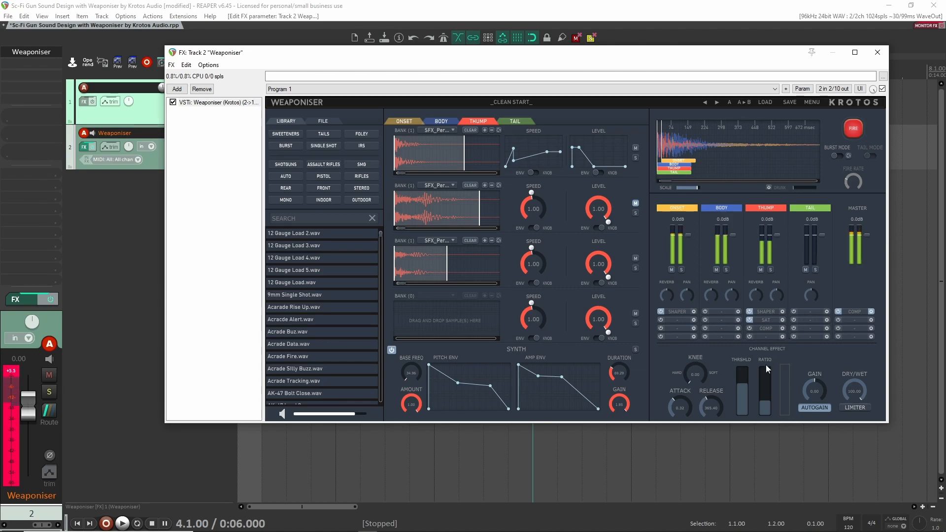
Set the master compressor's ratio to about 2.98:1 and audition the mix
left_click(765, 397)
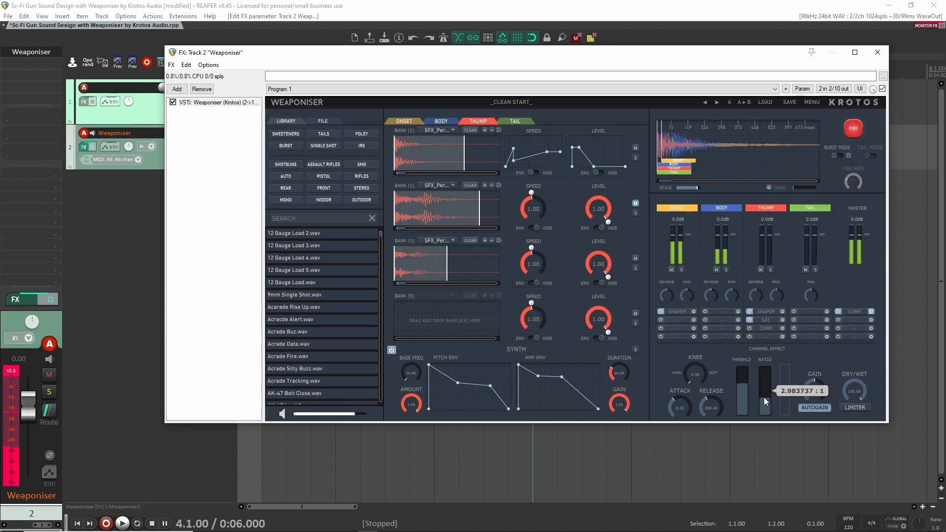
left_click(852, 127)
left_click(852, 127)
left_click(852, 127)
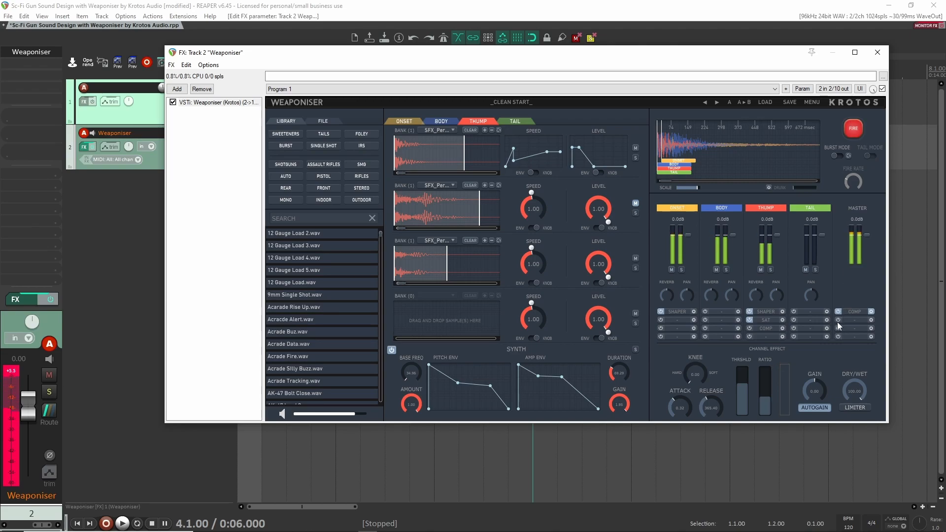
left_click(858, 125)
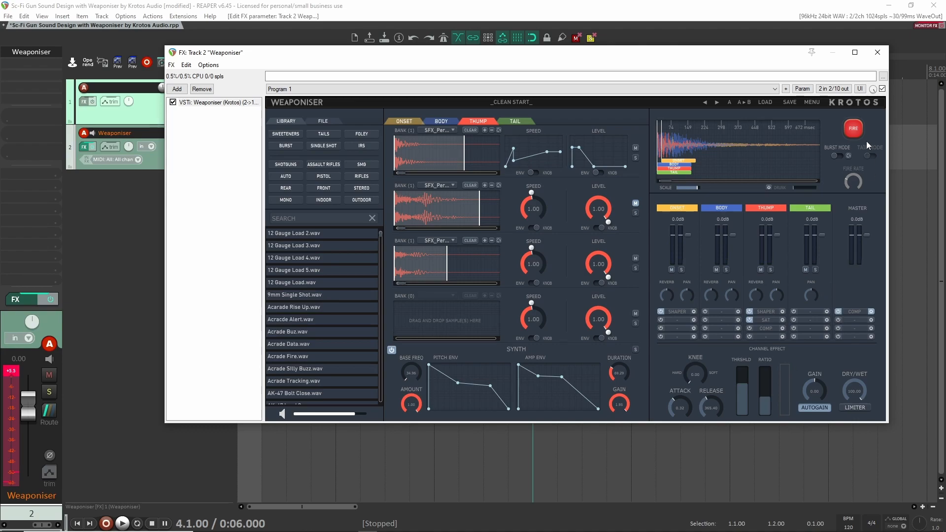
left_click(856, 126)
left_click(856, 126)
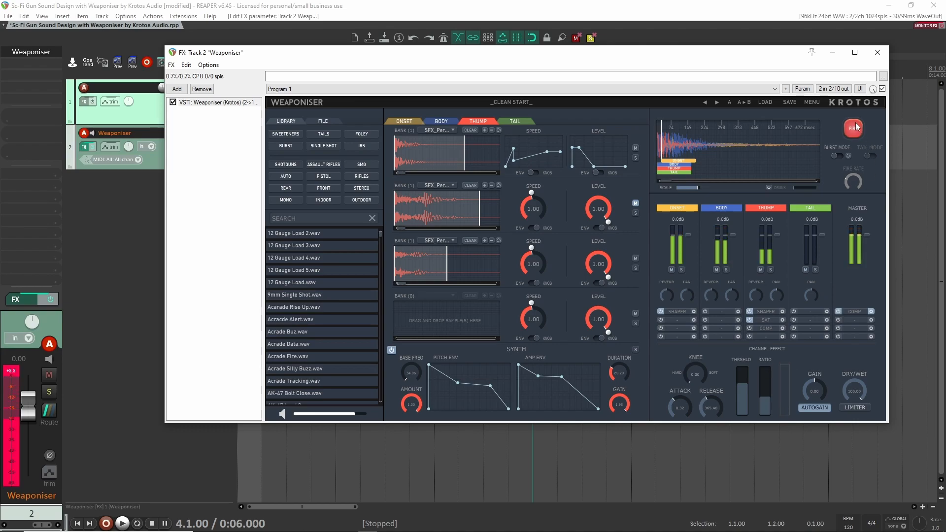
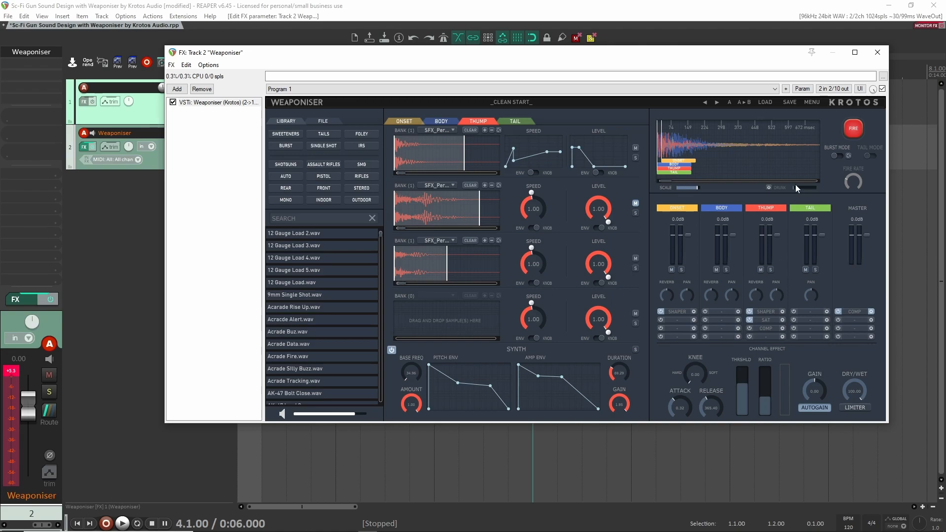
Audition the compressed full mix with several repeated shots
left_click(856, 126)
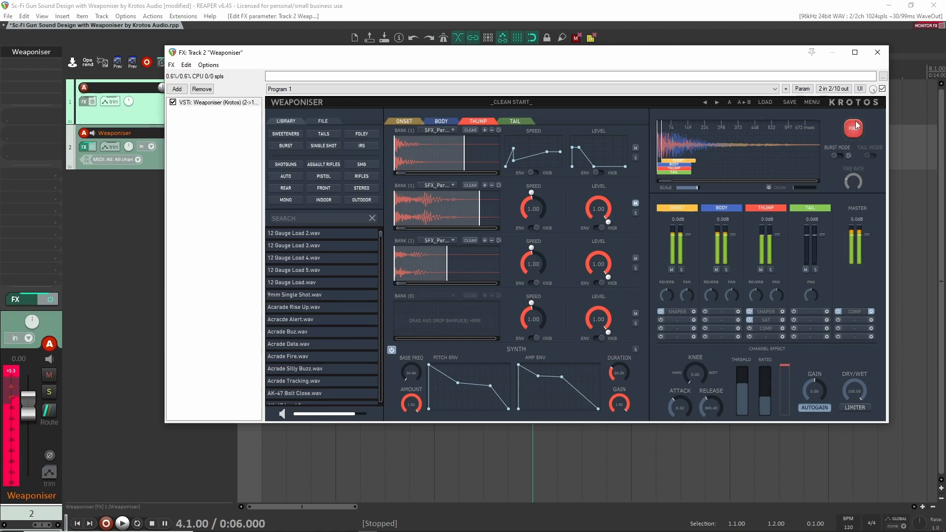
left_click(855, 127)
left_click(855, 126)
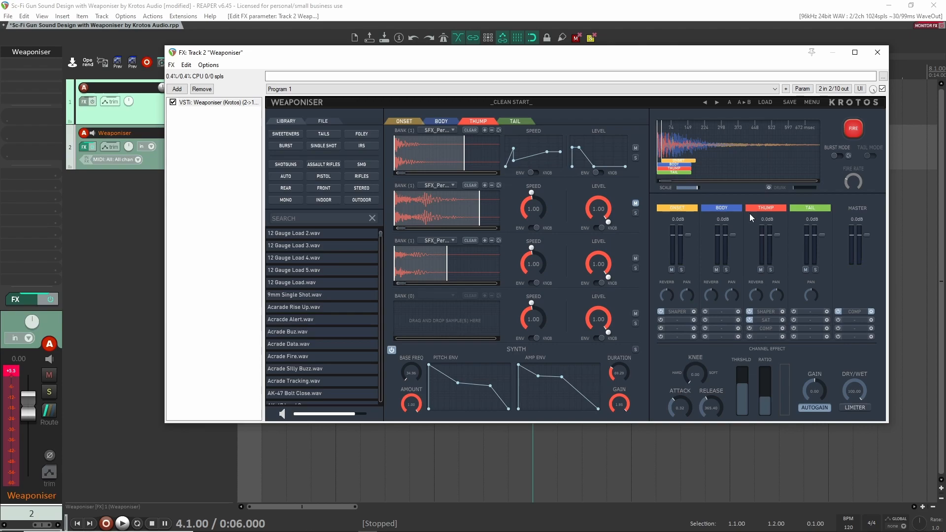
left_click(852, 126)
left_click(852, 126)
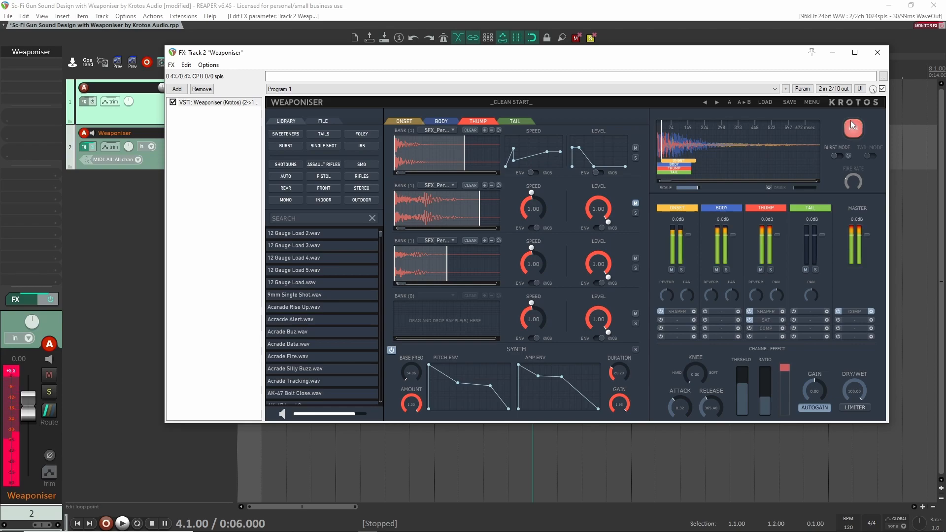
left_click(853, 125)
left_click(853, 125)
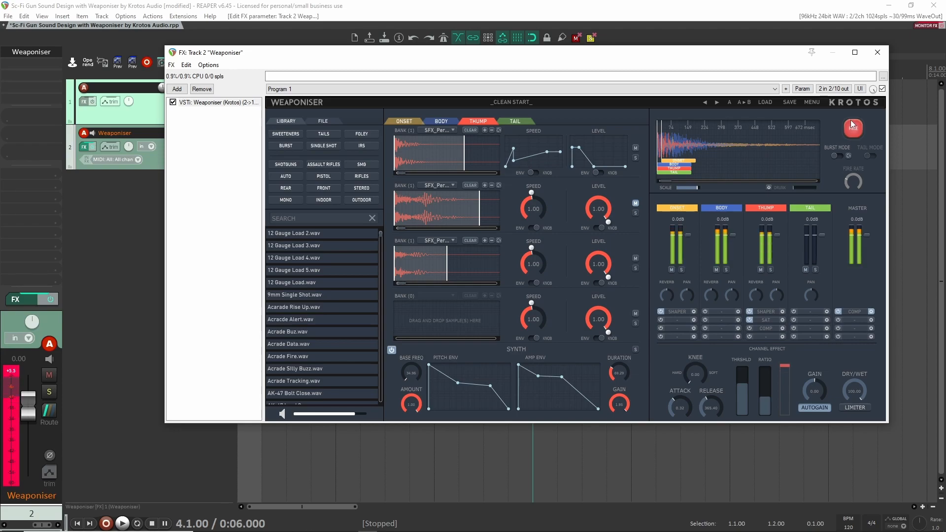
Raise the master compressor's ratio to near the upper end of its range and audition the mix
left_click_drag(762, 396, 765, 370)
left_click(853, 126)
left_click(853, 125)
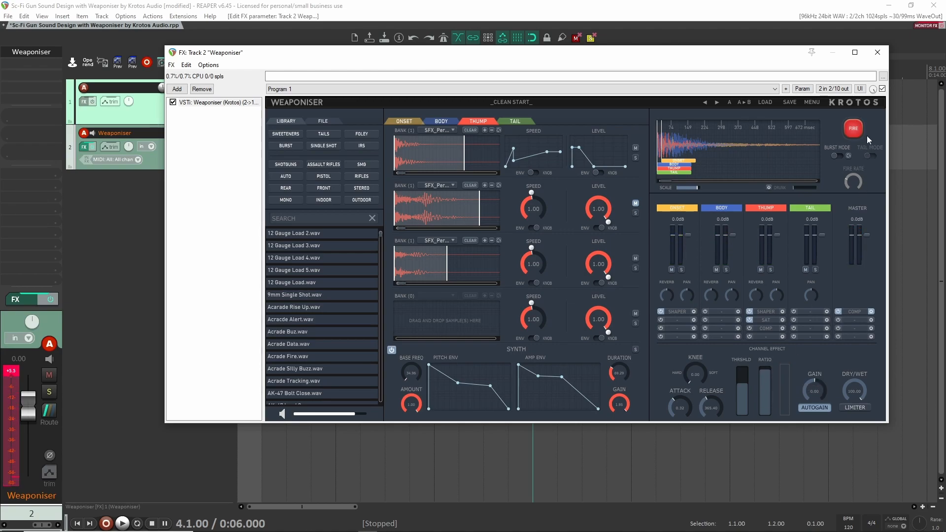
left_click(853, 126)
Reduce the master compressor's dry/wet mix and threshold slightly, and audition the result
left_click_drag(849, 389, 823, 390)
left_click(739, 389)
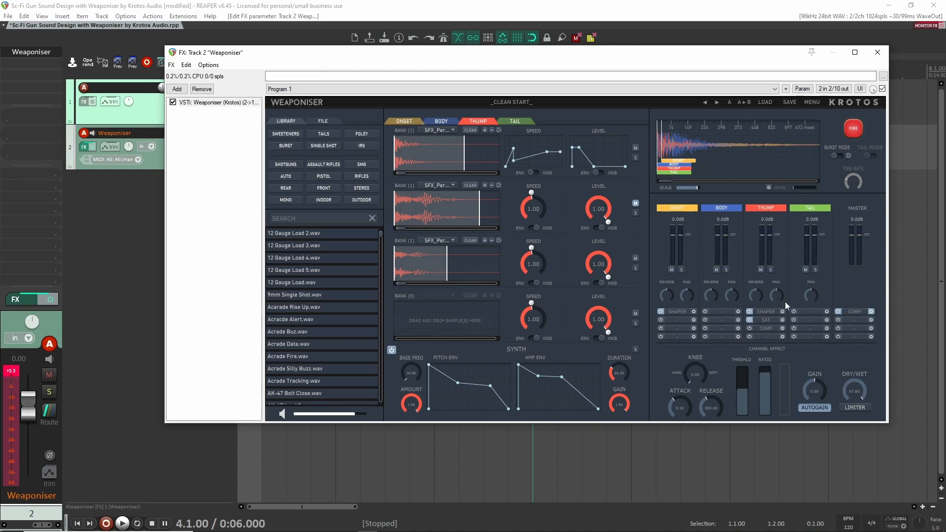
left_click(858, 129)
left_click(858, 130)
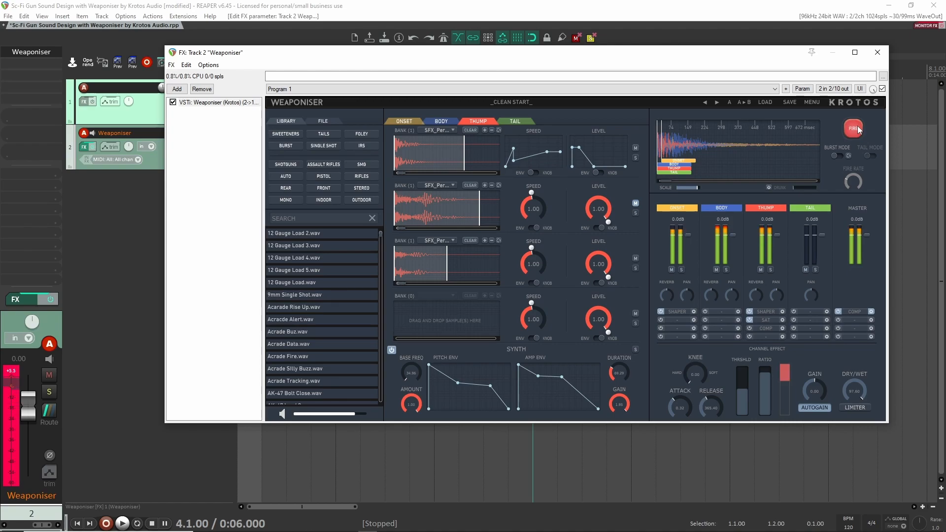
Lower the master compressor's dry/wet mix to about 40 and audition the result
left_click_drag(854, 390, 843, 449)
left_click(852, 127)
left_click_drag(859, 385, 845, 399)
left_click(857, 125)
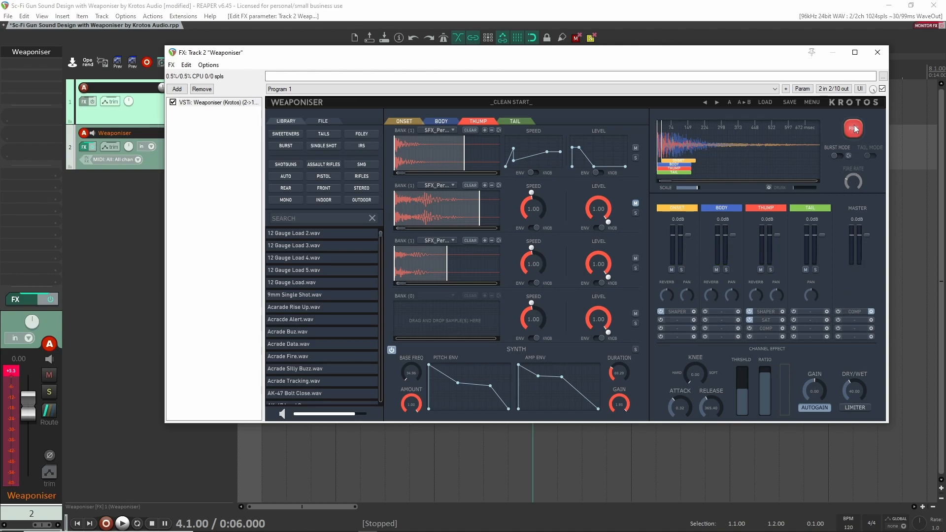
left_click(854, 129)
Compare shots with the master compressor bypassed and enabled
left_click(838, 312)
left_click(855, 129)
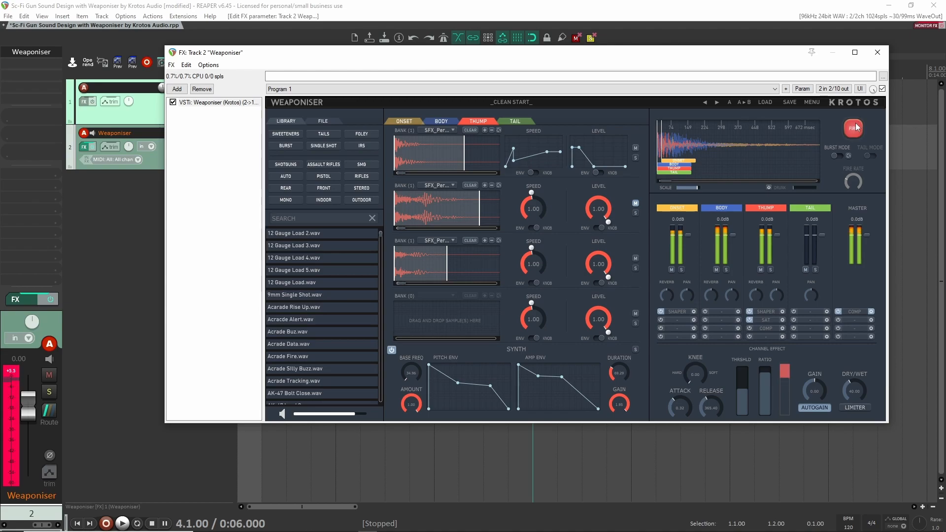
left_click(839, 312)
left_click(838, 312)
left_click(855, 129)
left_click(857, 131)
left_click(855, 127)
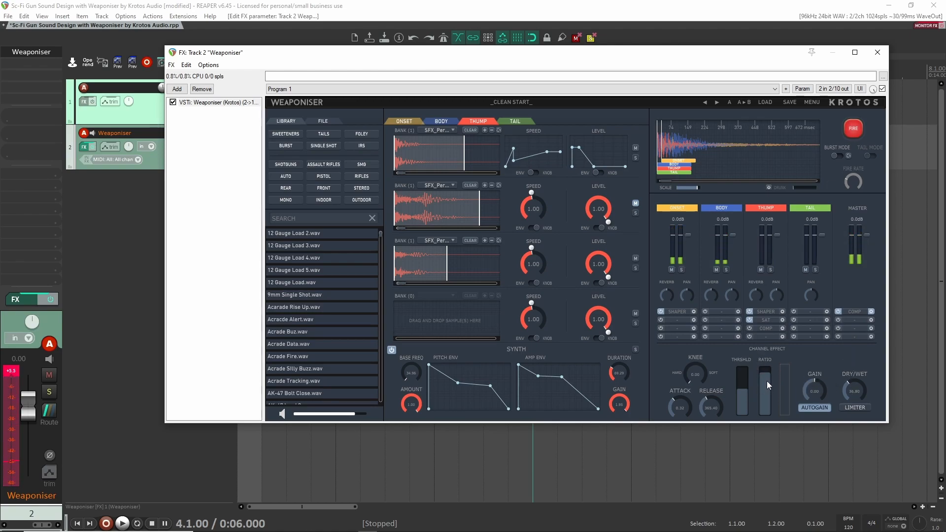
Raise the master compressor's threshold slightly and audition the mix with repeated shots
left_click_drag(746, 387, 747, 384)
left_click(856, 124)
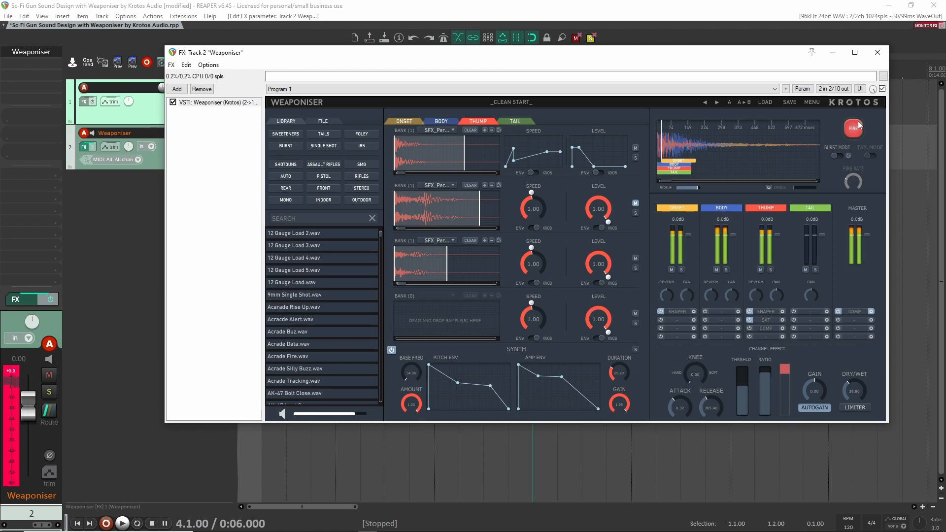
left_click(858, 119)
left_click(859, 120)
left_click(858, 119)
left_click(859, 120)
left_click(856, 119)
left_click(857, 119)
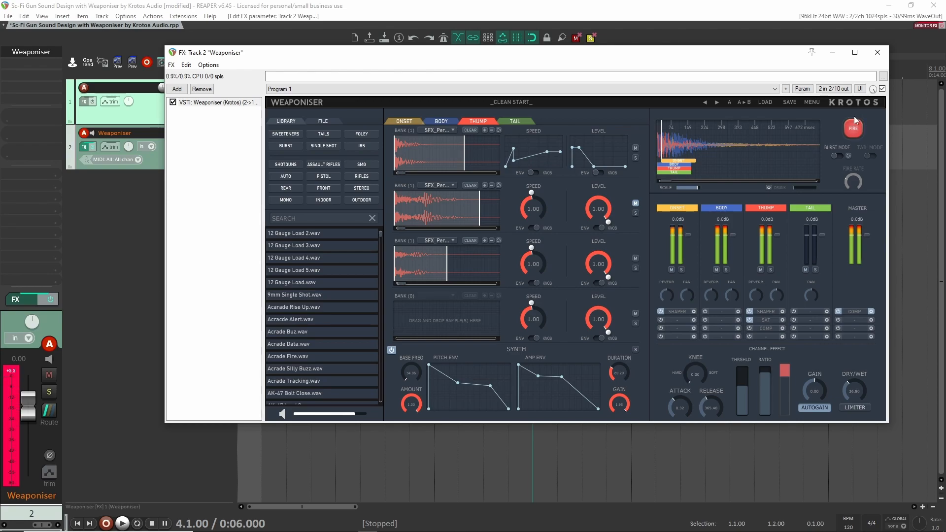
In the onset layer, audition the mix with the fourth sample muted and unmuted
left_click(404, 121)
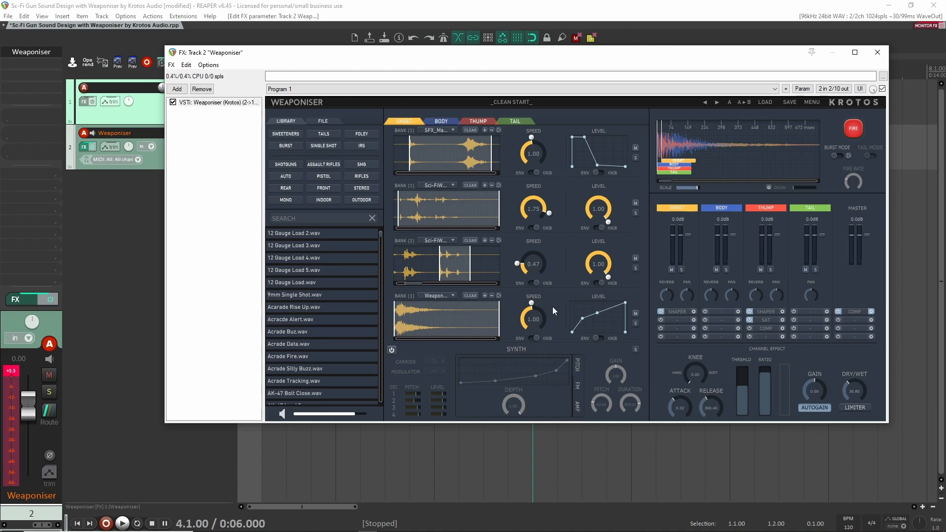
left_click(855, 126)
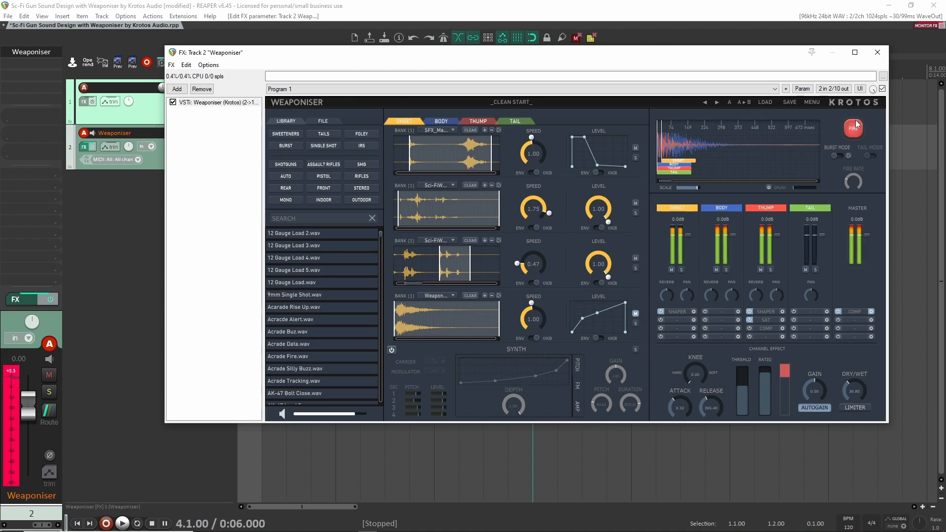
left_click(855, 126)
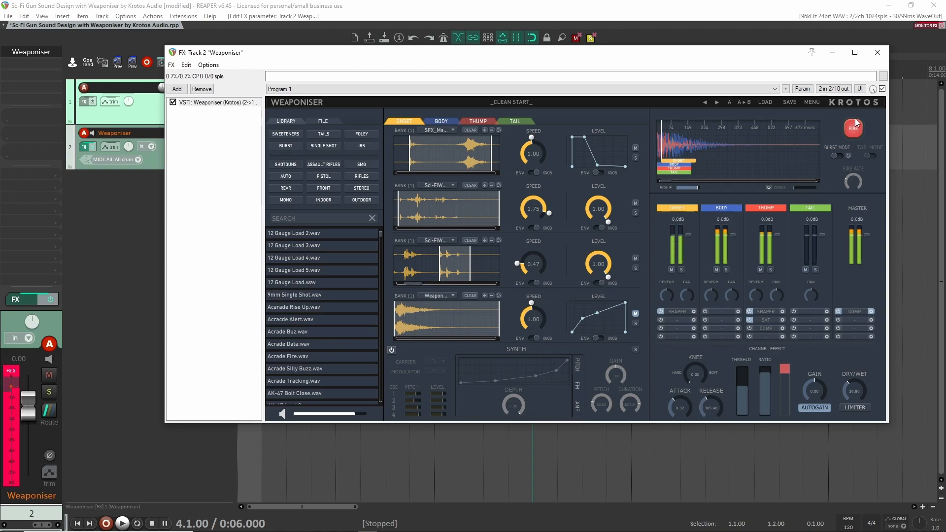
left_click(636, 315)
left_click(856, 128)
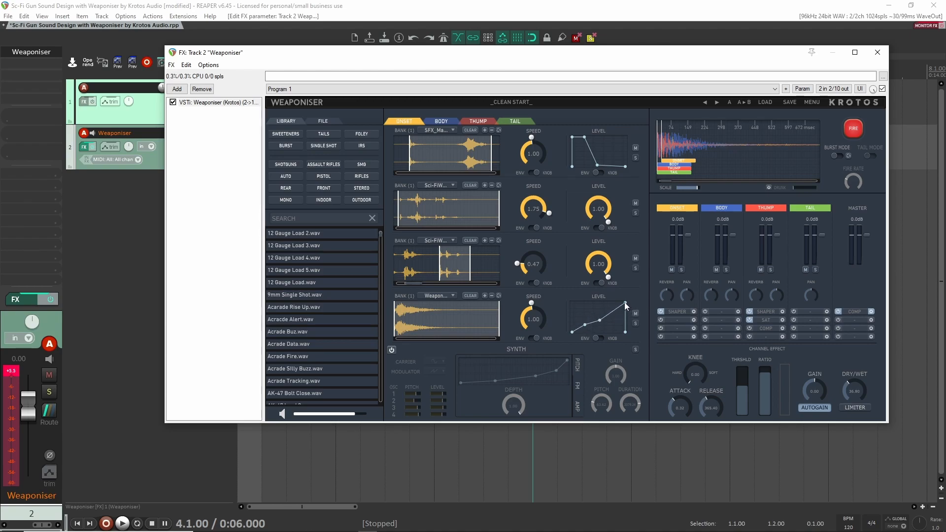
Give the fourth onset sample a falling speed envelope, lower the end of its level envelope, and audition the shots
left_click(853, 130)
left_click(853, 130)
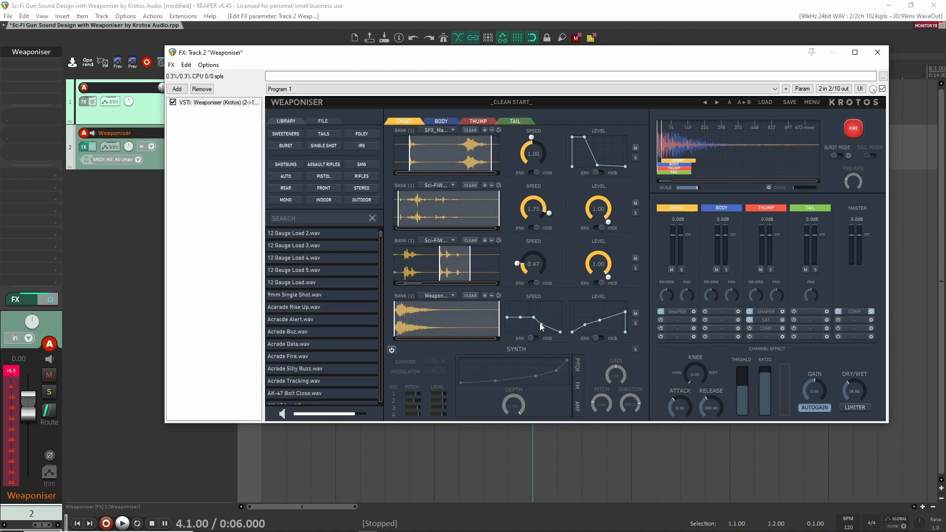
left_click(853, 130)
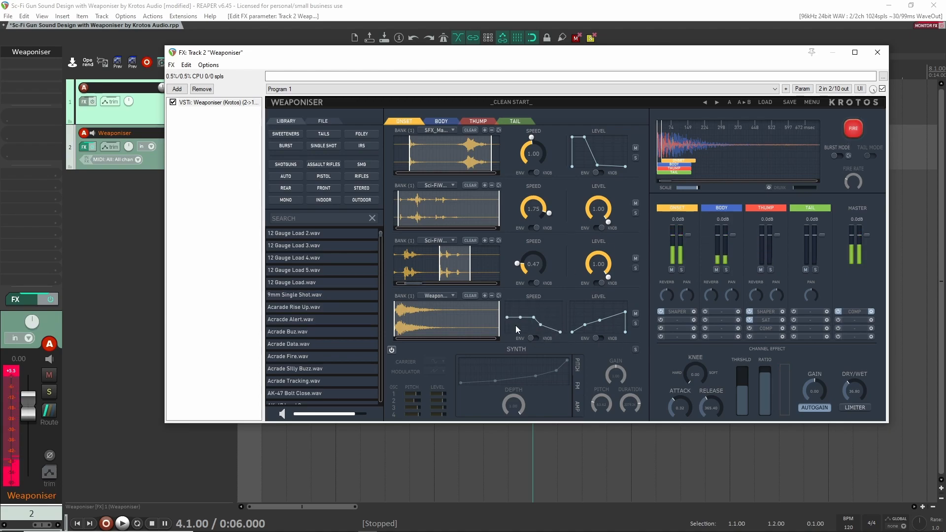
left_click(852, 128)
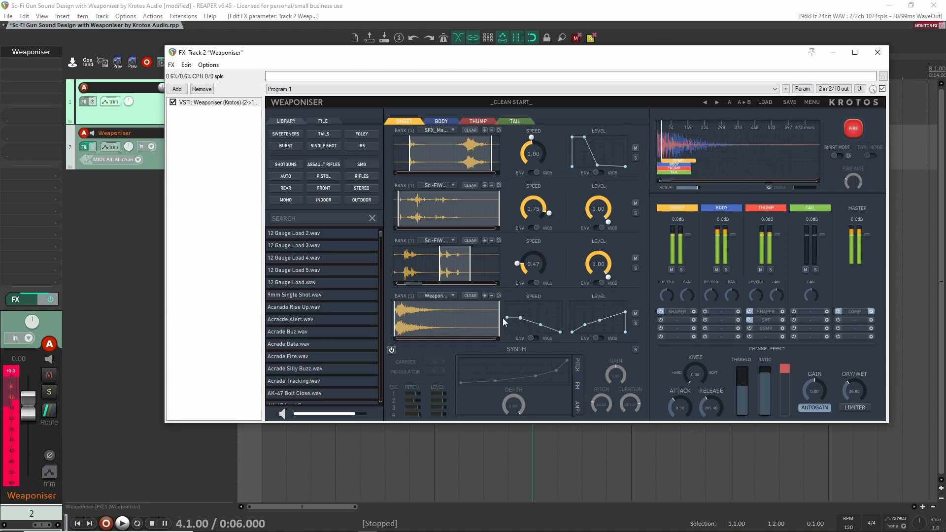
left_click(852, 129)
Shorten the fourth onset sample's end and reshape its speed envelope into an early peak with a gradual fall, auditioning the changes
left_click_drag(474, 318, 471, 318)
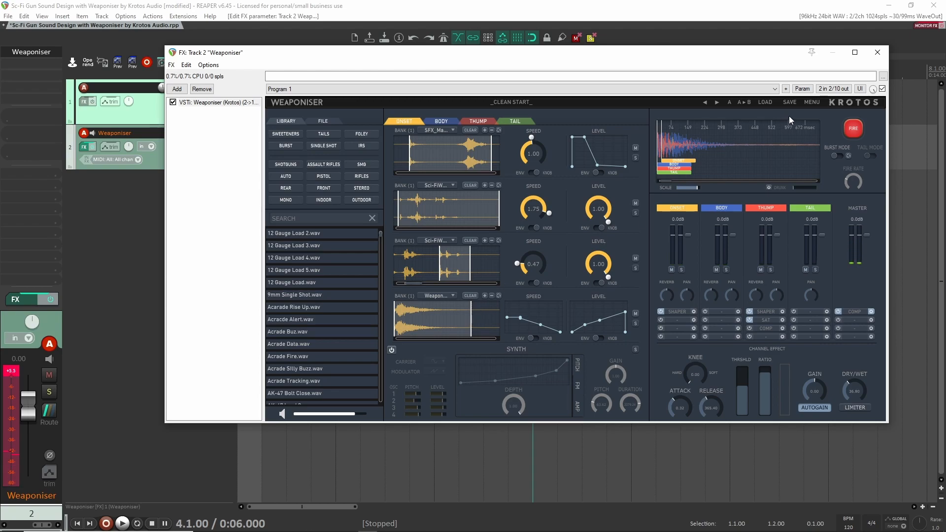
left_click(858, 125)
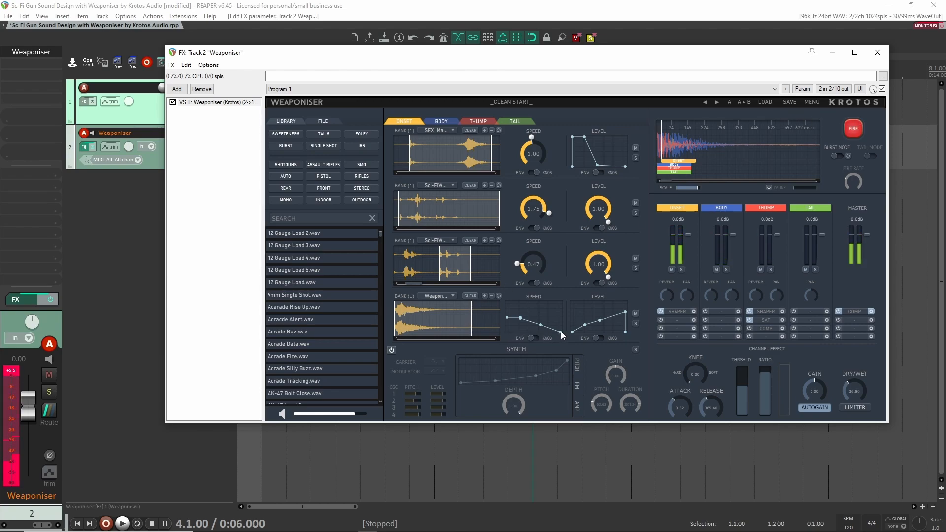
left_click_drag(561, 333, 567, 318)
left_click(856, 129)
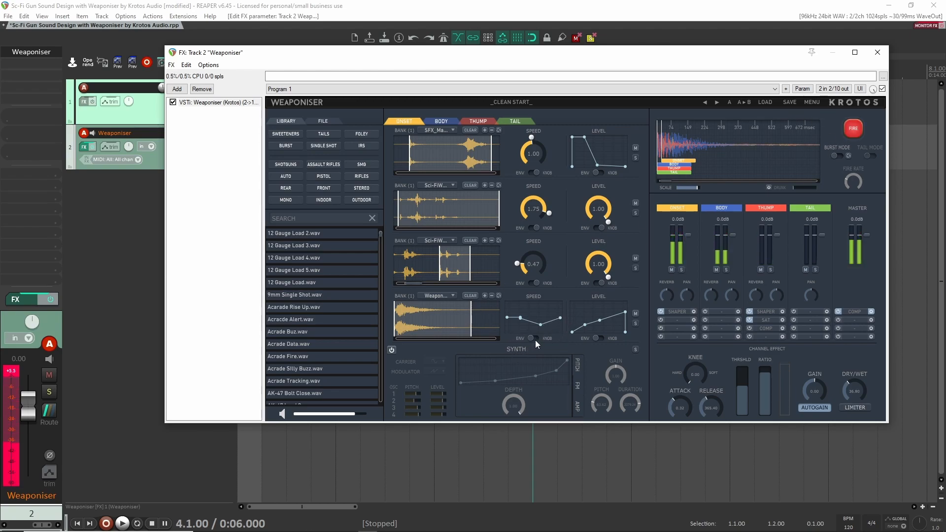
left_click(846, 129)
left_click(849, 127)
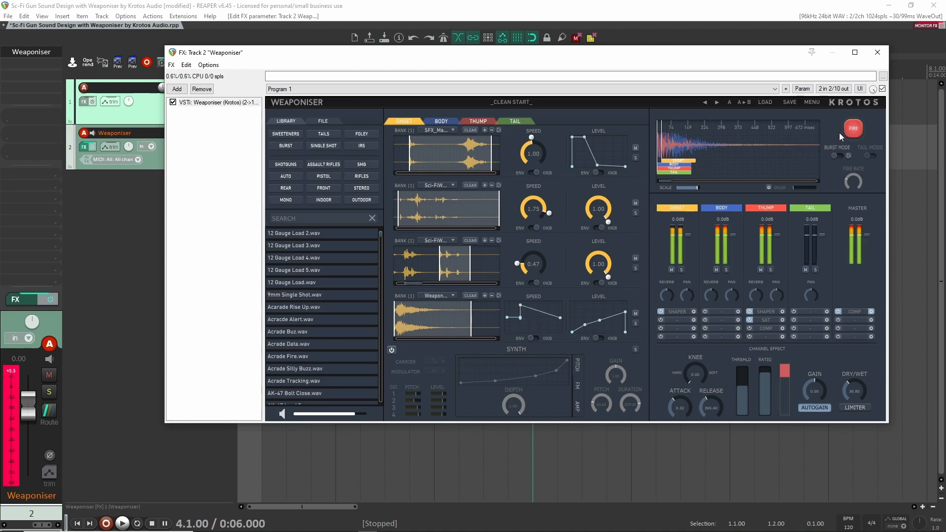
Solo the fourth onset sample, audition it with several shots, and clear the sample and onset channel solos
left_click(635, 323)
left_click(856, 125)
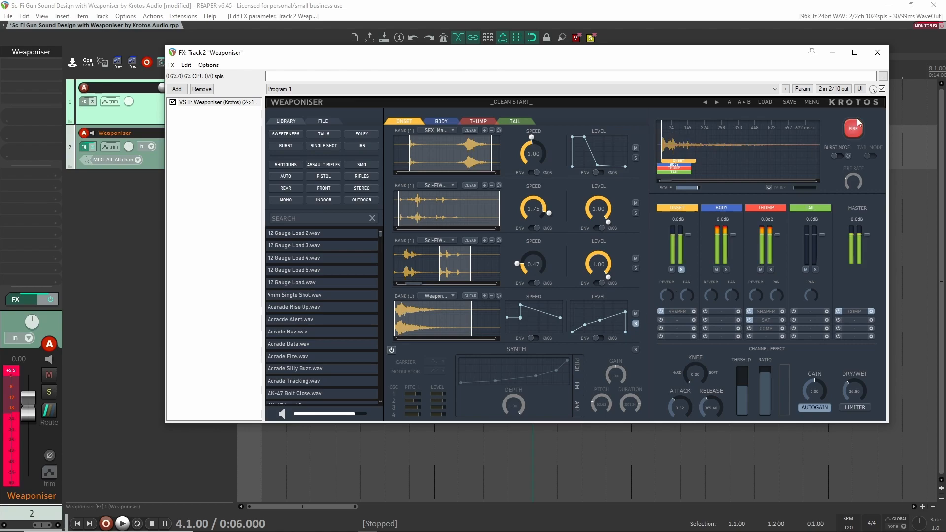
left_click(858, 120)
left_click(858, 120)
left_click(858, 121)
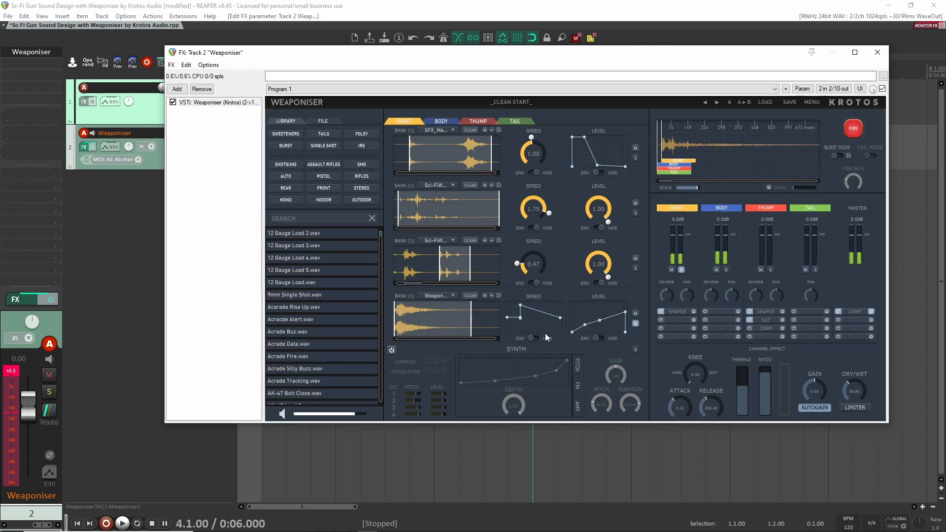
left_click(861, 123)
left_click(636, 323)
left_click(681, 270)
Raise the end of the fourth onset sample's level envelope to the maximum and audition the full mix
left_click(860, 120)
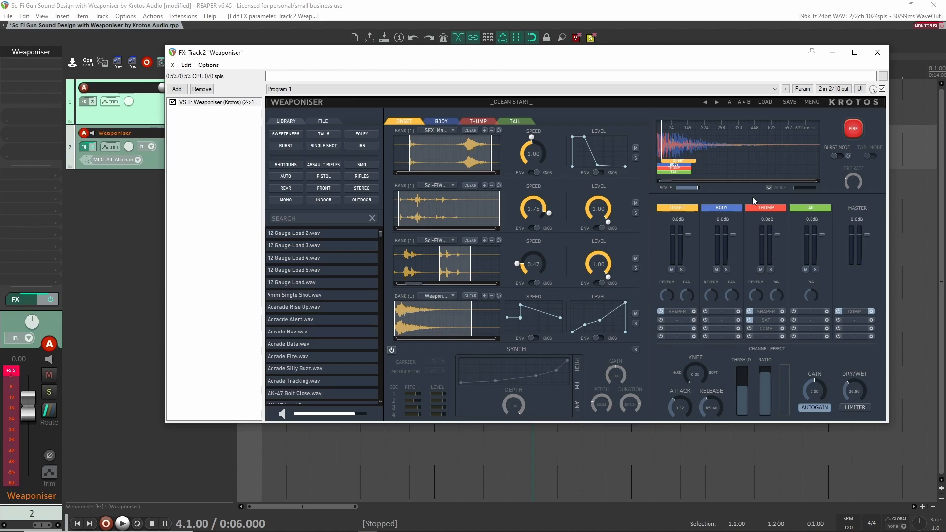
left_click(861, 128)
left_click(861, 128)
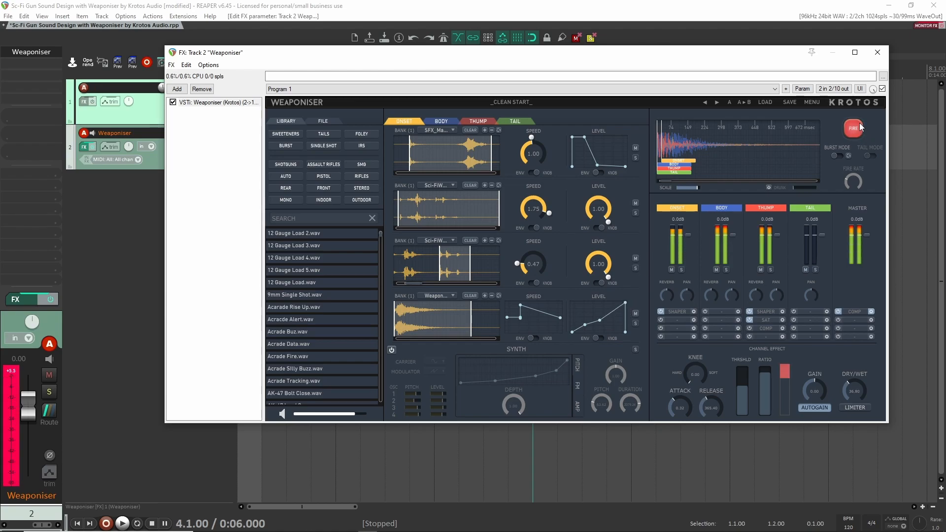
left_click(861, 128)
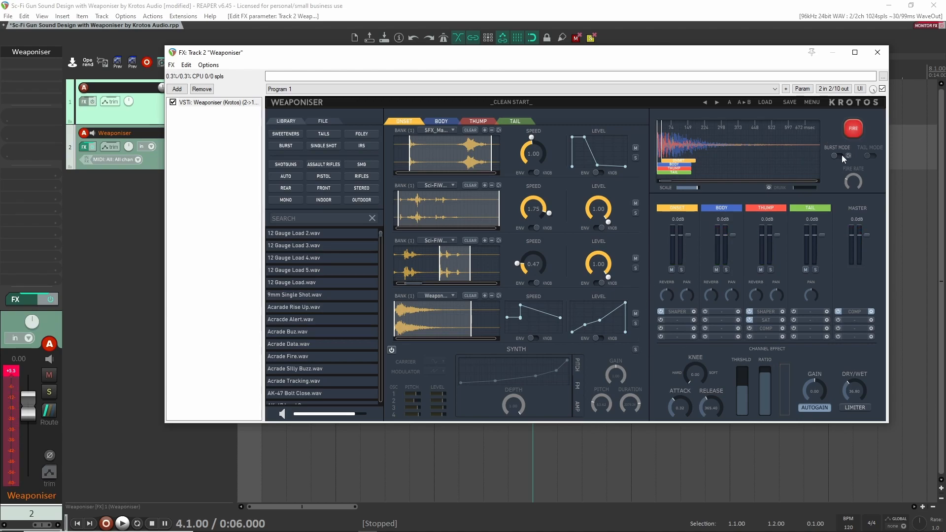
Audition the full mix in burst mode and with repeated single shots
left_click(854, 130)
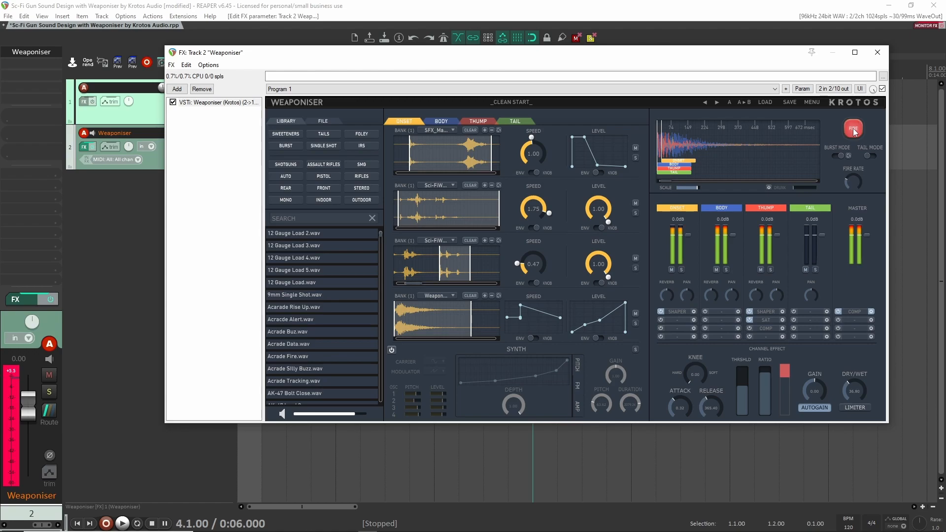
left_click(855, 132)
left_click(856, 127)
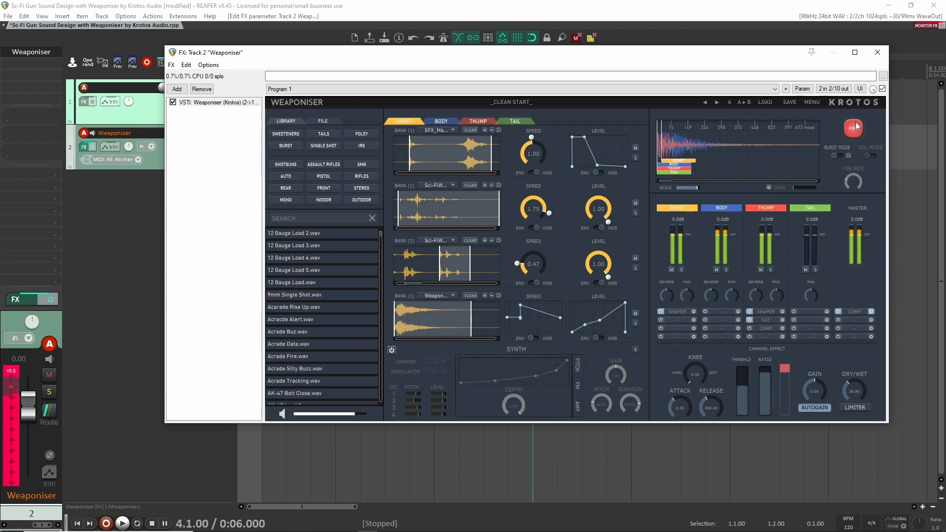
left_click(855, 128)
left_click(854, 129)
left_click(853, 130)
left_click(853, 130)
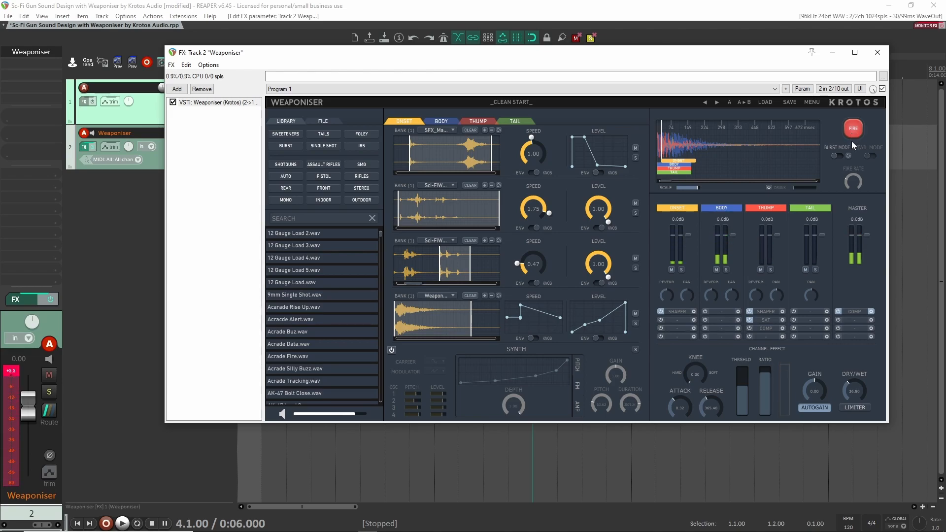
Add a Flanger in the second master effect slot and audition it
left_click(855, 320)
left_click(857, 363)
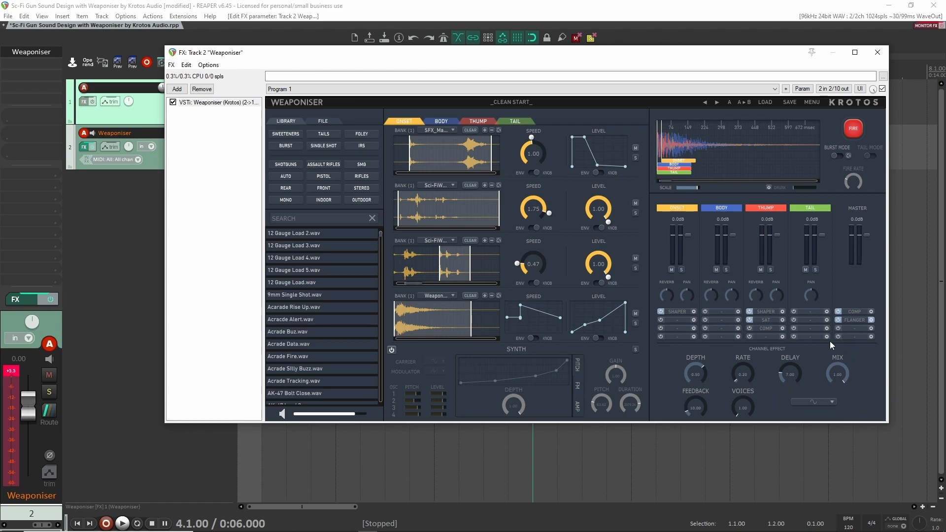
left_click(854, 129)
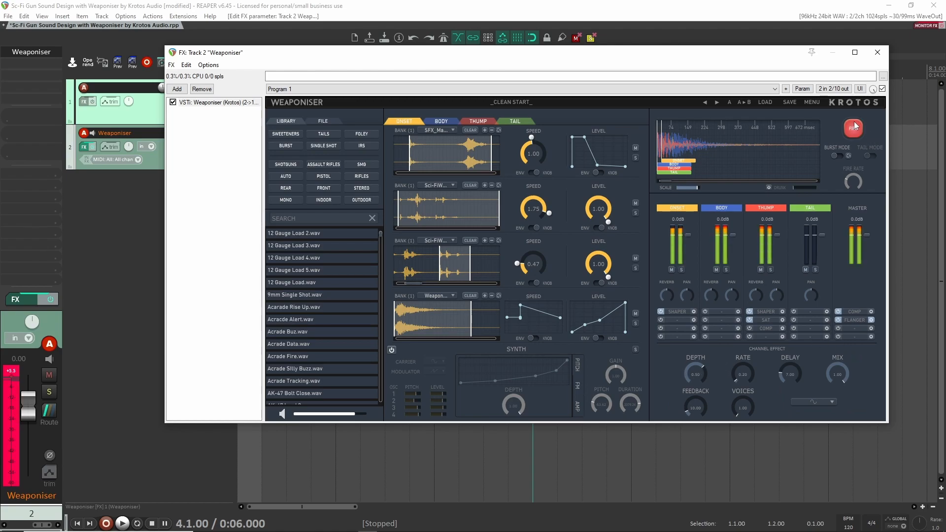
Adjust the master flanger's rate, delay and depth, and raise its feedback to about 40 and its voices to 2
left_click_drag(737, 376, 684, 425)
left_click_drag(820, 440, 784, 345)
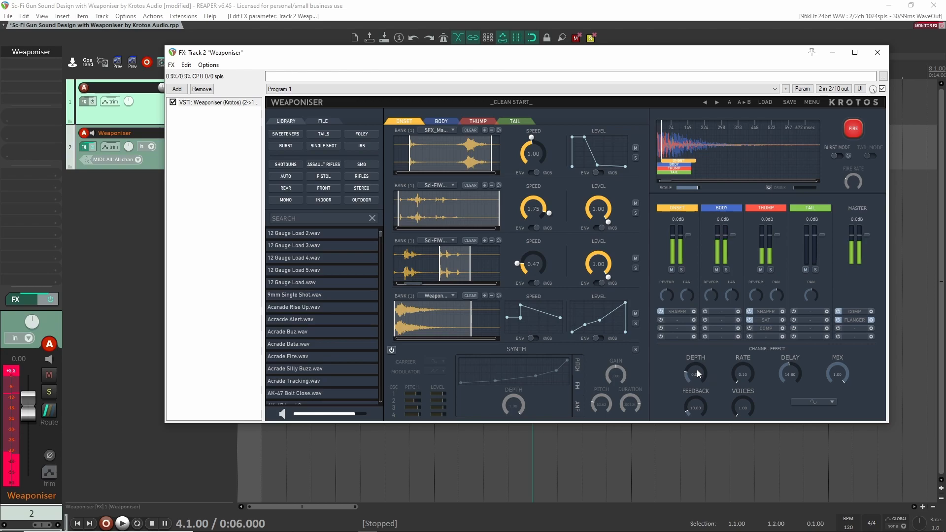
left_click_drag(697, 374, 759, 356)
left_click_drag(745, 407, 696, 348)
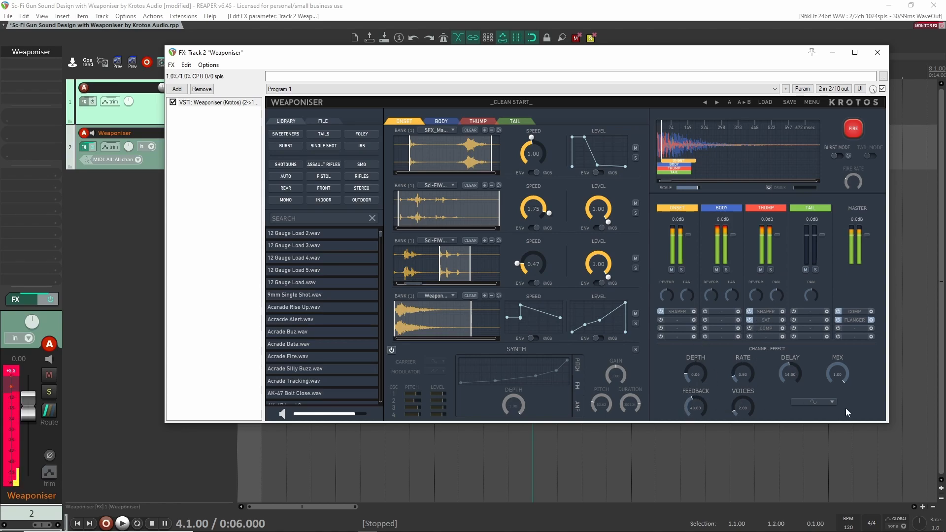
Try other waveforms for the master flanger's modulation and return to the sine shape
left_click(824, 401)
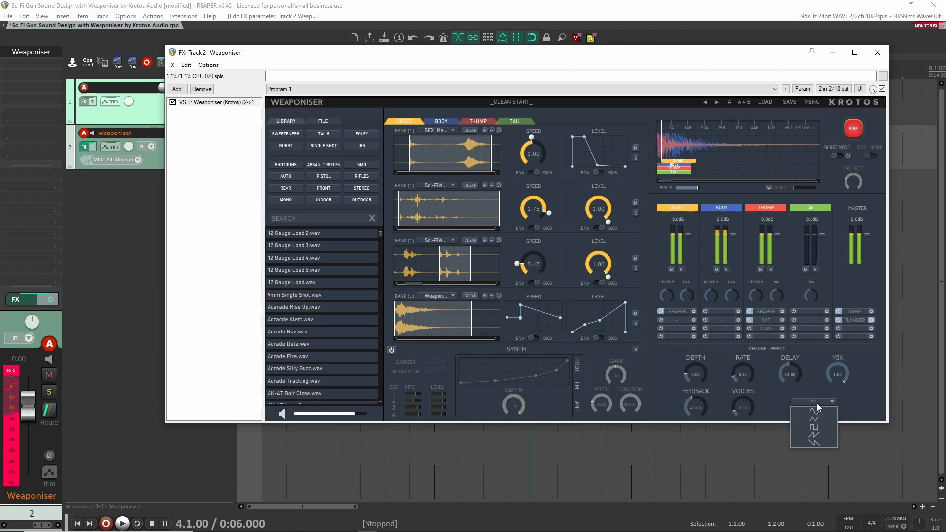
left_click(814, 429)
left_click(825, 403)
left_click(816, 436)
left_click(819, 402)
left_click(817, 412)
Lower the master flanger's mix to about 0.22 and audition the result
left_click_drag(833, 370, 813, 448)
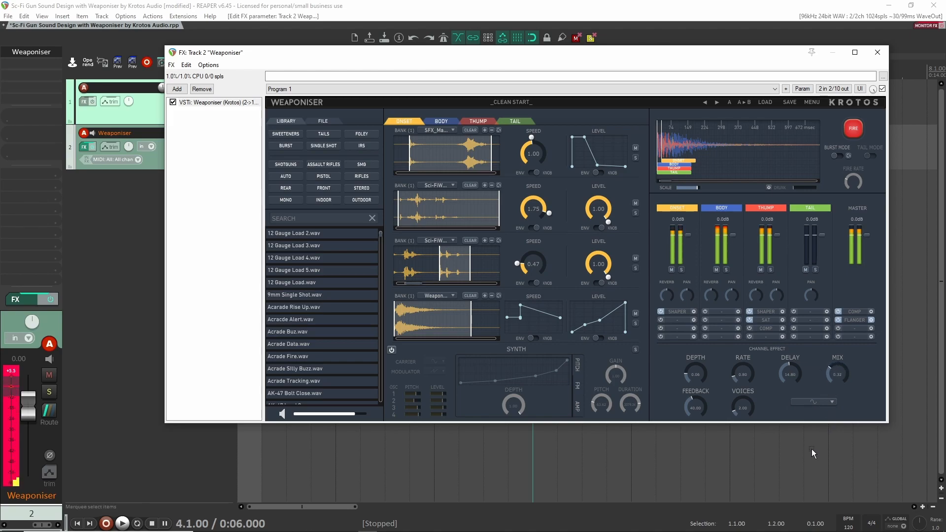
left_click_drag(829, 377, 827, 396)
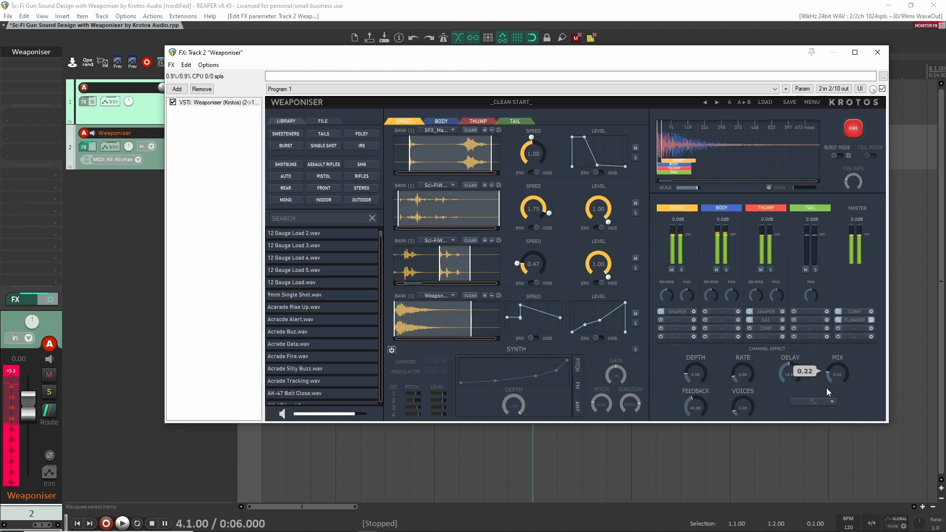
left_click(854, 124)
left_click(858, 125)
Compare shots with the master flanger bypassed and enabled, and raise its mix slightly
left_click(838, 320)
left_click(856, 124)
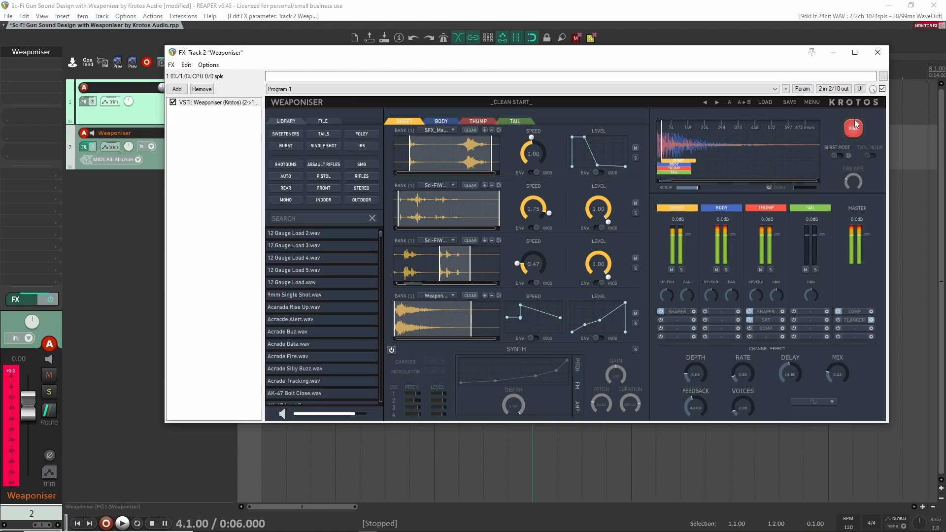
left_click(856, 125)
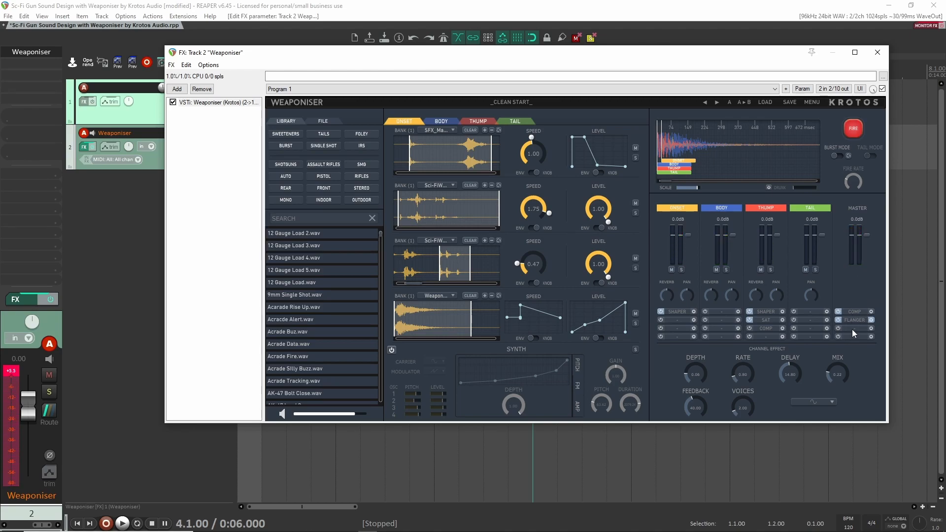
left_click(854, 129)
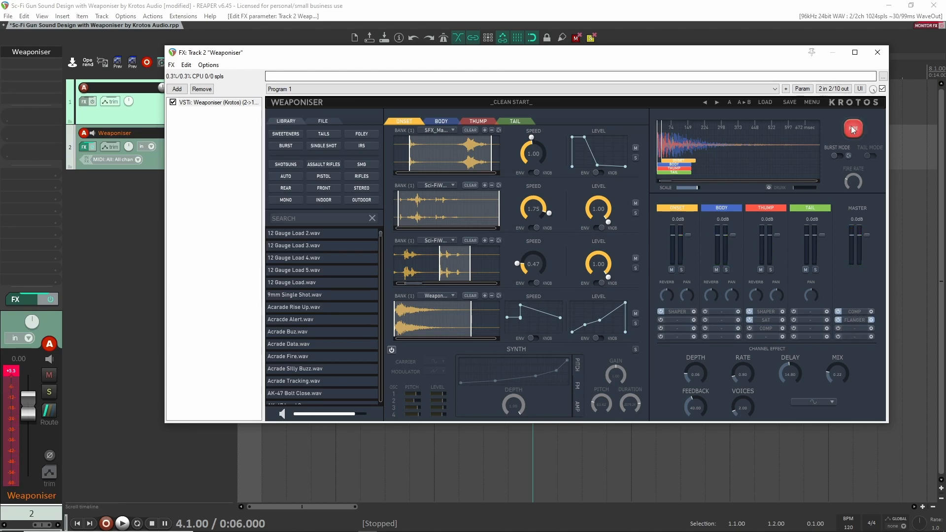
left_click(855, 129)
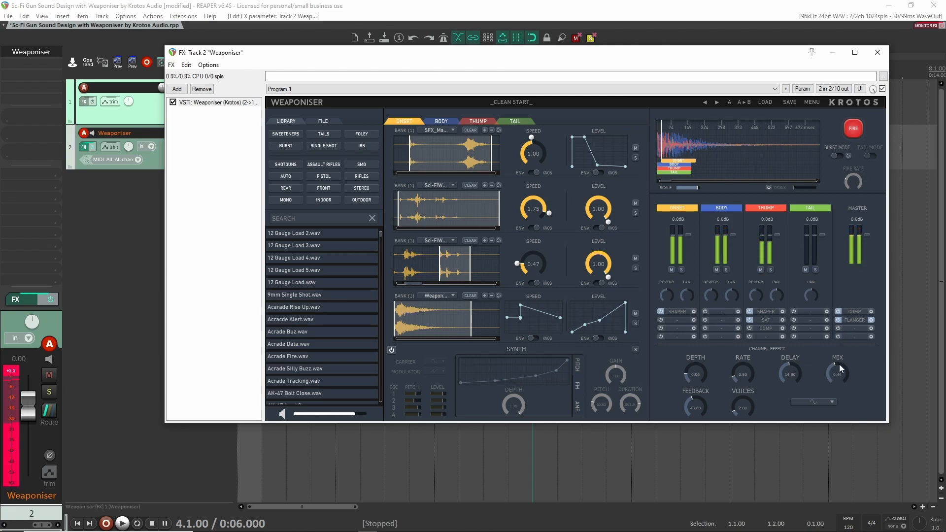
Try a slightly higher mix on the master flanger and audition several shots
left_click_drag(829, 374, 835, 369)
left_click(854, 128)
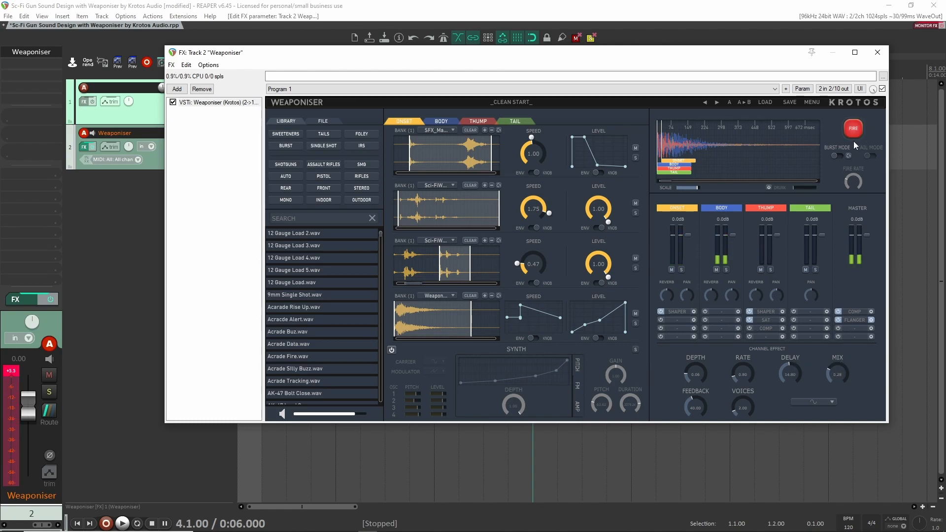
left_click(855, 128)
left_click(856, 126)
left_click(856, 124)
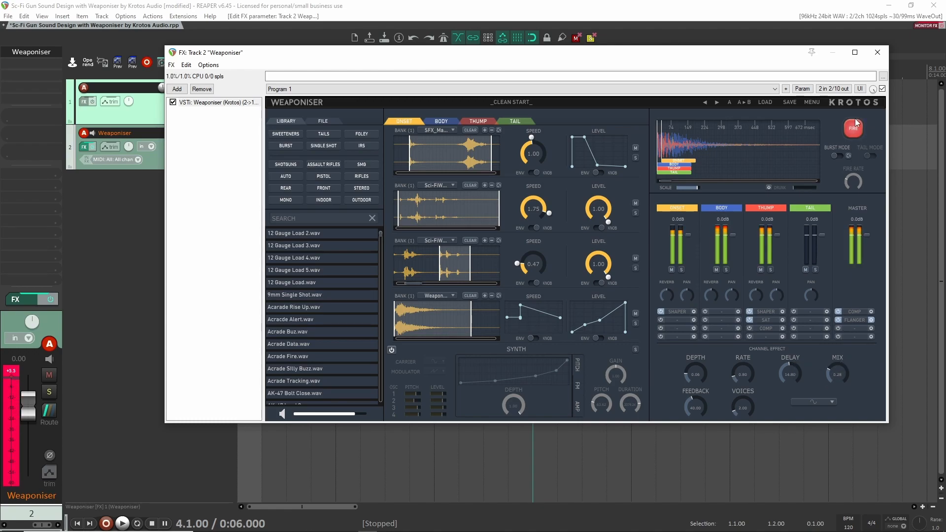
Lower the master flanger's mix to about 0.18 in small adjustments, auditioning shots along the way
left_click_drag(830, 370, 834, 377)
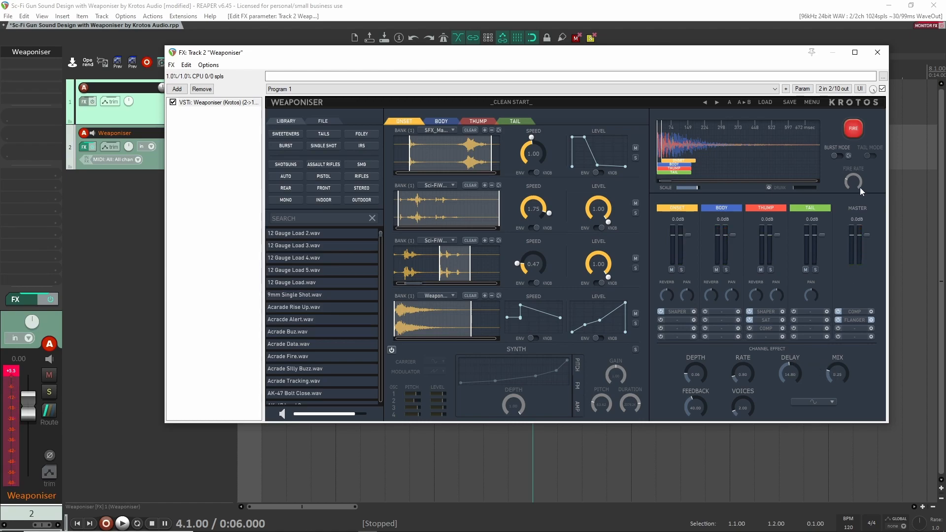
left_click(854, 320)
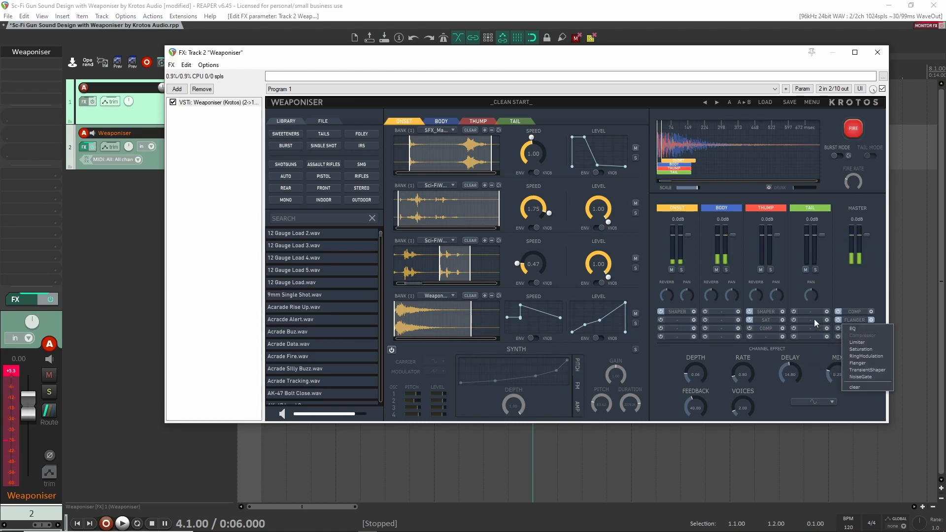
left_click(855, 128)
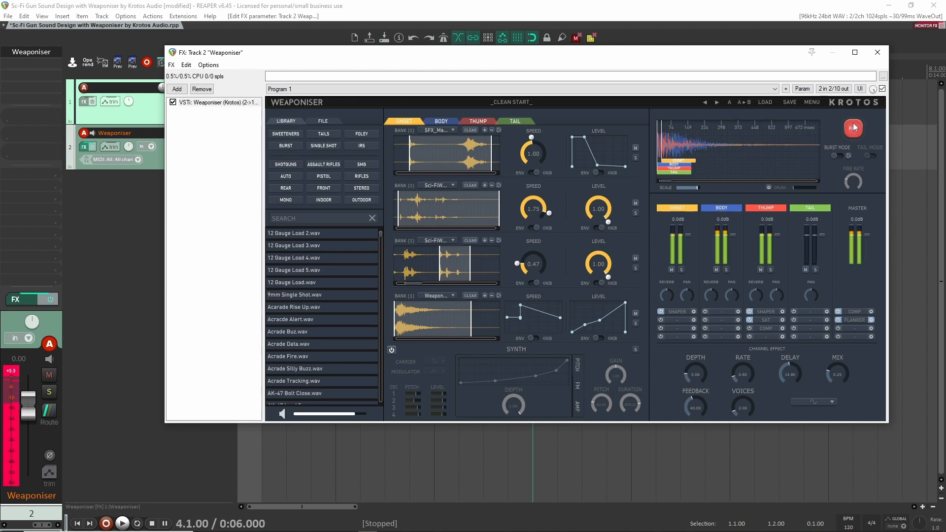
left_click_drag(833, 373, 828, 382)
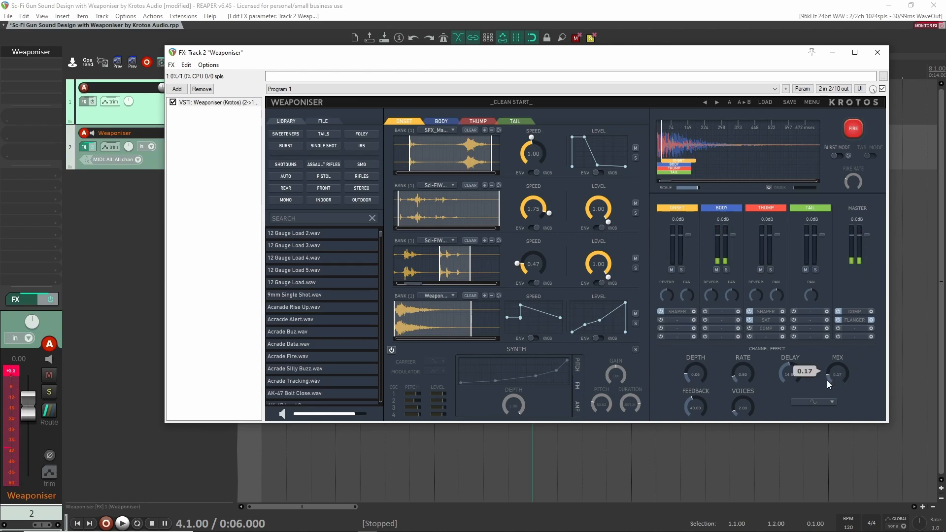
left_click(855, 126)
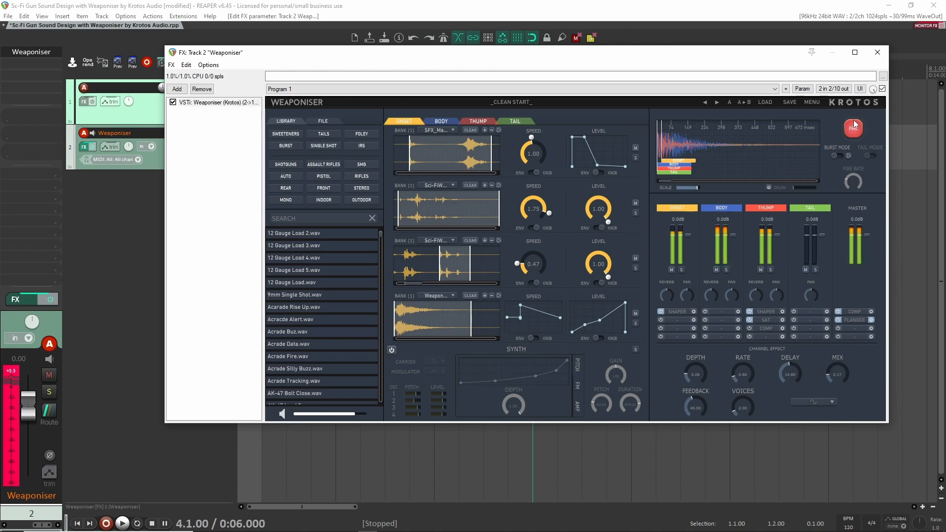
left_click(853, 329)
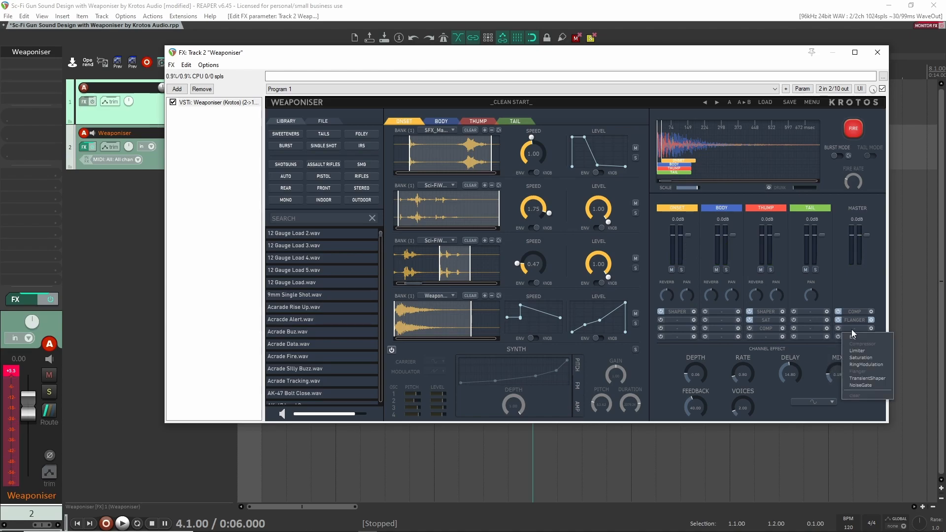
left_click(862, 281)
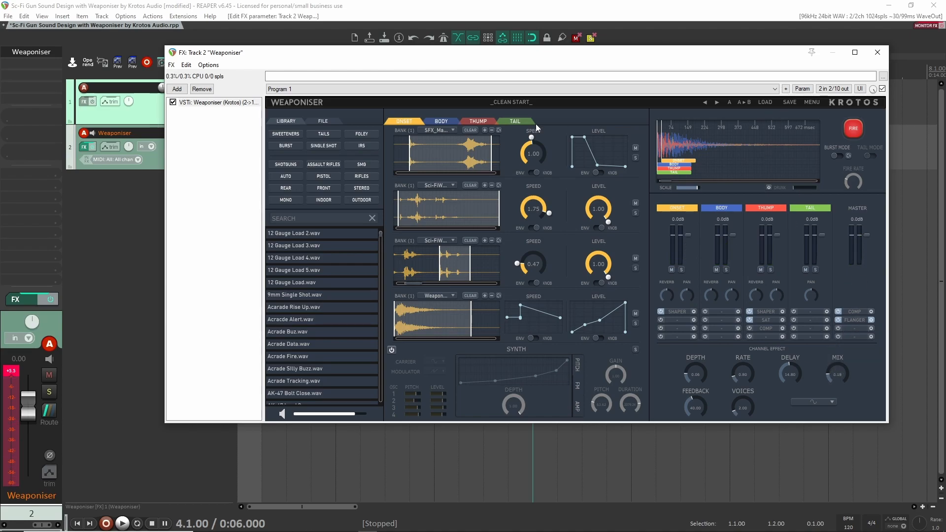
left_click(861, 127)
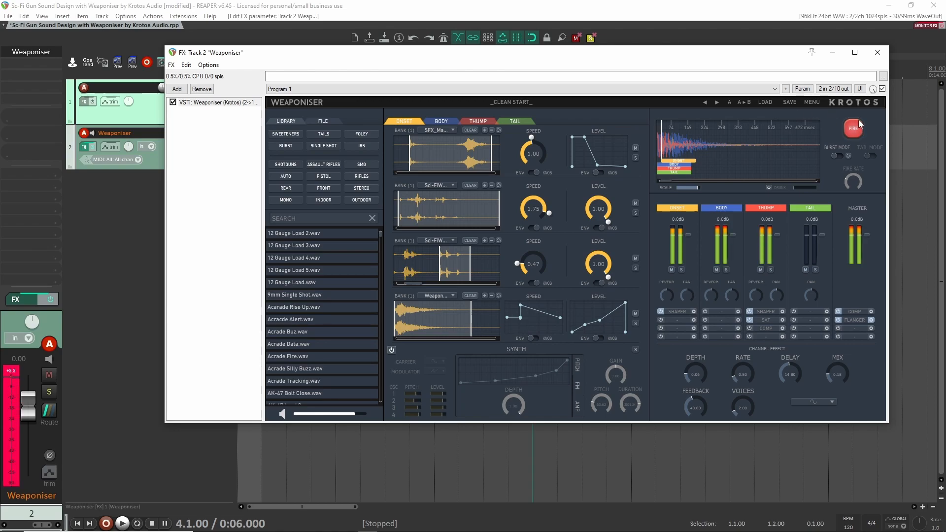
Close the FX chain, reopen Weaponiser in its own floating window with the tail section shown, and audition a shot
left_click(516, 122)
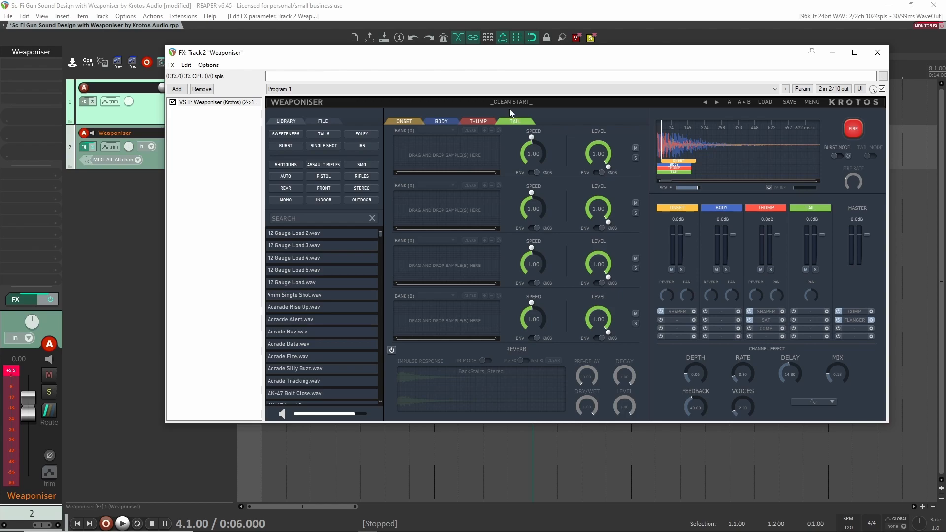
left_click(857, 127)
left_click_drag(784, 54, 778, 88)
left_click(872, 87)
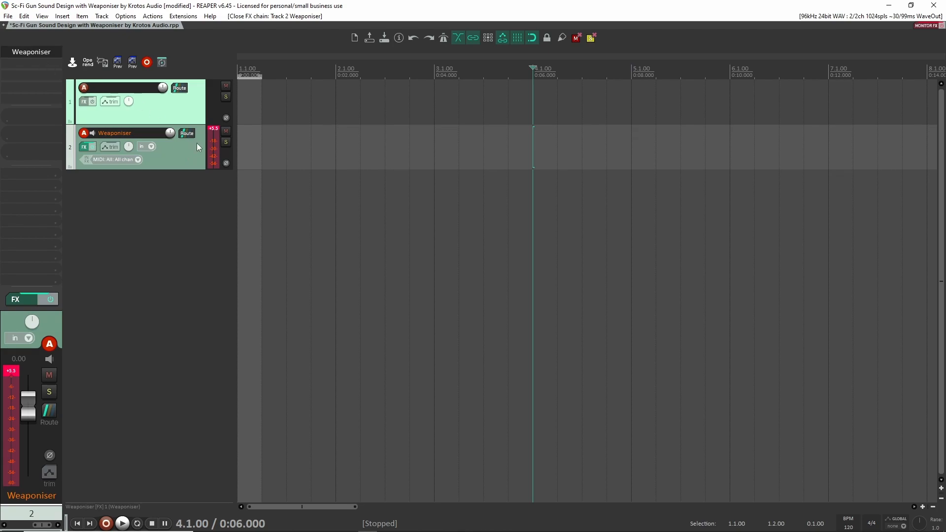
key("f")
left_click_drag(400, 36, 608, 46)
left_click(475, 90)
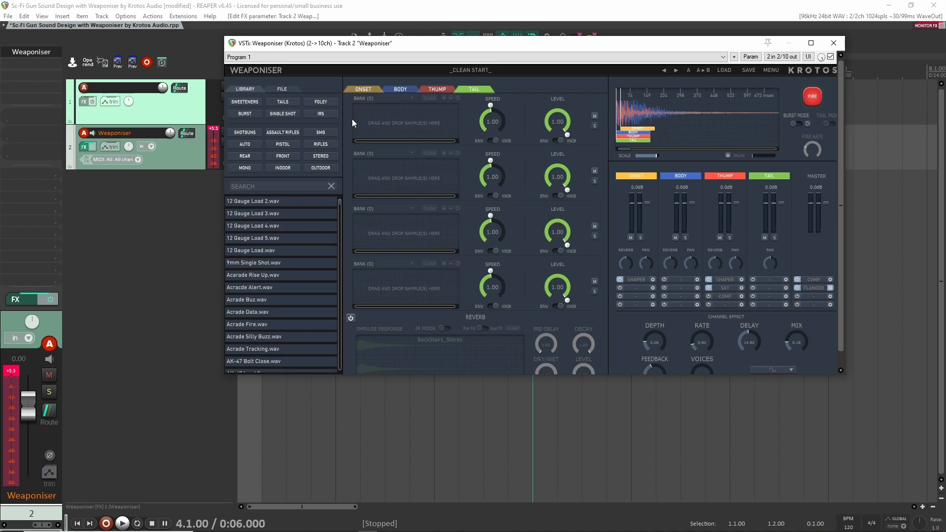
left_click(812, 95)
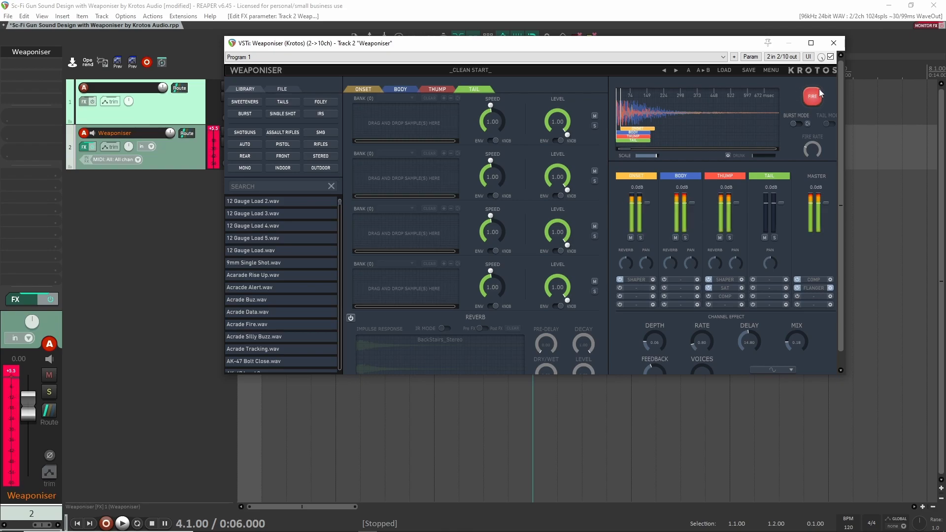
Lower the end point of the fourth onset layer's speed envelope, fine-tuning its height while auditioning shots
left_click(364, 90)
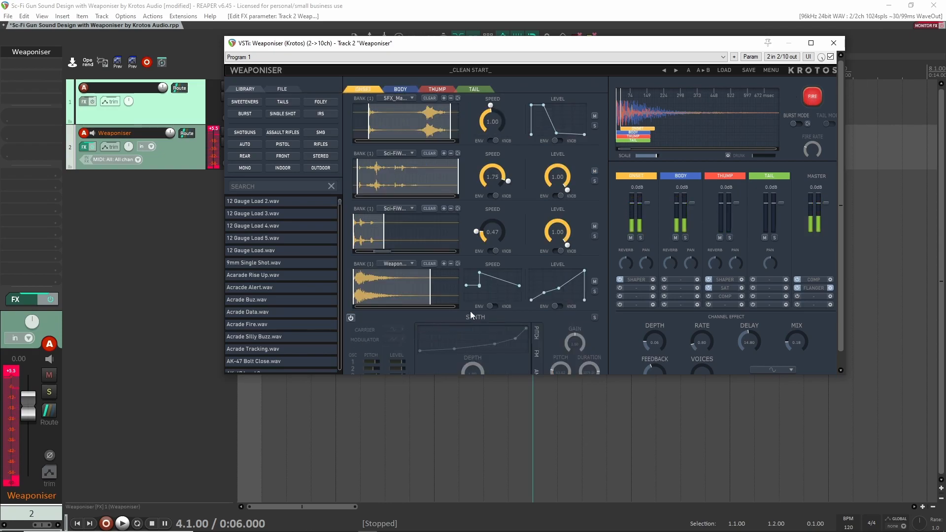
left_click_drag(520, 286, 519, 299)
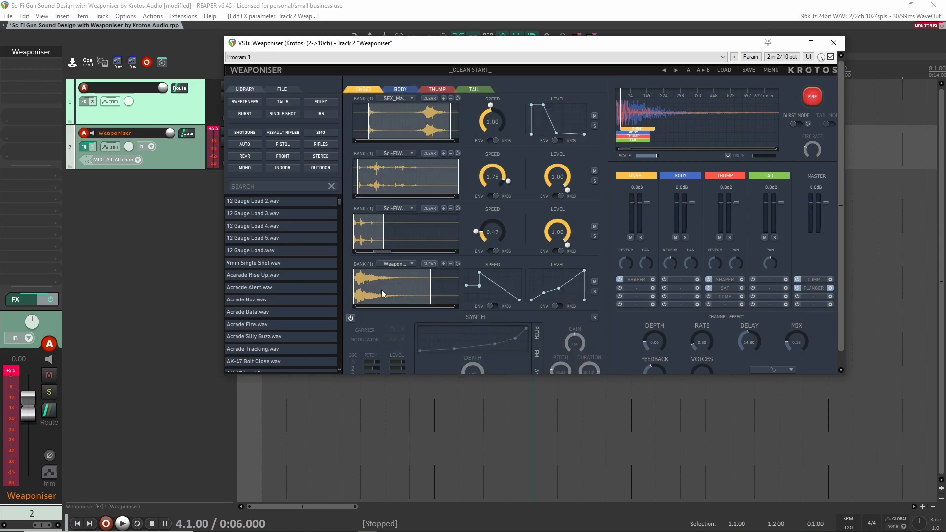
left_click(813, 96)
left_click(813, 96)
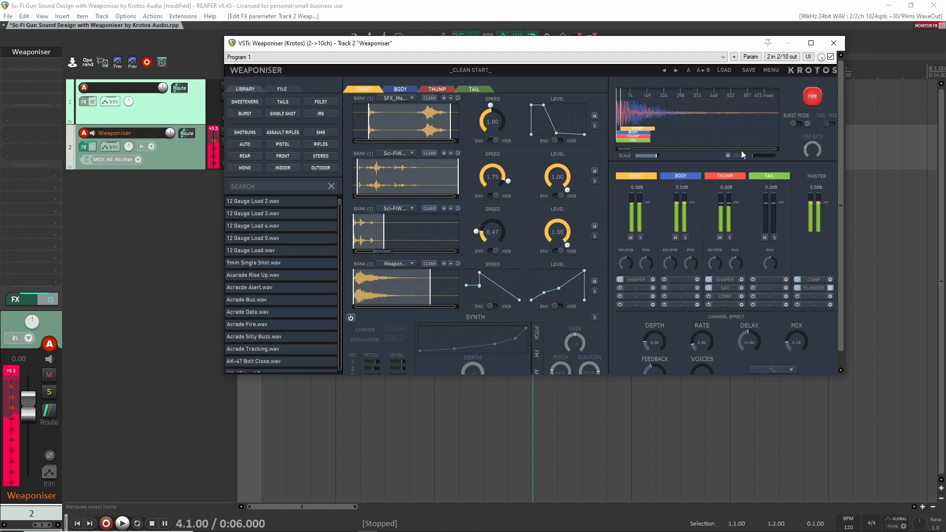
mouse_move(521, 300)
left_mouse_down()
mouse_move(519, 278)
mouse_move(478, 291)
mouse_move(476, 273)
mouse_move(520, 282)
left_mouse_up()
left_click(813, 97)
left_click(812, 97)
left_click(813, 98)
left_click(812, 98)
Move the peak of the fourth onset layer's speed envelope earlier and add a point that makes the speed drop quickly after it
left_click_drag(475, 287, 472, 279)
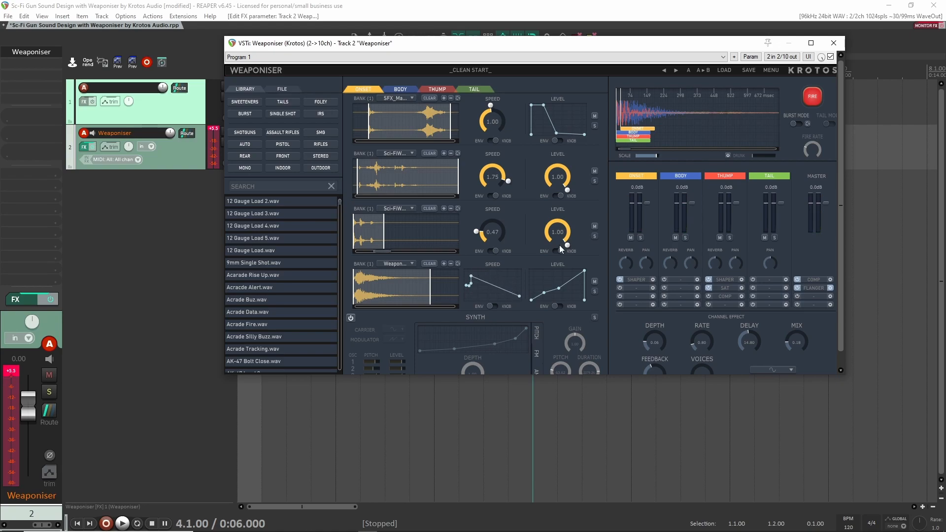
left_click(813, 97)
left_click_drag(471, 276, 500, 300)
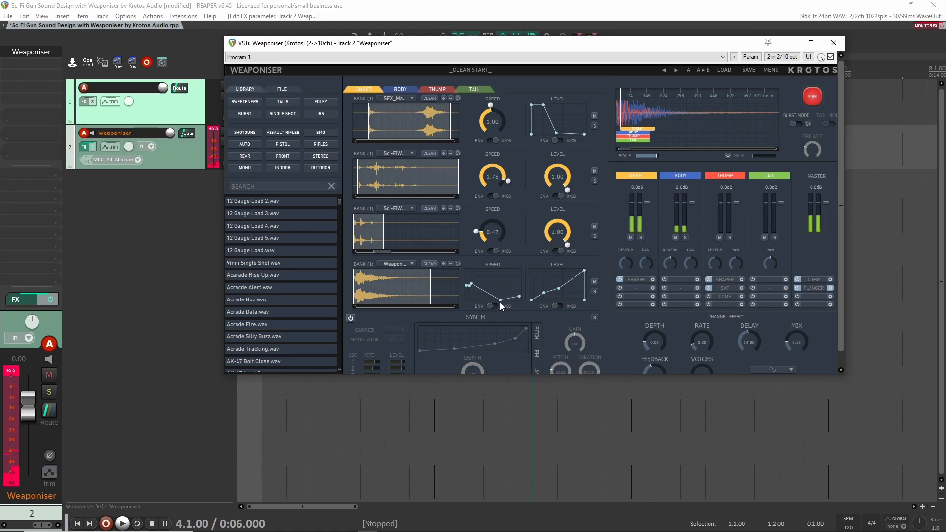
left_click(812, 97)
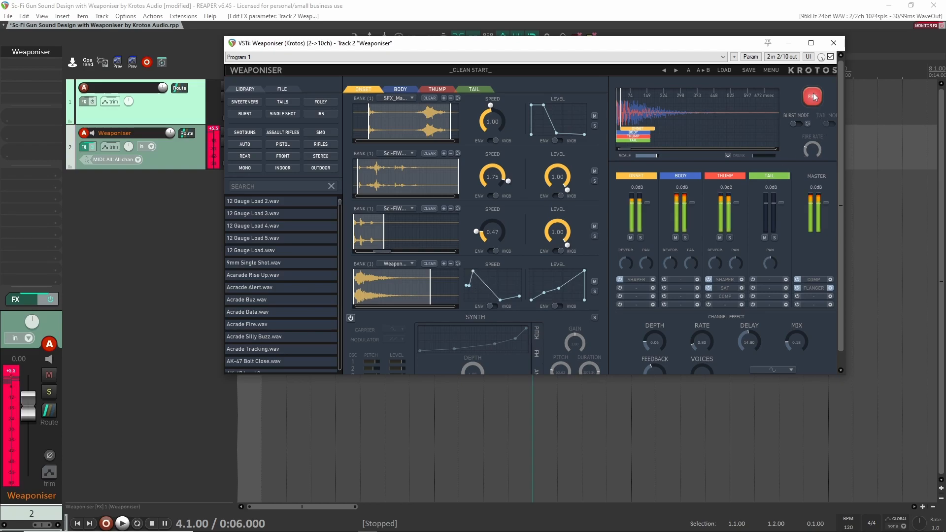
mouse_move(479, 289)
left_mouse_down()
mouse_move(478, 297)
mouse_move(484, 289)
left_mouse_up()
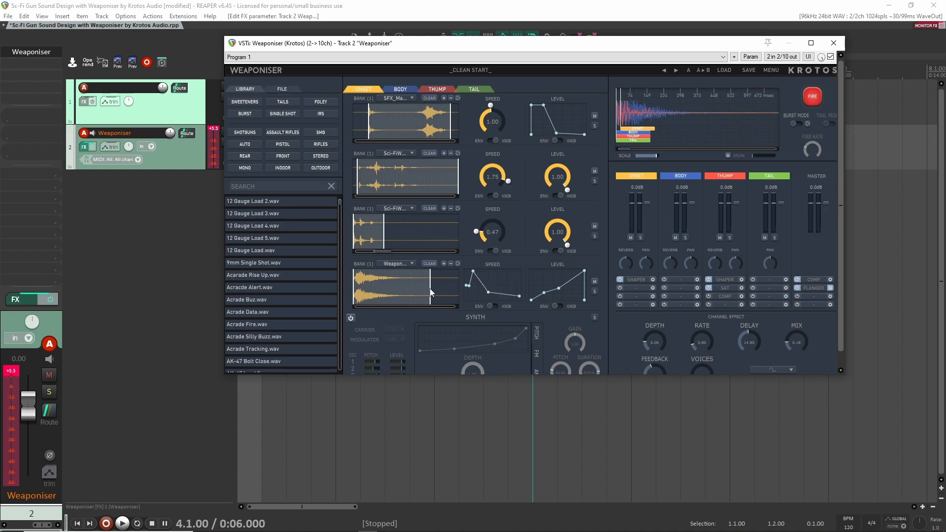
Trim the end of the fourth onset sample, lower the end of its level envelope, and audition the shots
left_click(809, 96)
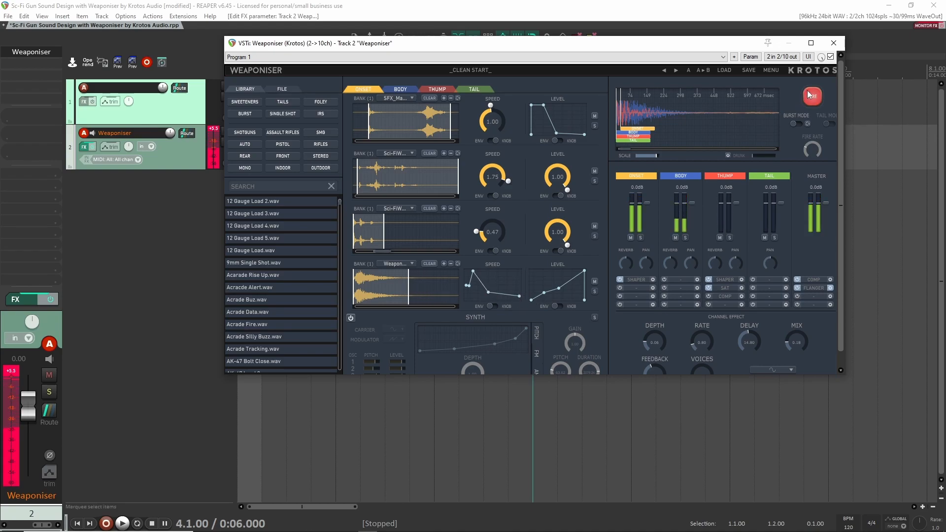
left_click(810, 96)
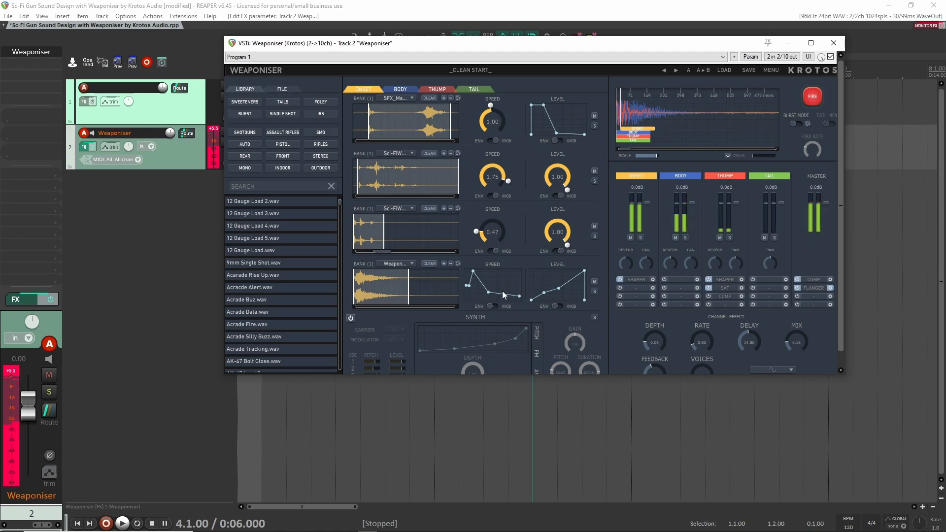
left_click_drag(585, 279, 584, 285)
left_click(812, 97)
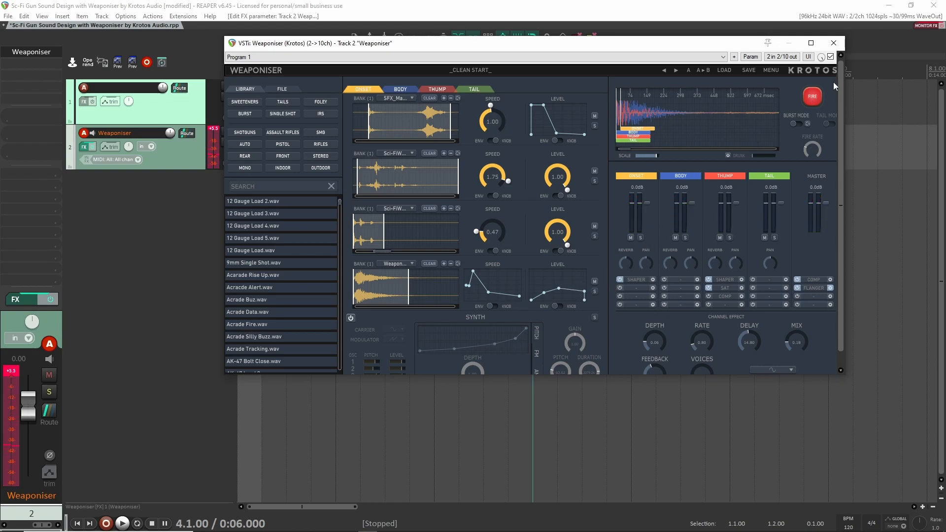
left_click(812, 96)
left_click(812, 96)
left_click(812, 96)
Reposition the point just after the peak in the fourth onset layer's speed envelope and audition the change
left_click_drag(483, 290, 488, 287)
left_click(813, 95)
left_click(814, 94)
left_click(814, 95)
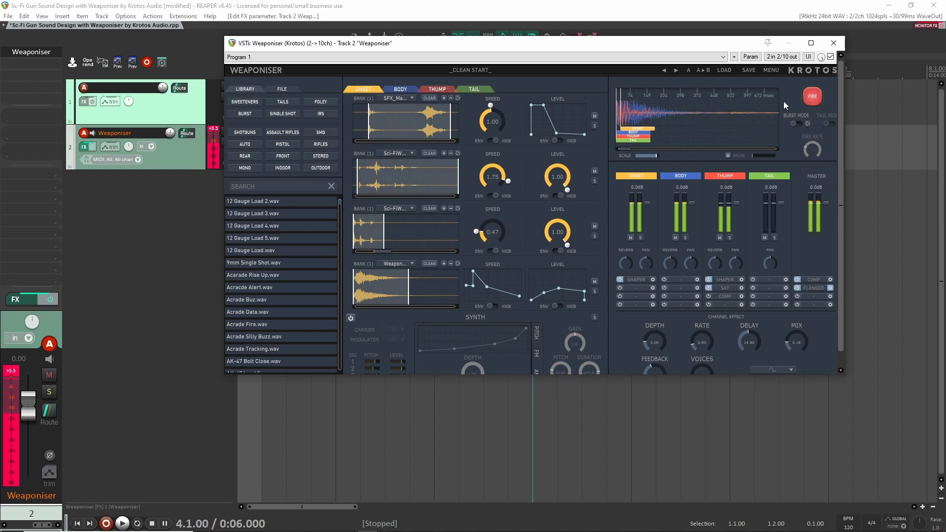
left_click_drag(484, 286, 487, 291)
left_click(820, 93)
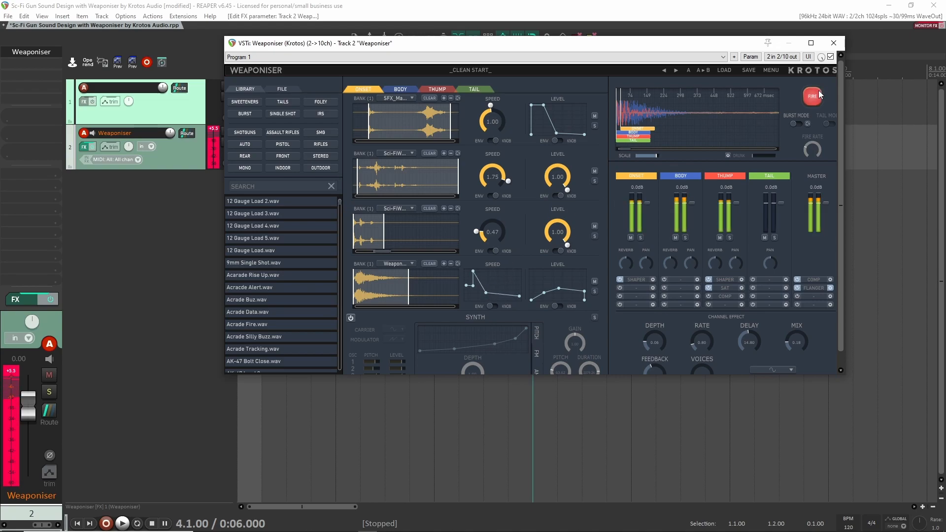
Lower the peak of the fourth onset layer's speed envelope and audition the softened pitch drop
left_click_drag(485, 292, 474, 276)
left_click(813, 95)
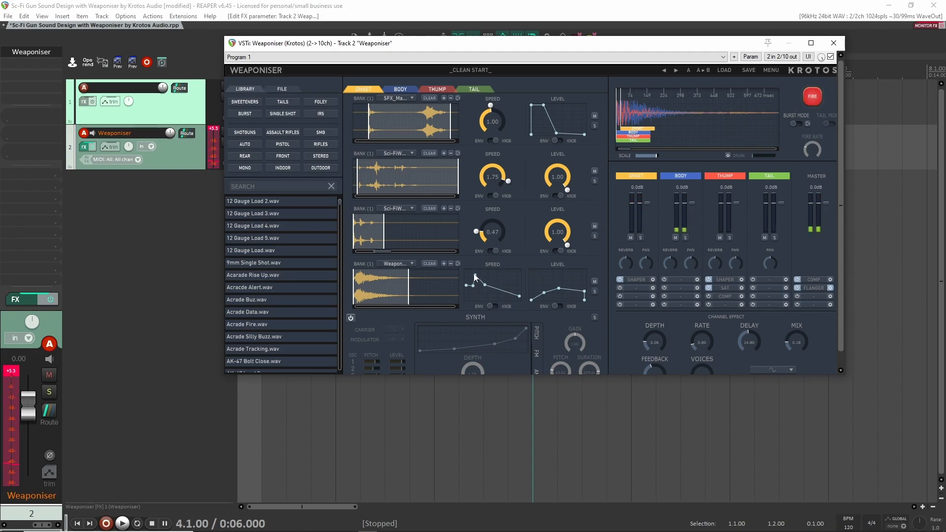
left_click(813, 95)
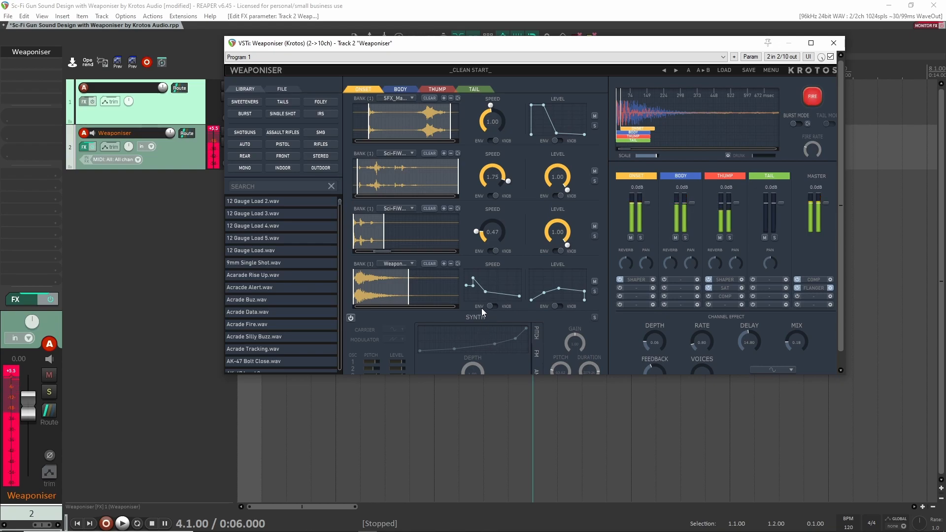
left_click(814, 95)
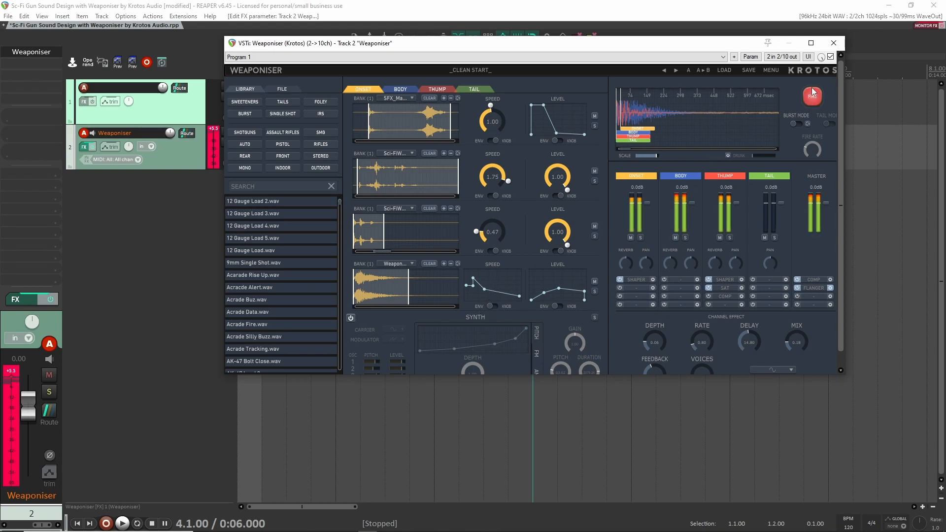
left_click(814, 92)
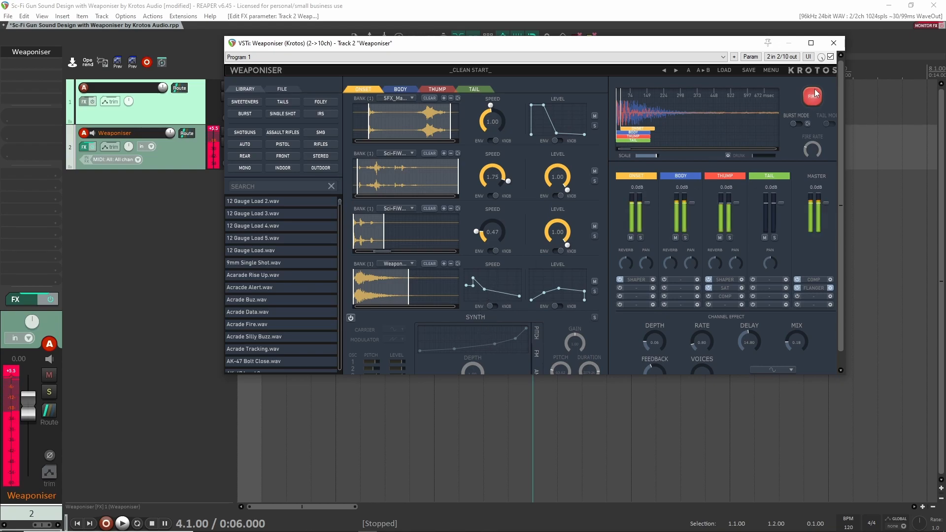
Audition the complete gun sound with repeated shots and start saving the preset
left_click(812, 96)
left_click(812, 96)
left_click(812, 97)
left_click(811, 98)
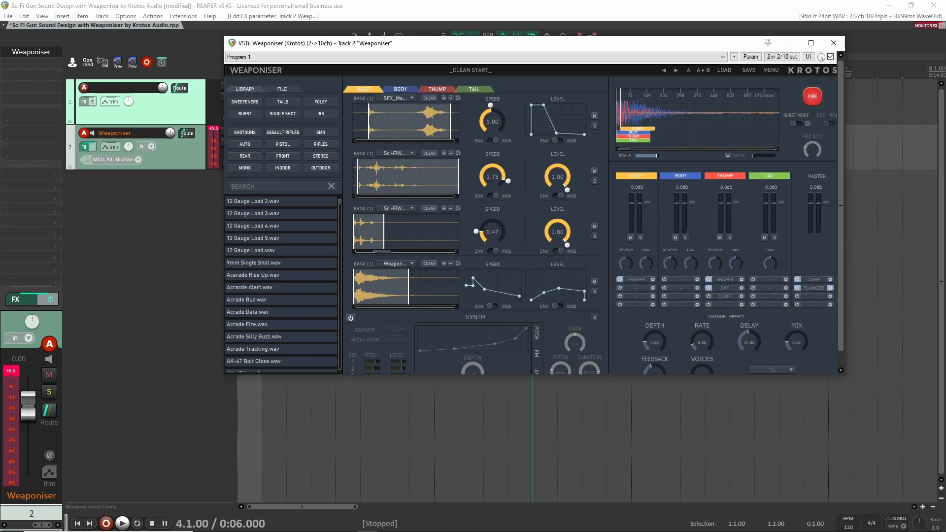
left_click(812, 96)
left_click(744, 70)
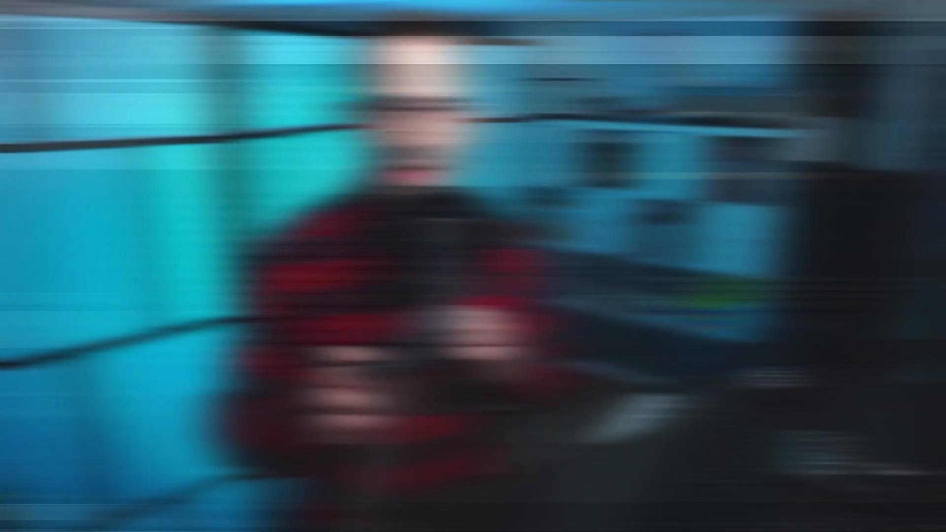